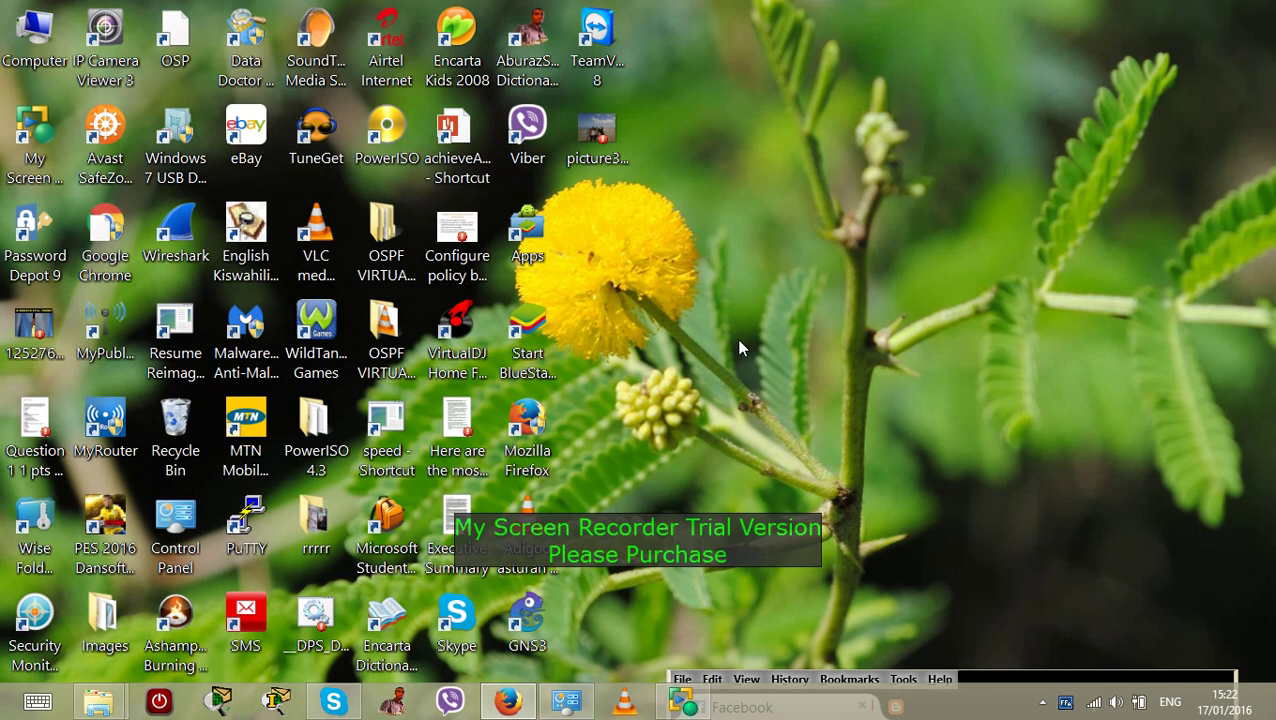
Launch Cisco Packet Tracer from the taskbar and maximize its window
click(277, 703)
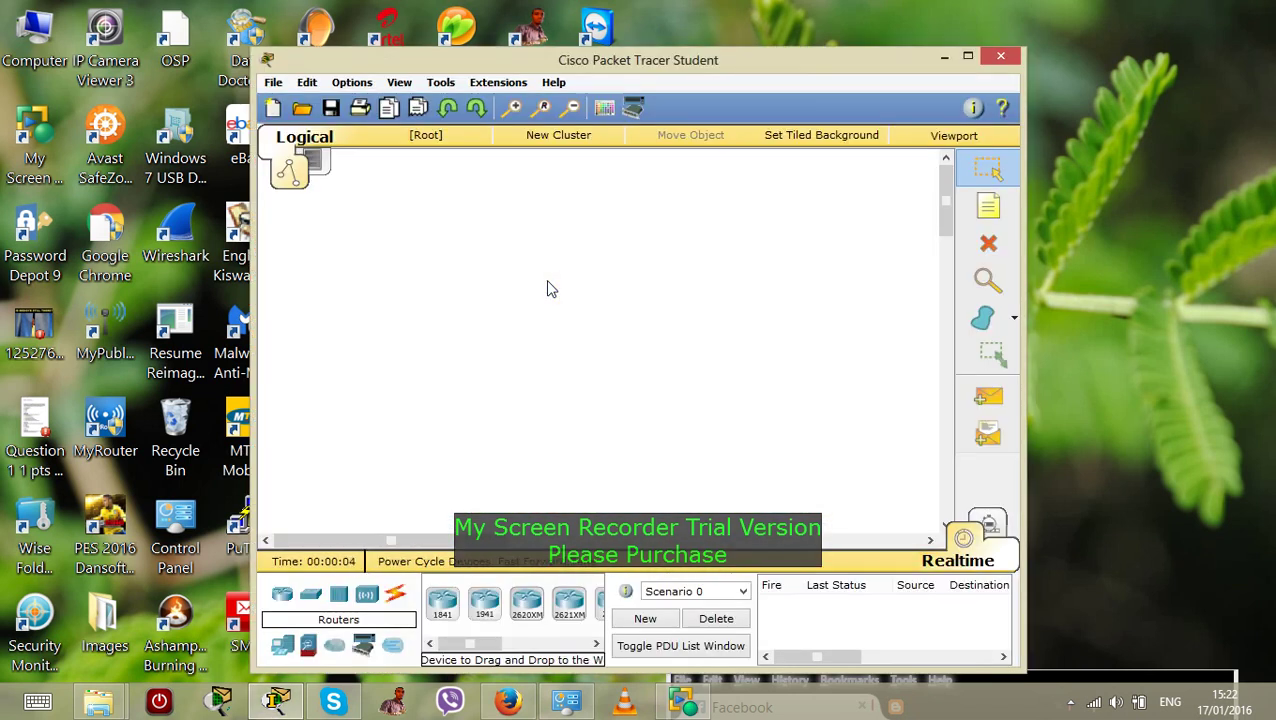
click(967, 56)
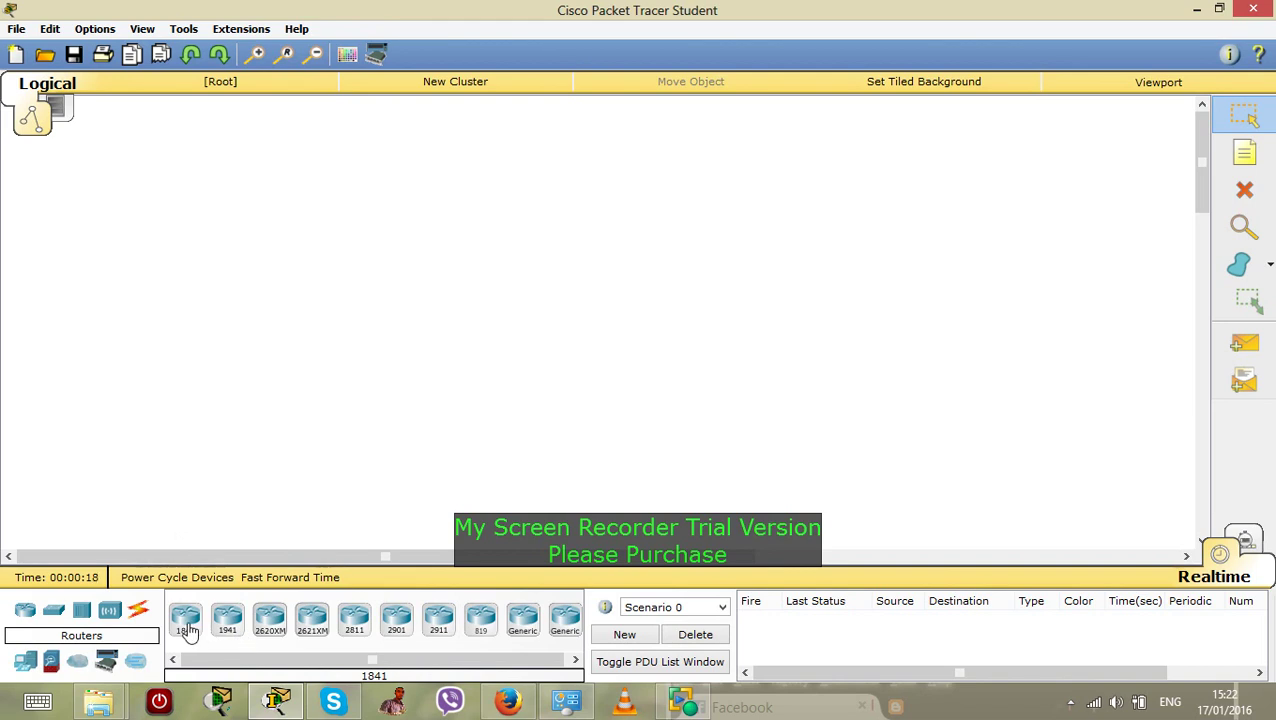
Place an 1841 router, a 2950-24 switch, two generic PCs and a server on the canvas
drag(205, 452, 345, 165)
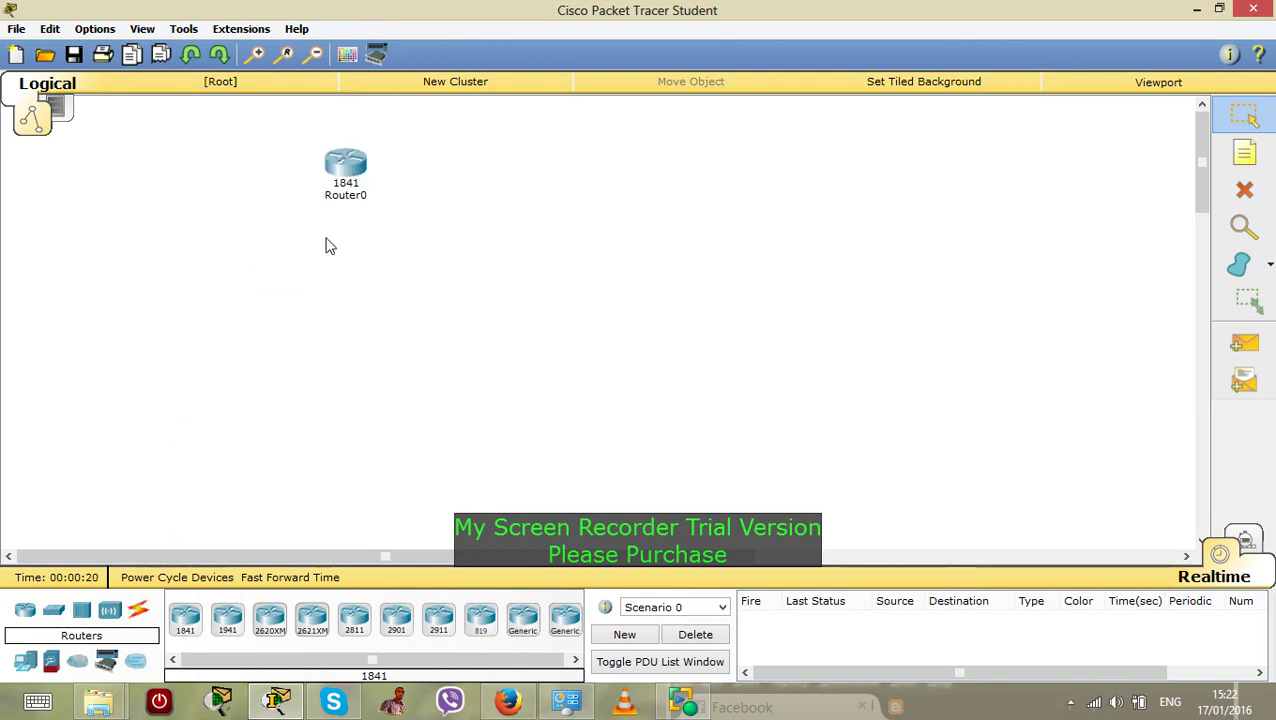
mouse_move(185, 620)
mouse_down()
mouse_move(385, 354)
mouse_move(559, 209)
mouse_move(376, 349)
mouse_move(180, 616)
mouse_up()
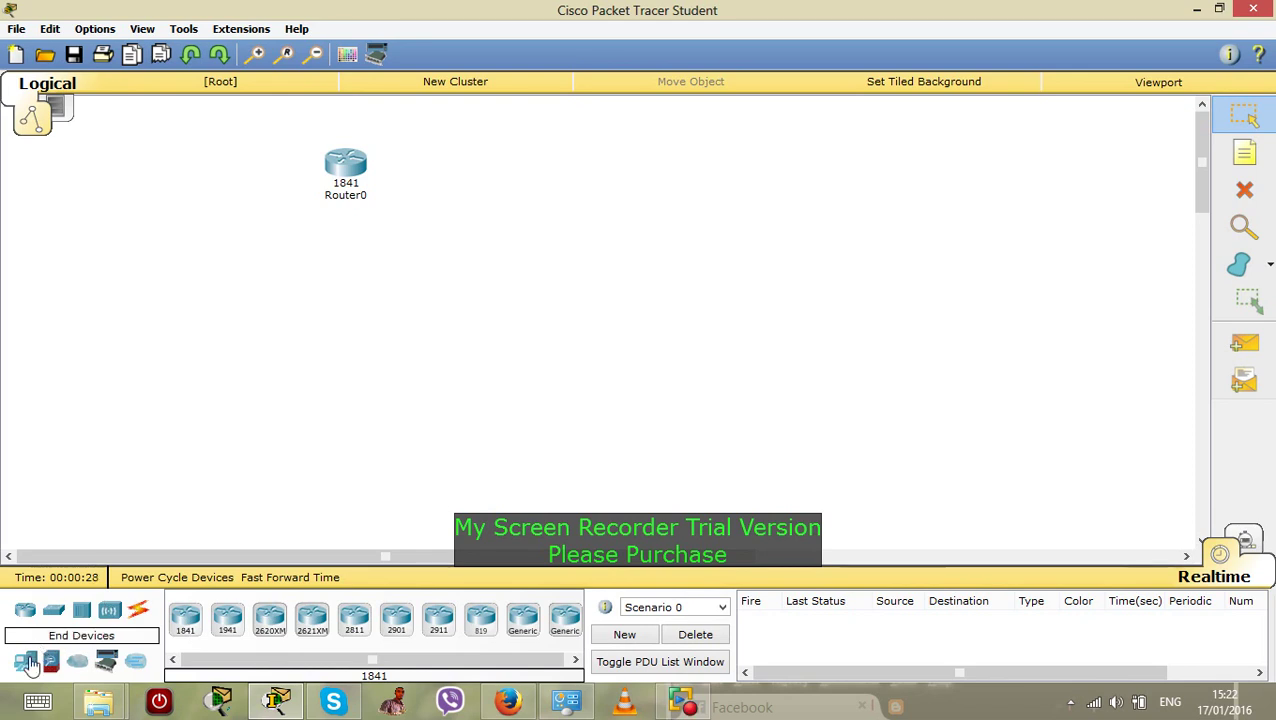
click(54, 613)
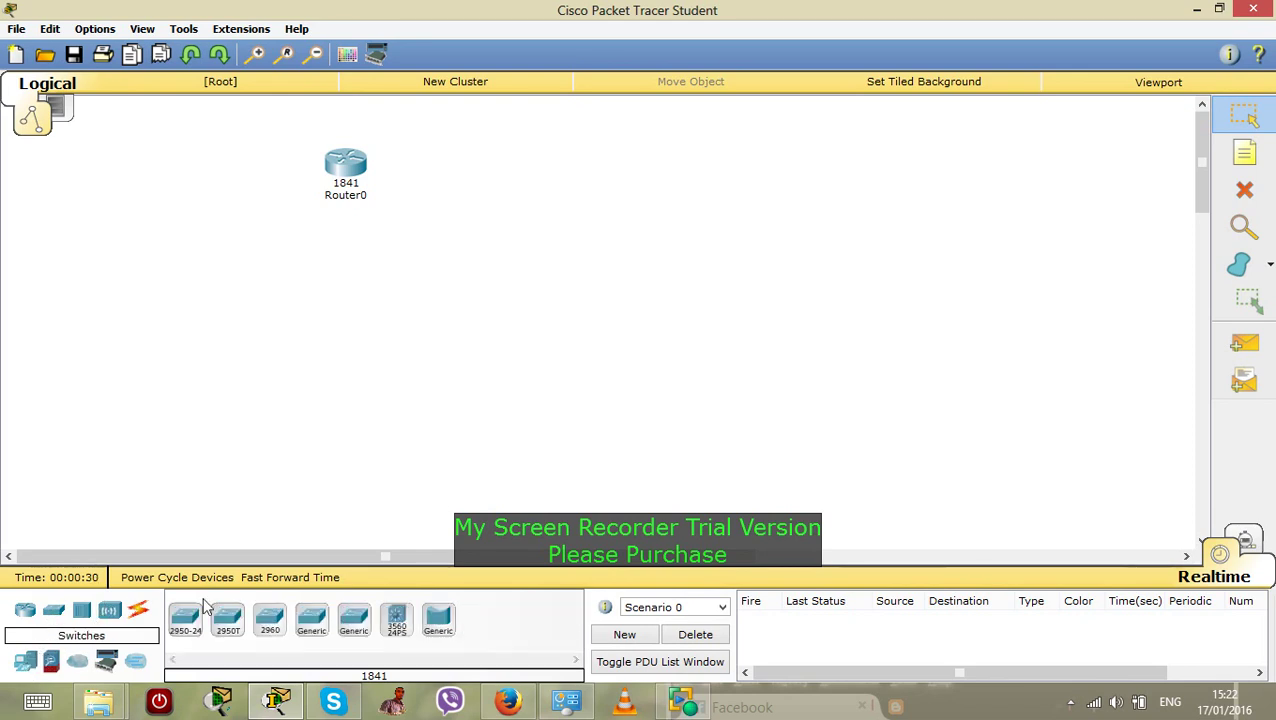
drag(185, 618, 520, 307)
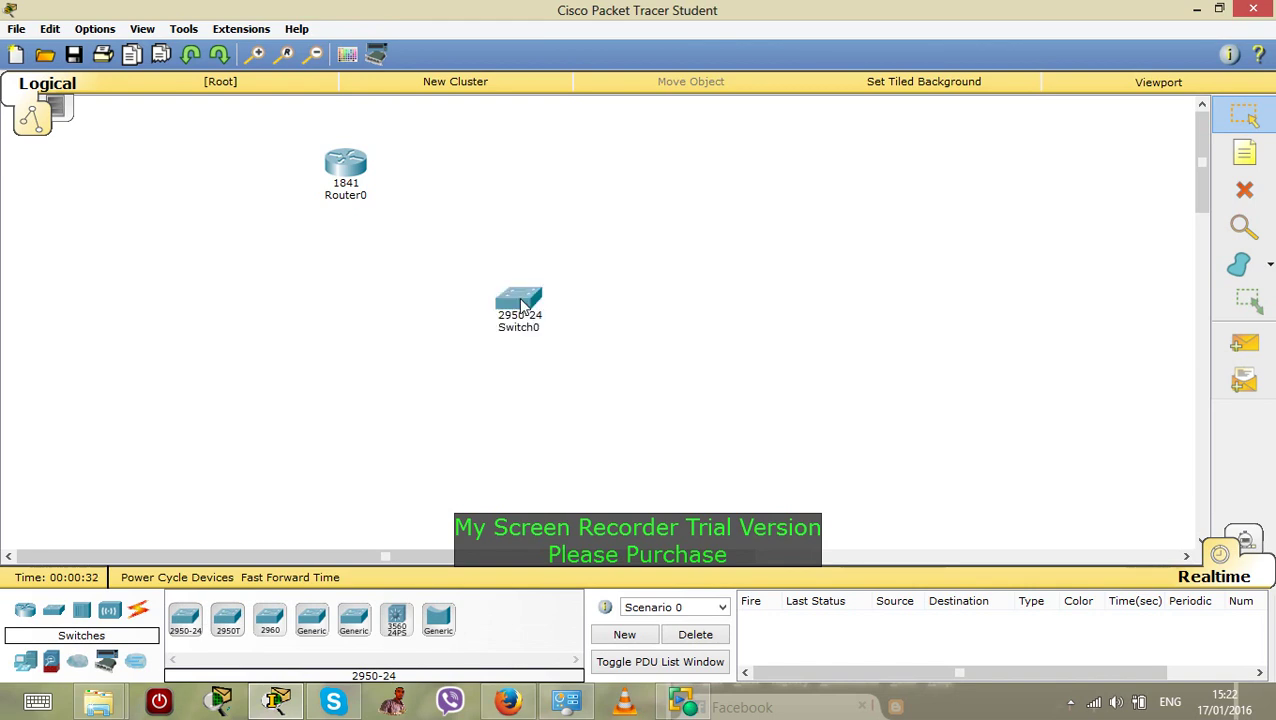
click(35, 662)
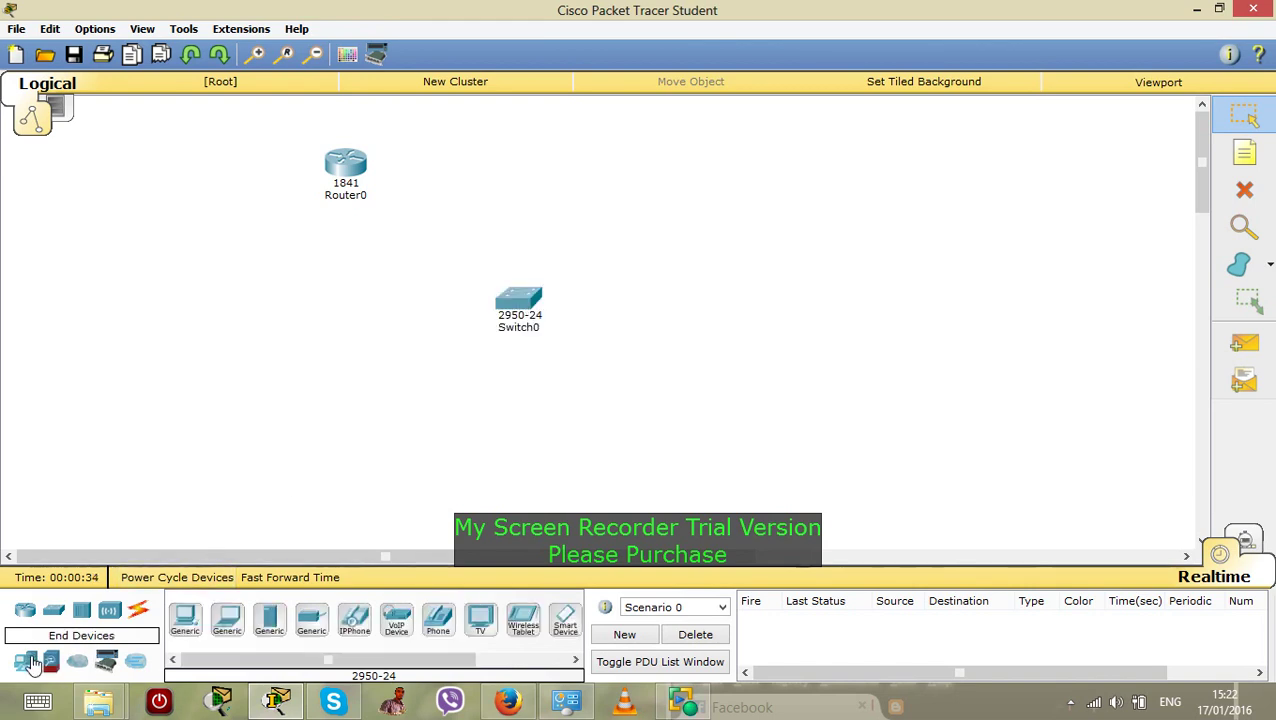
drag(185, 620, 245, 470)
drag(185, 620, 372, 472)
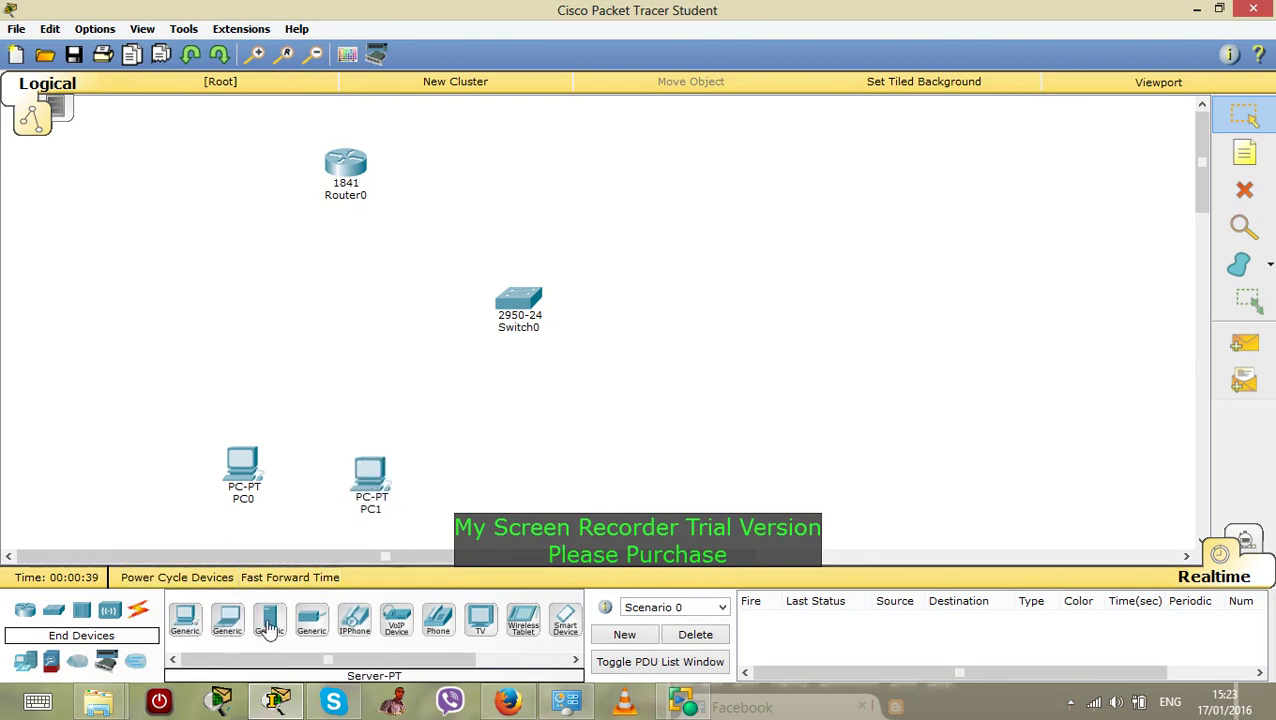
drag(269, 625, 553, 482)
Arrange the devices with the router above the switch and the PCs aligned below
drag(511, 312, 408, 315)
drag(348, 168, 425, 158)
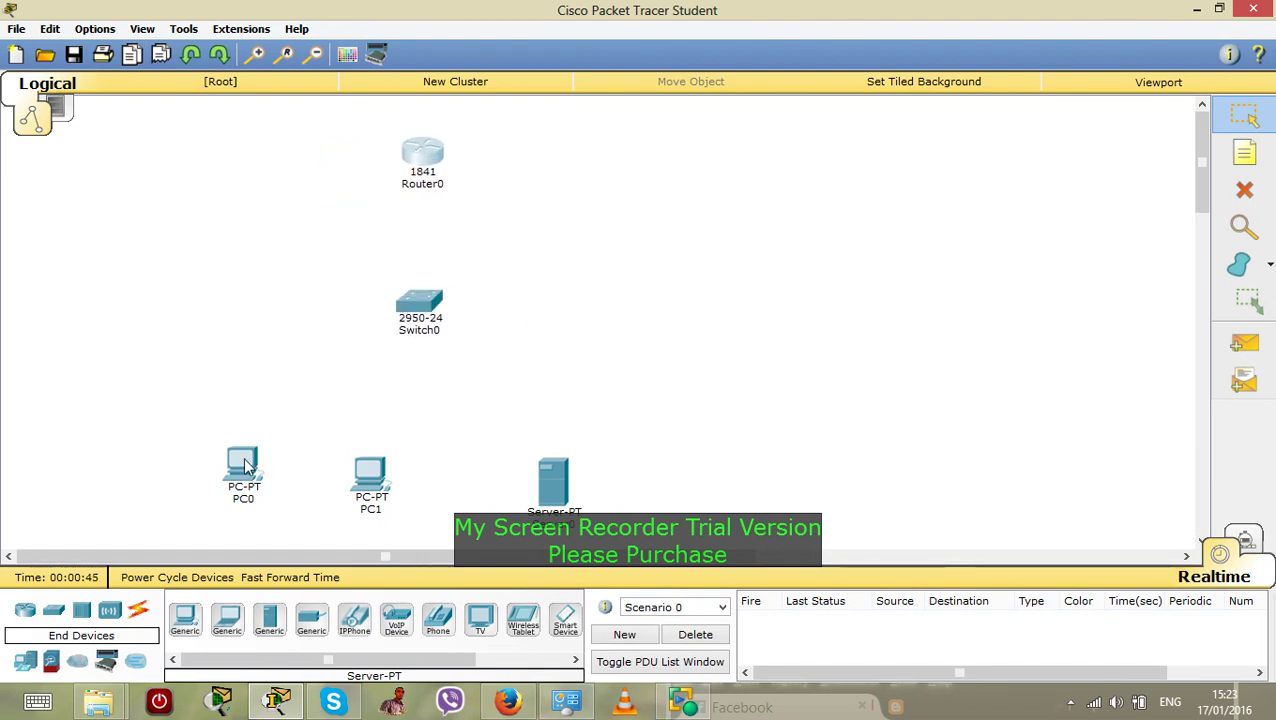
drag(247, 465, 247, 482)
drag(374, 480, 375, 493)
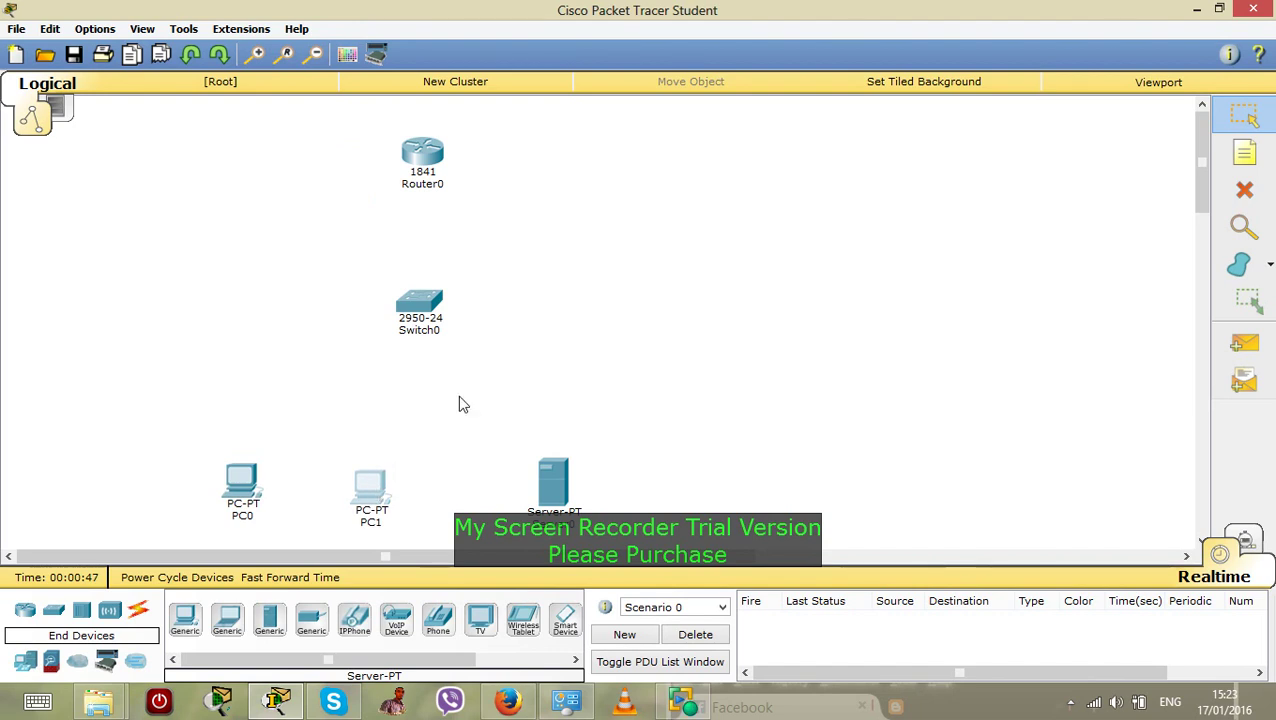
drag(430, 163, 449, 163)
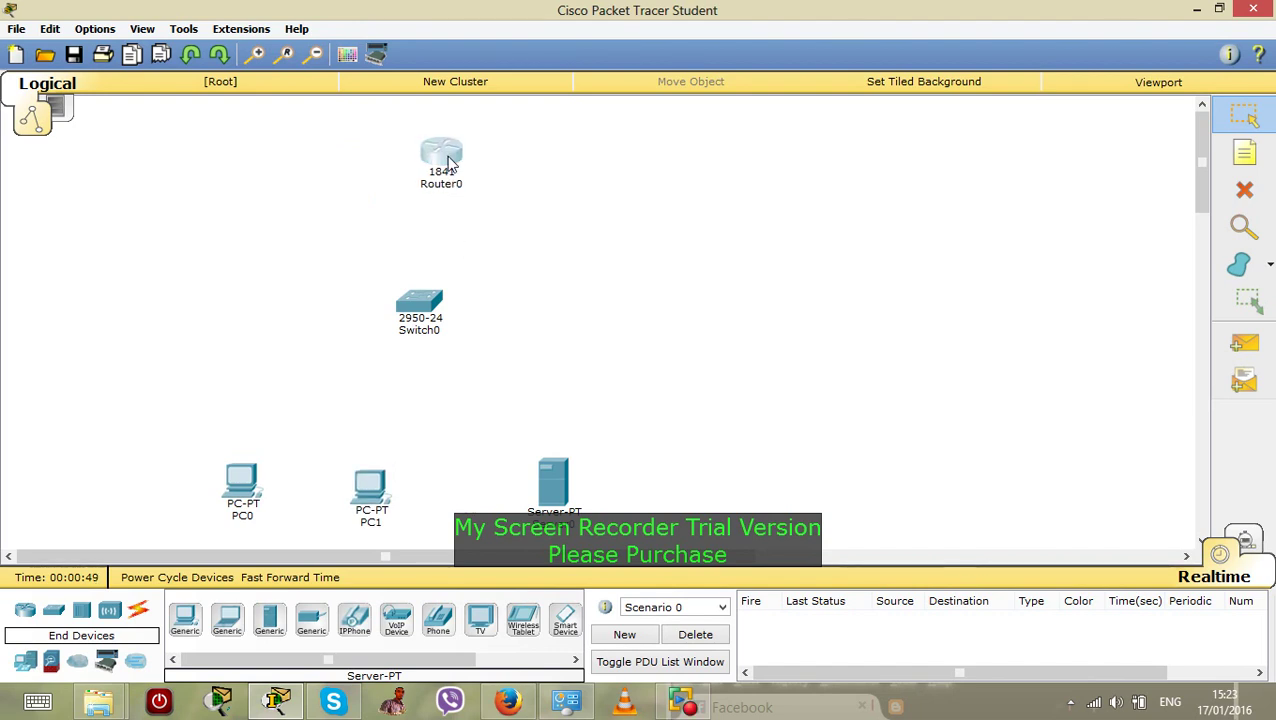
Install HWIC-2T serial modules in both empty slots of Router0
click(496, 271)
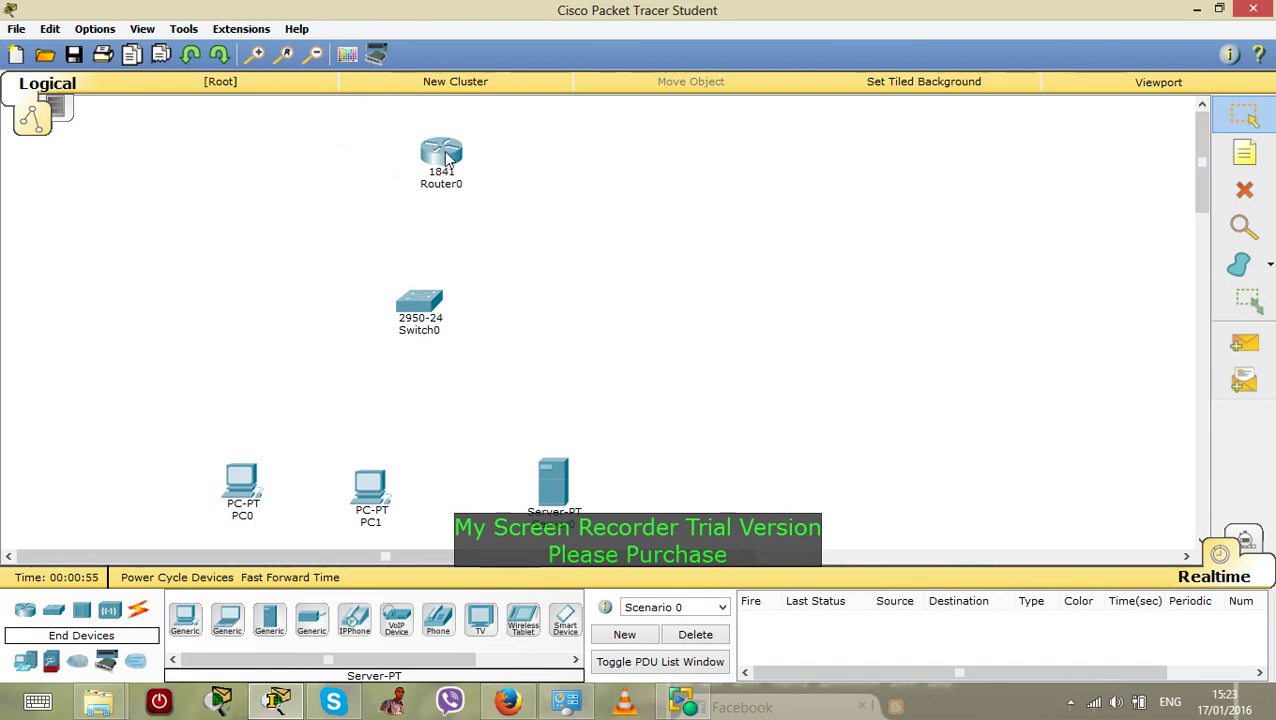
mouse_move(448, 160)
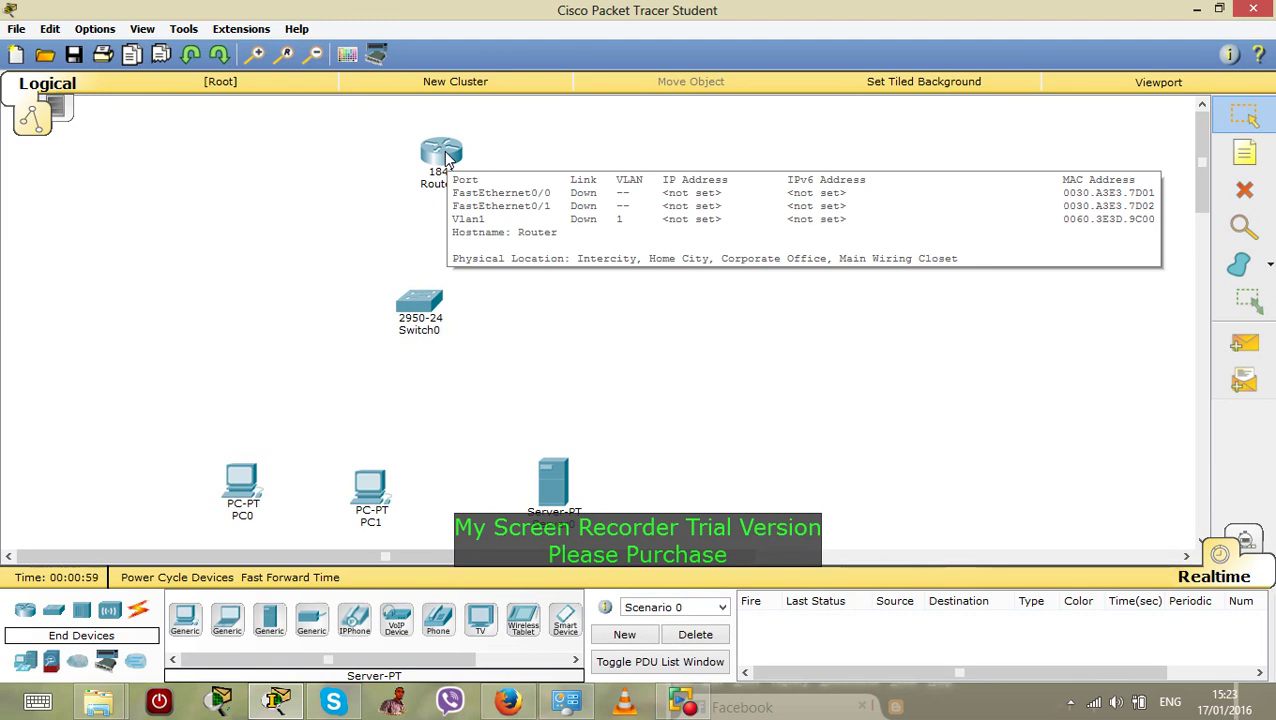
click(448, 160)
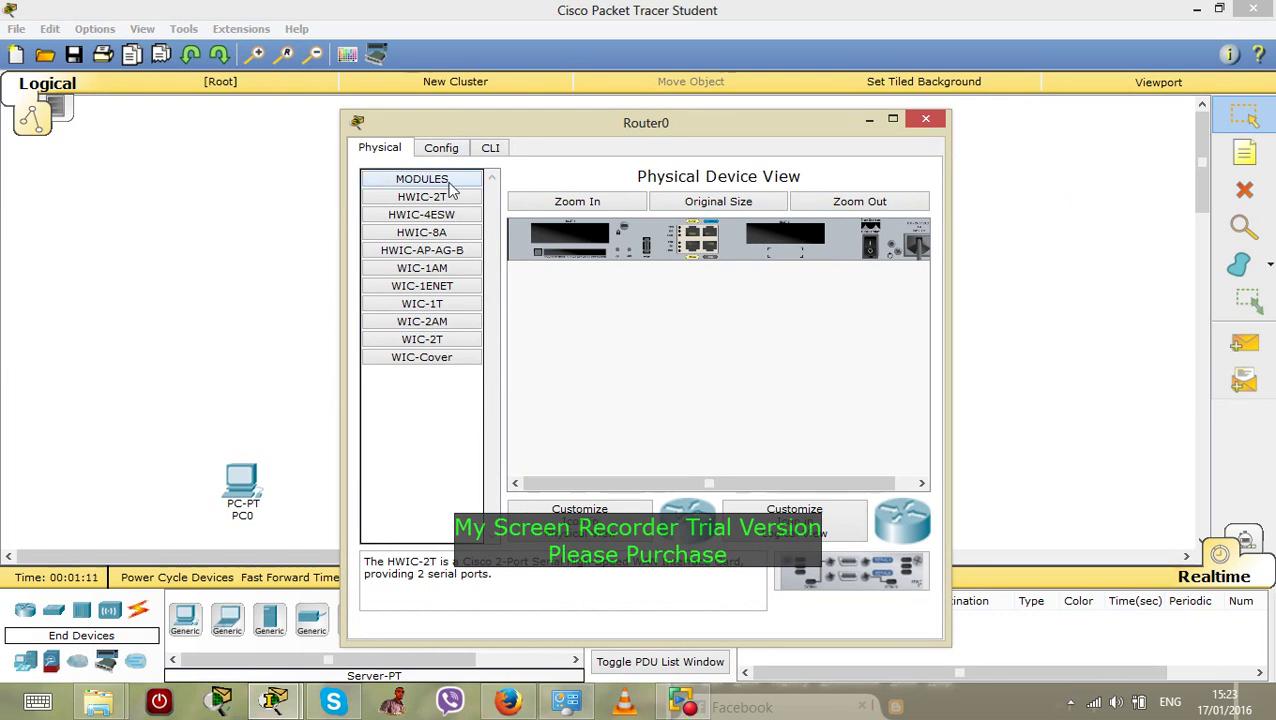
drag(830, 572, 780, 248)
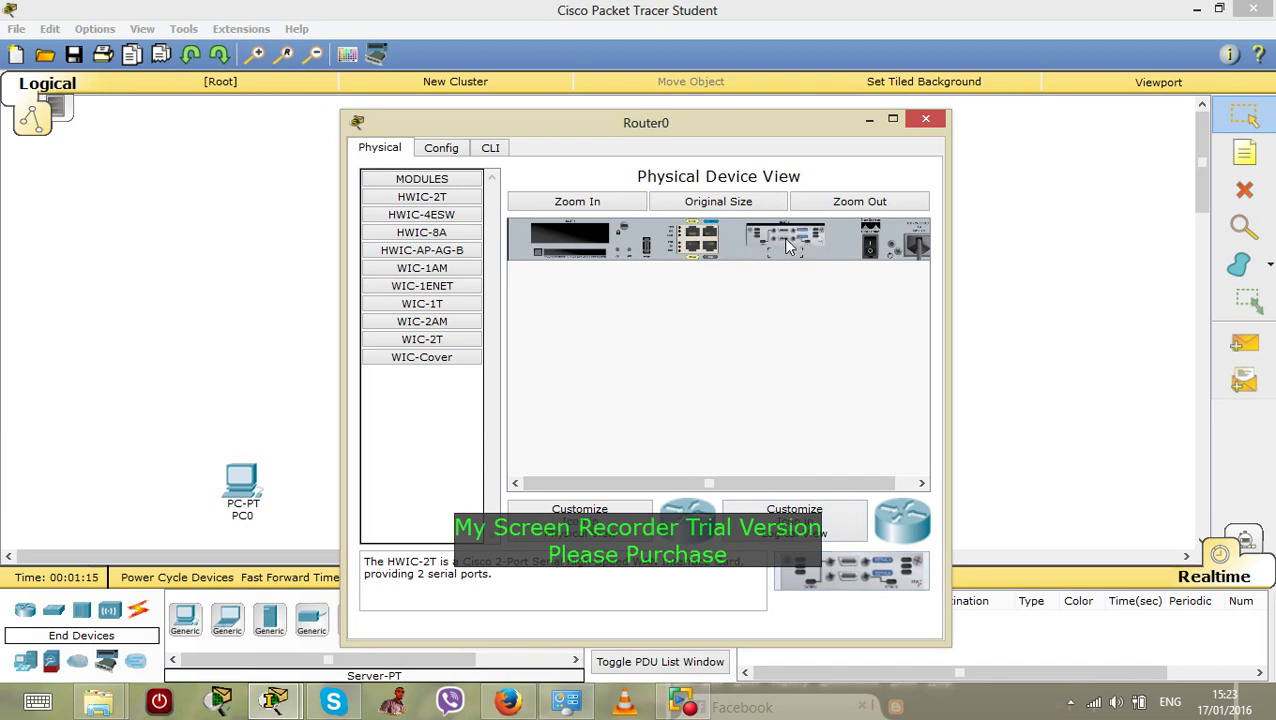
drag(828, 570, 575, 240)
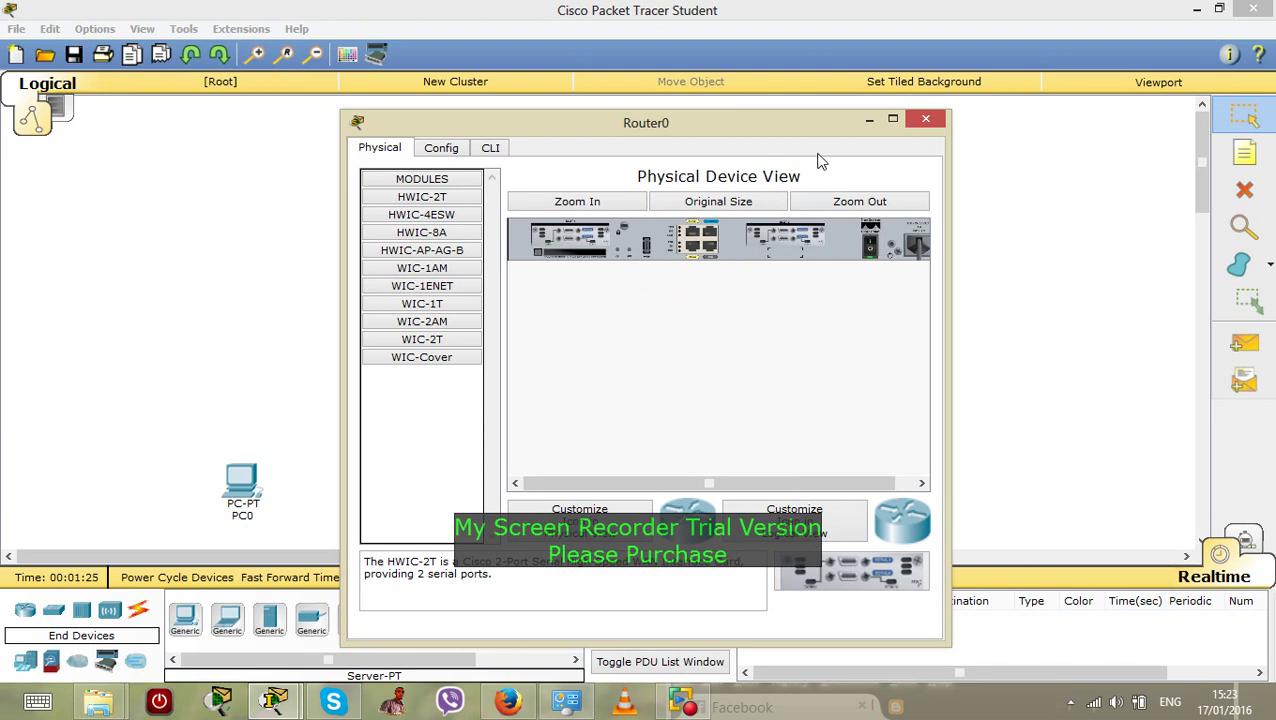
click(928, 121)
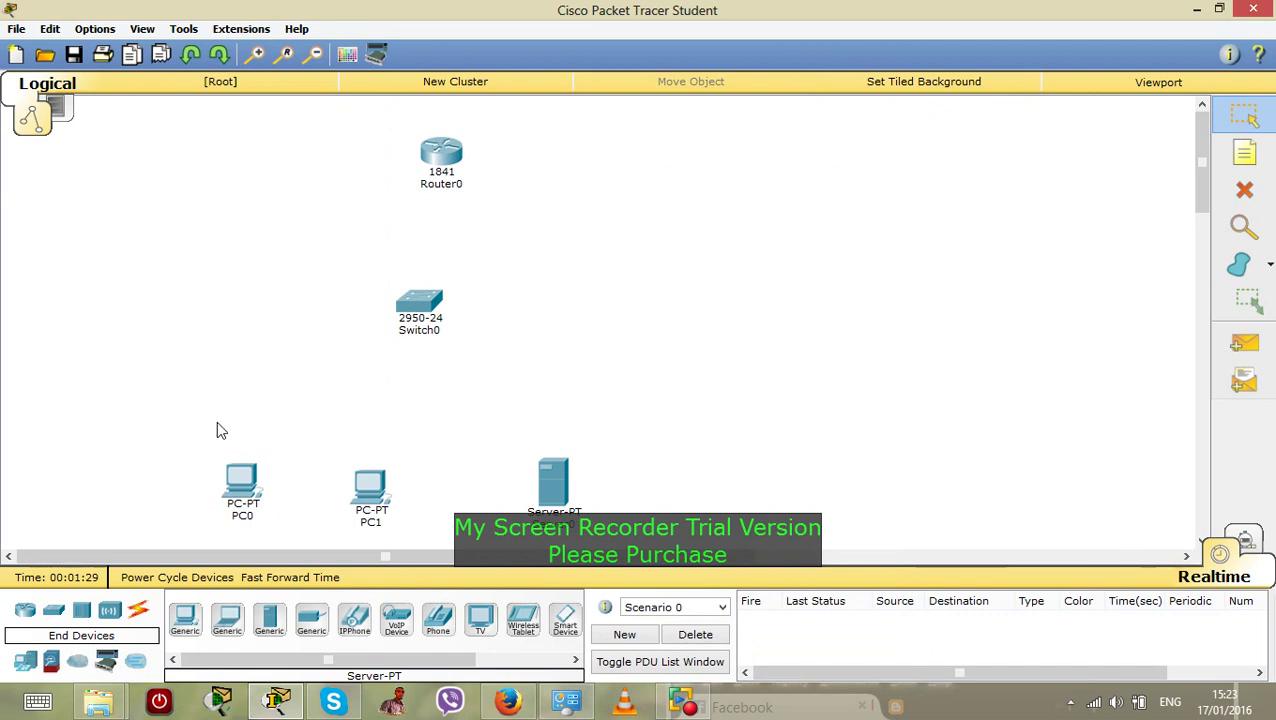
Link Router0 FastEthernet0/0 to Switch0 FastEthernet0/1 with a copper straight-through cable
click(140, 616)
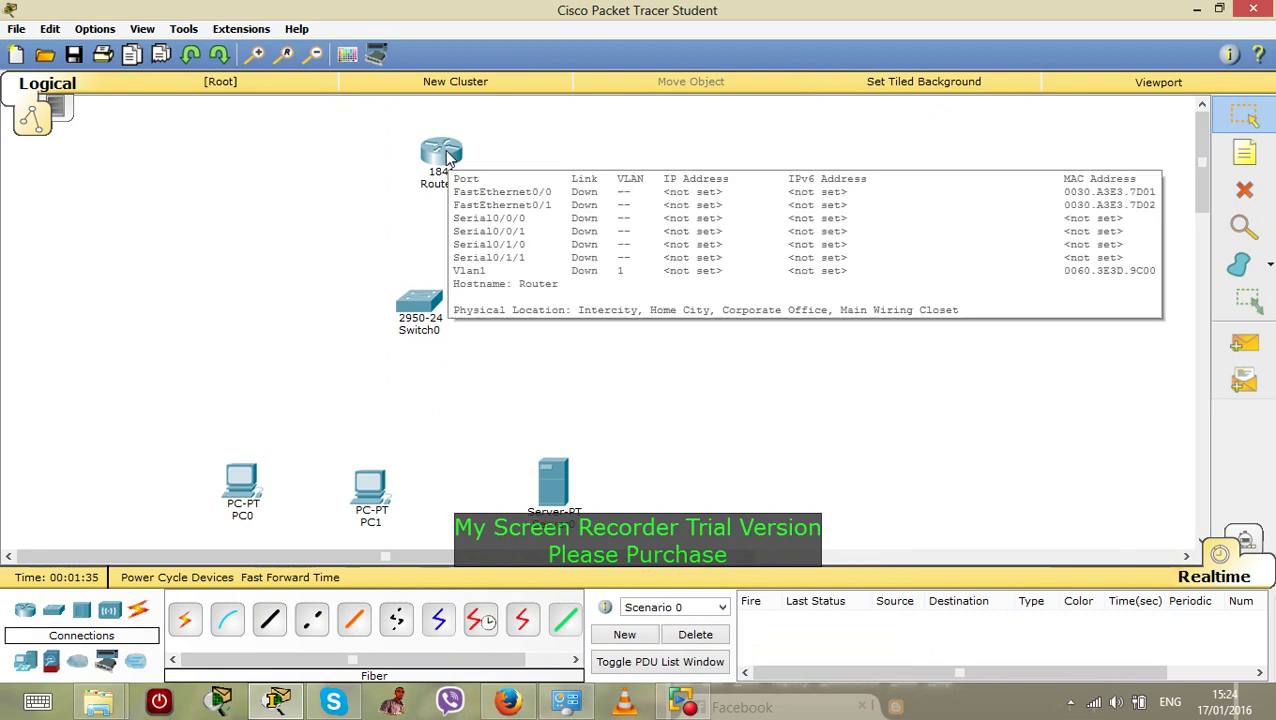
mouse_move(434, 315)
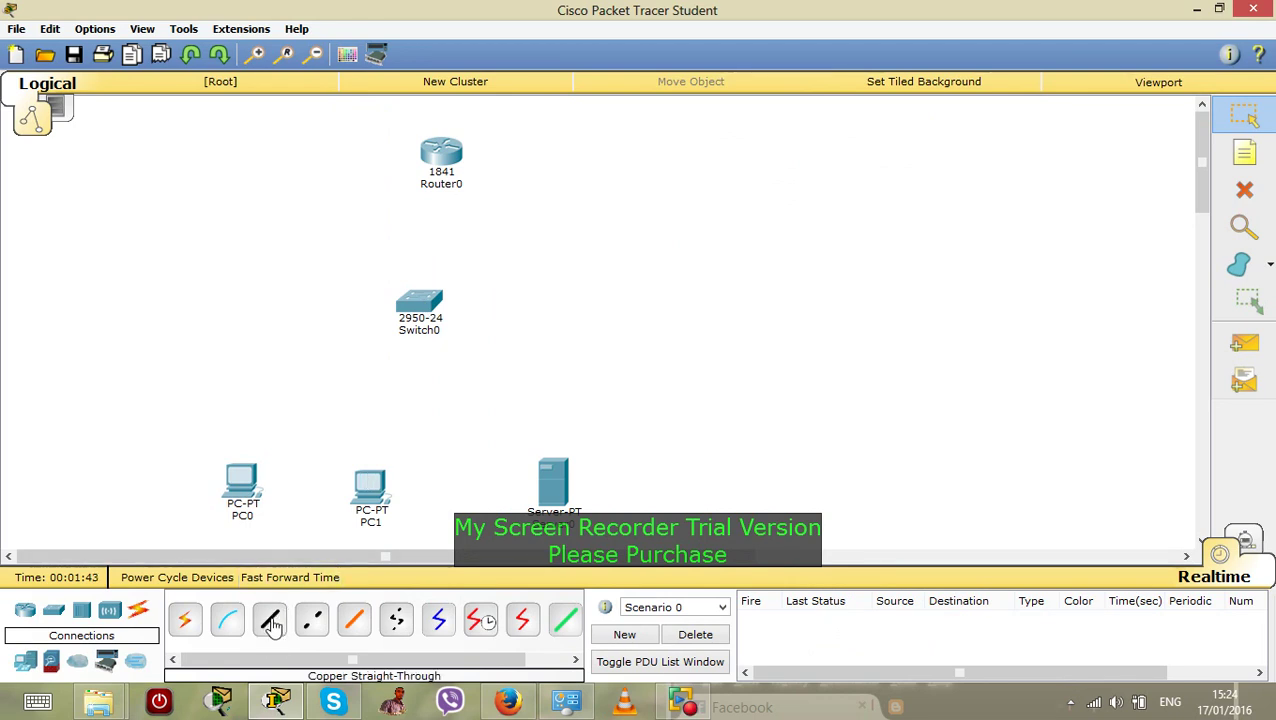
click(272, 624)
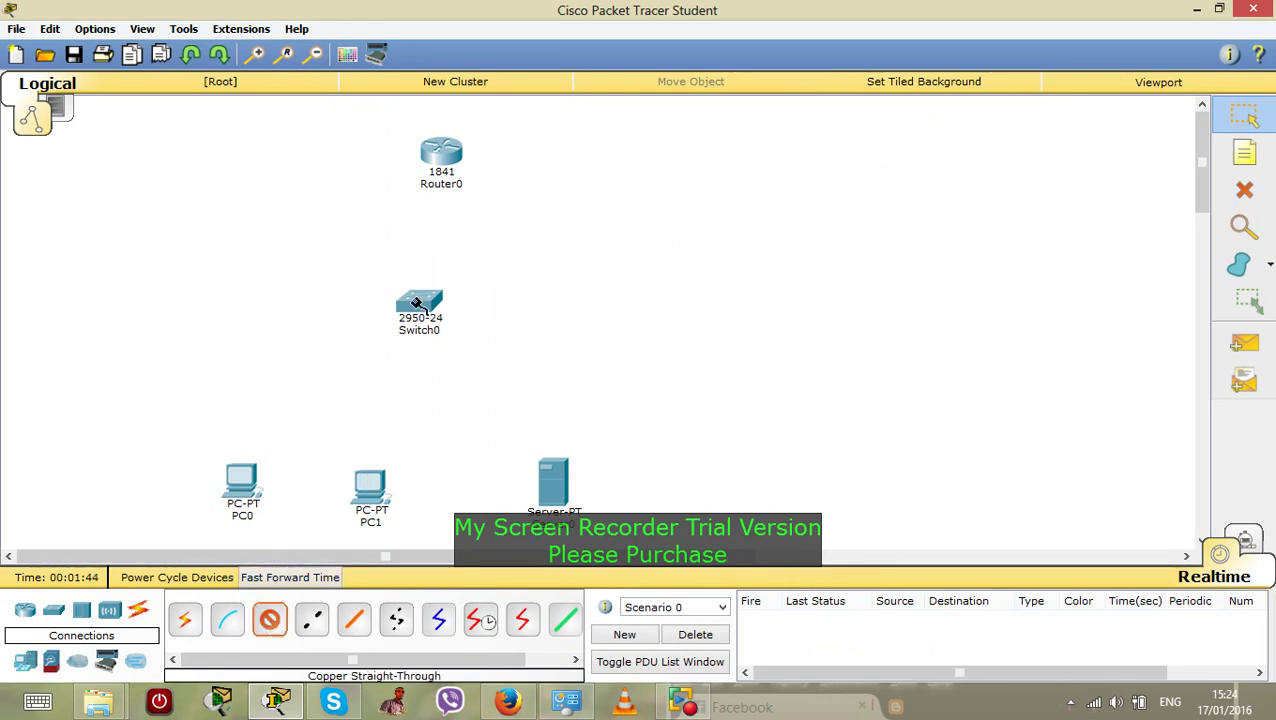
click(440, 153)
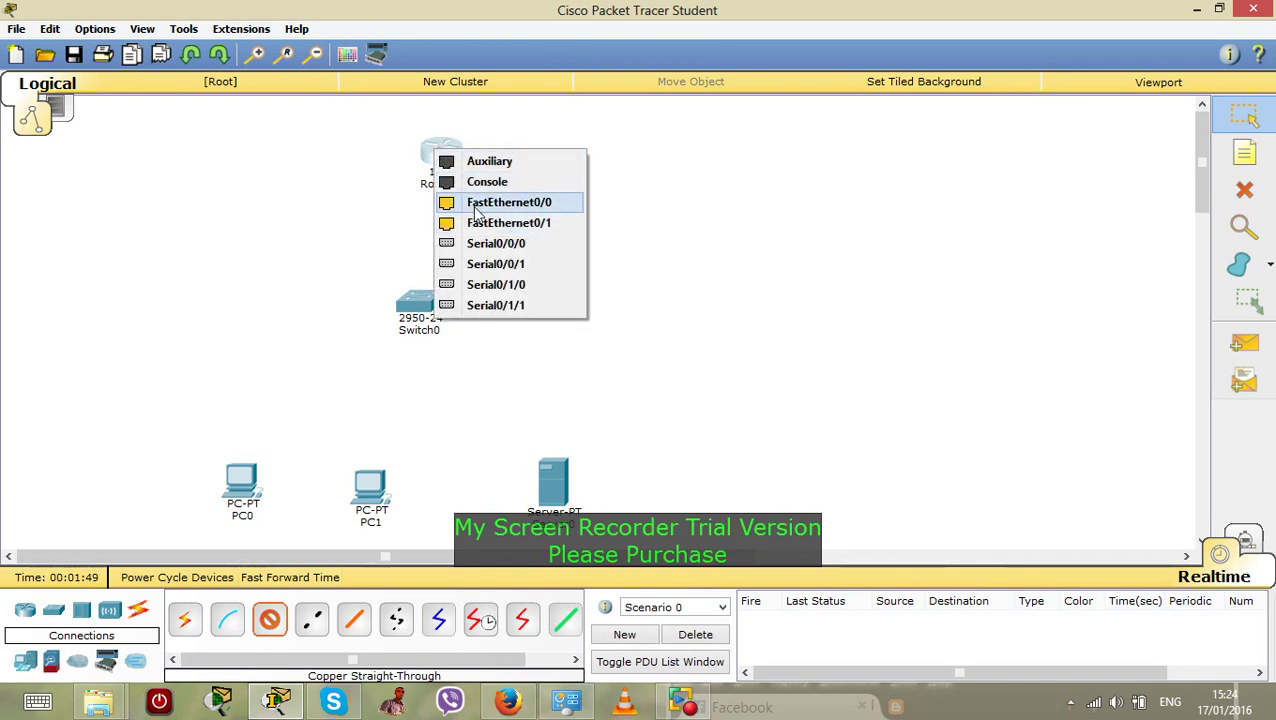
click(477, 204)
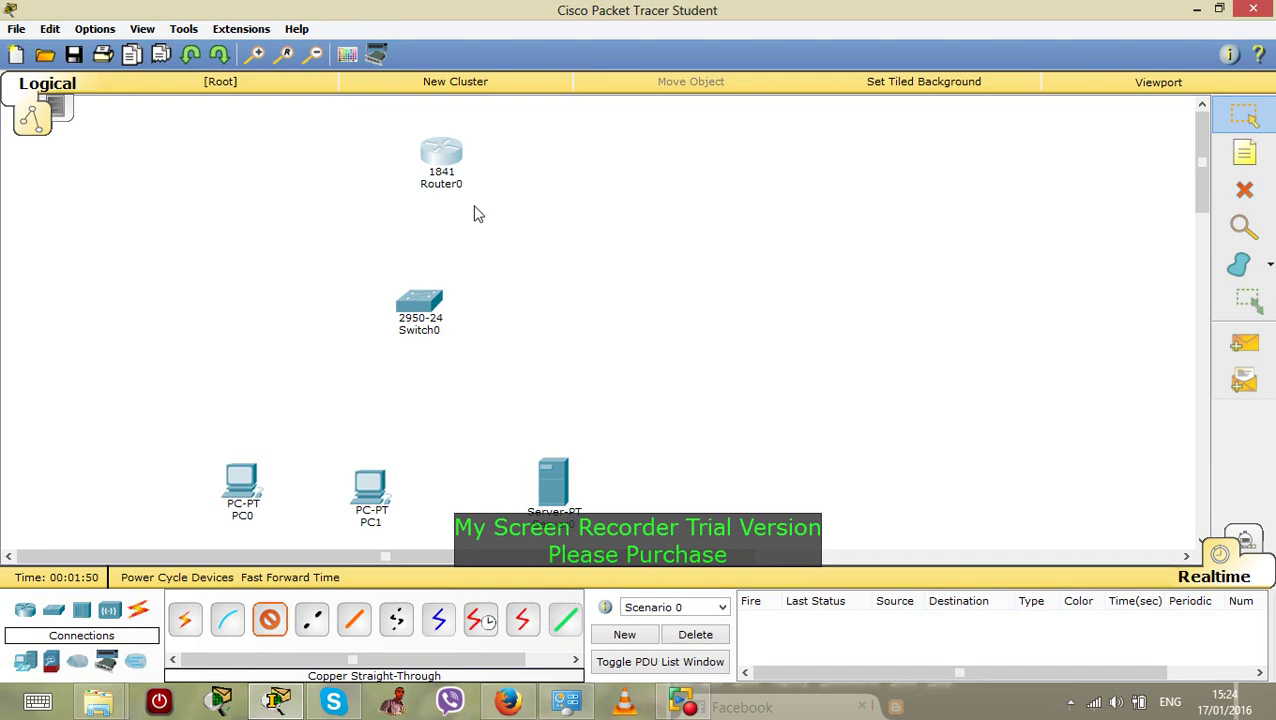
click(428, 297)
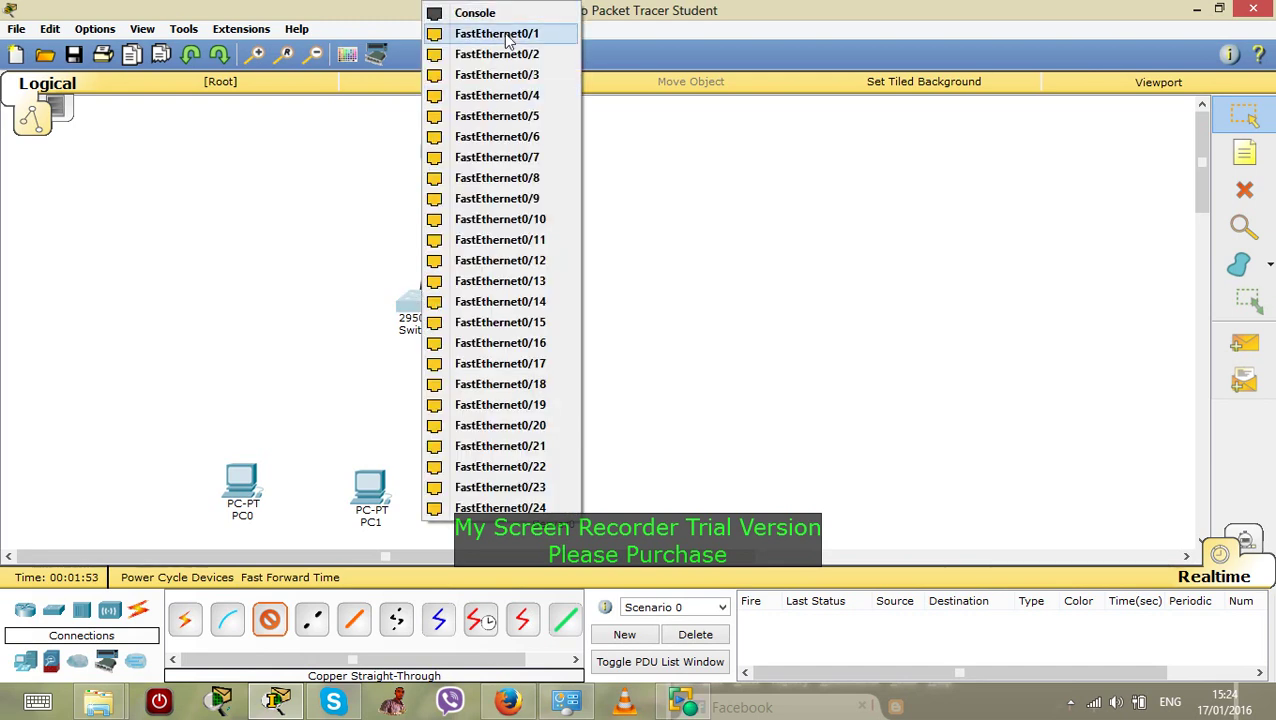
click(505, 38)
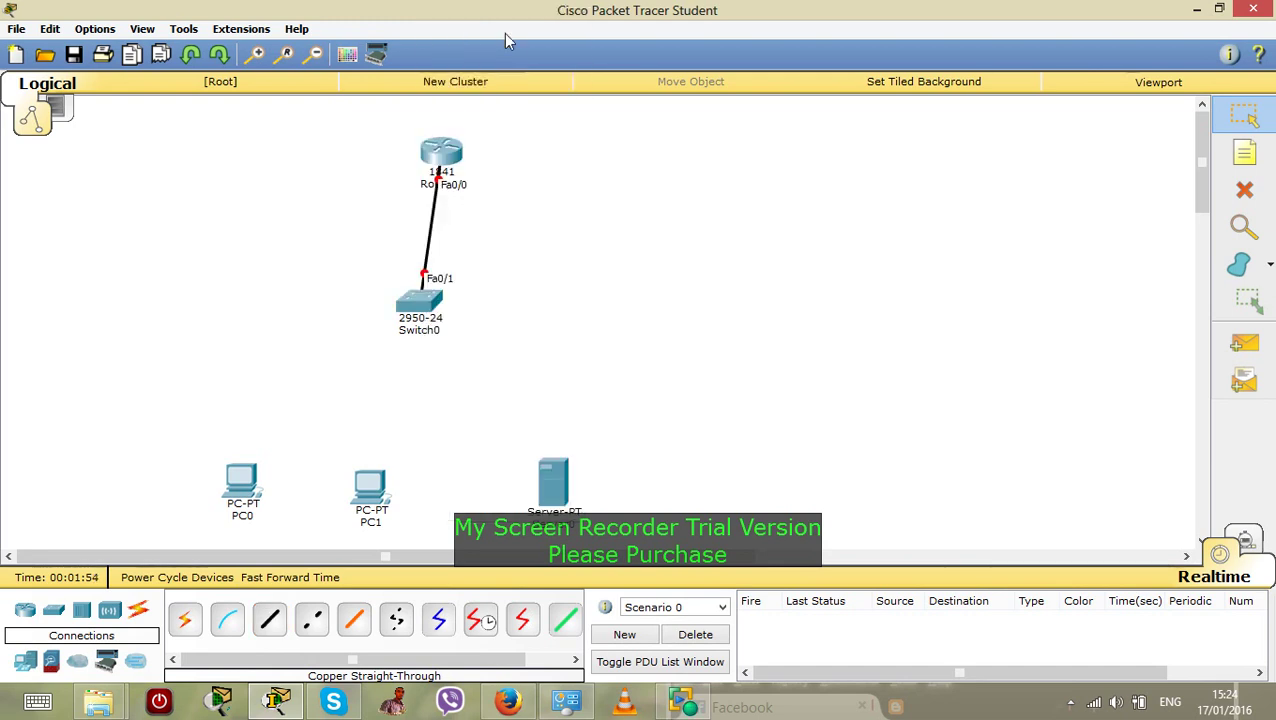
Cable Switch0 FastEthernet0/2 to PC0's FastEthernet0 port
click(272, 620)
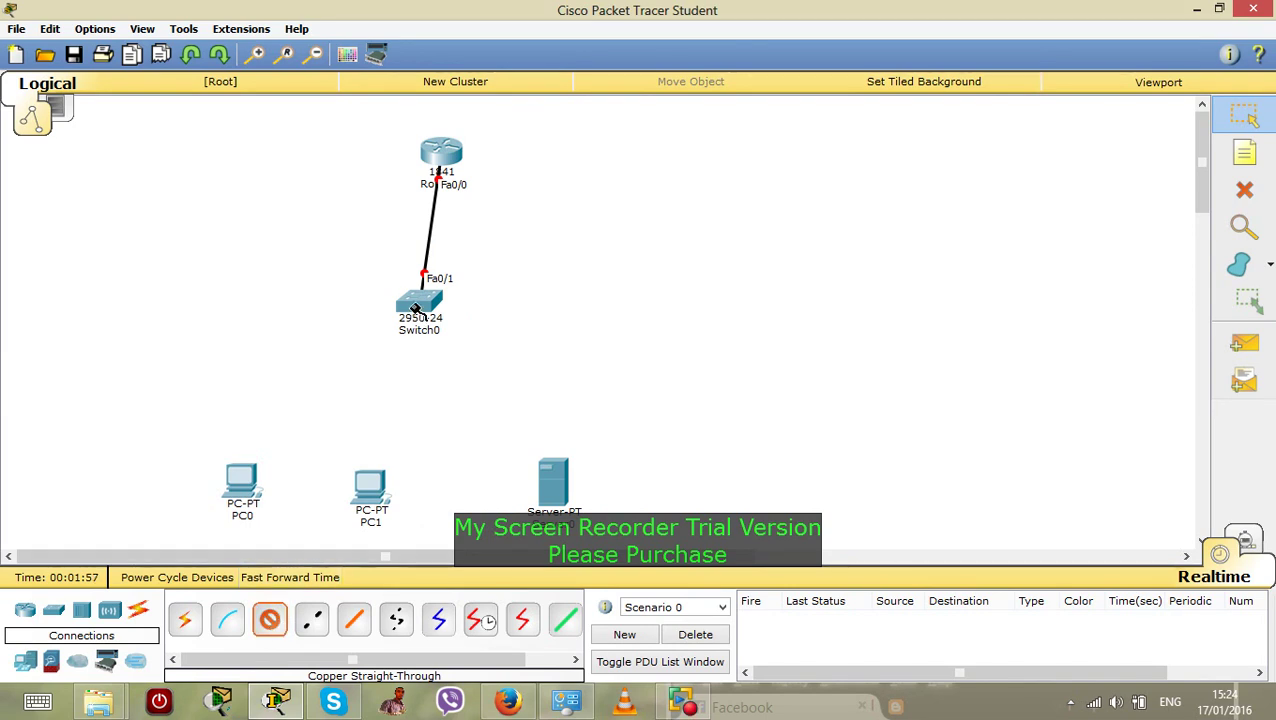
mouse_move(416, 305)
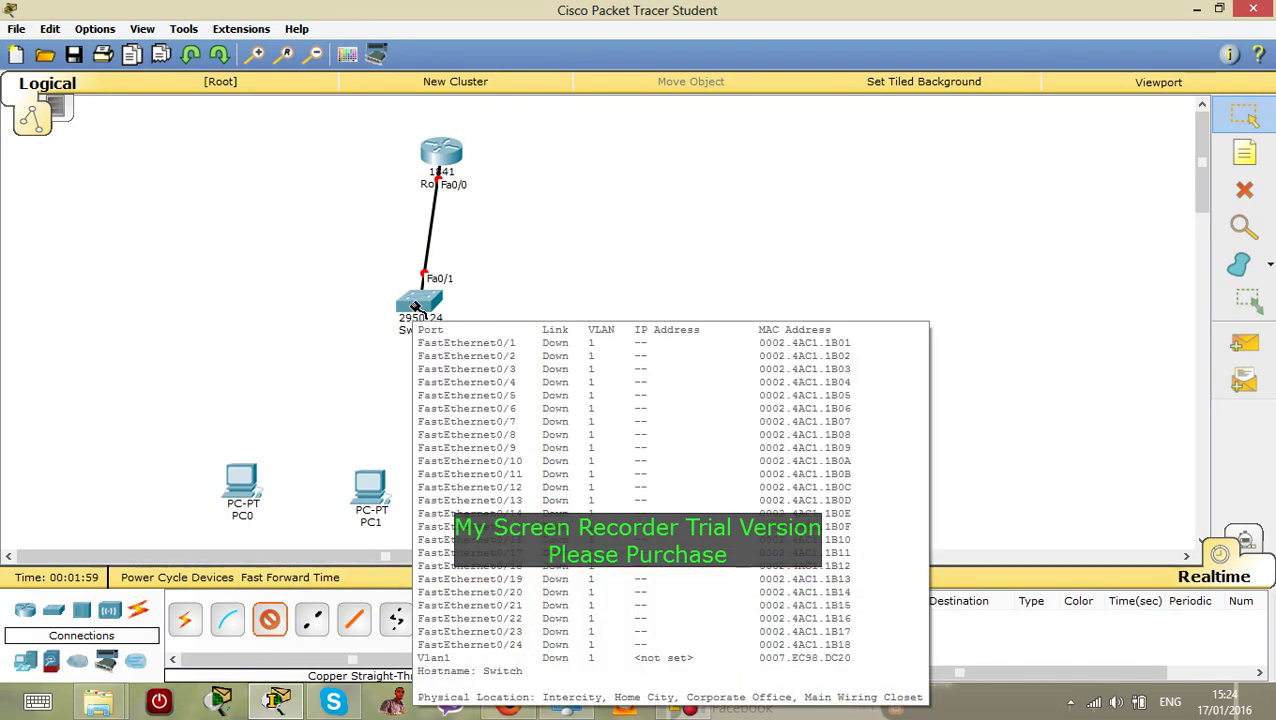
click(420, 300)
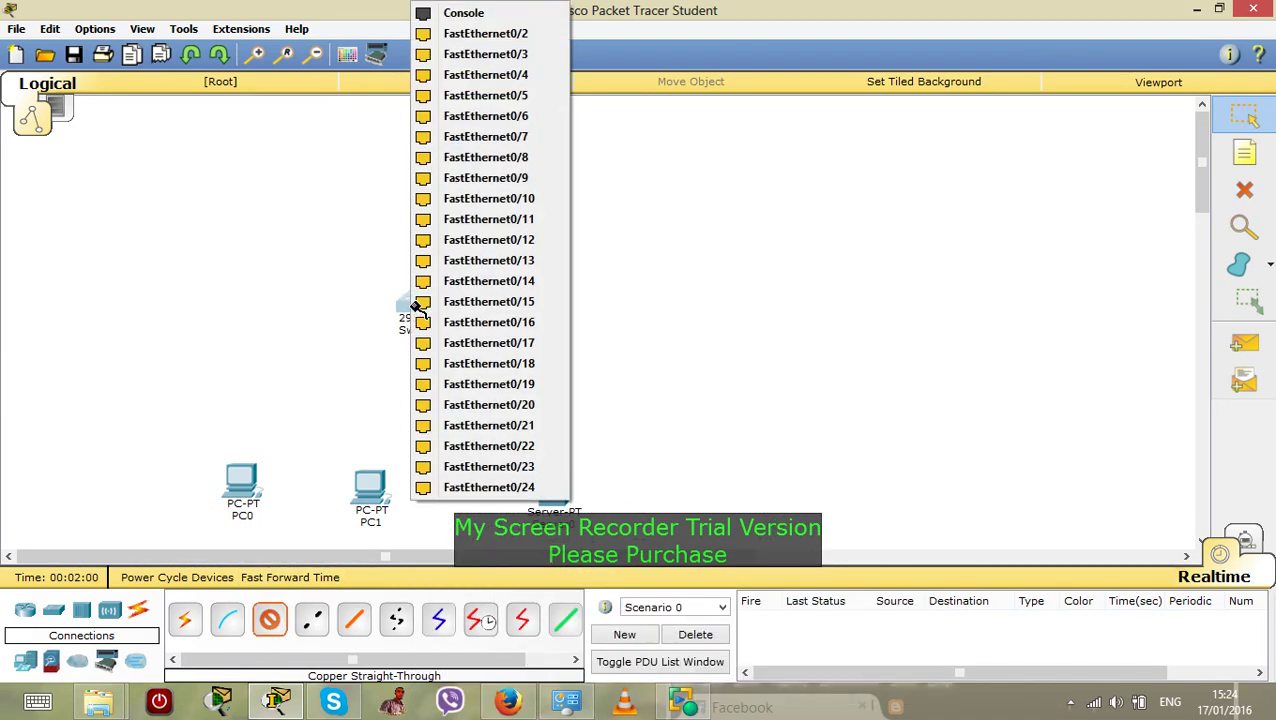
click(489, 40)
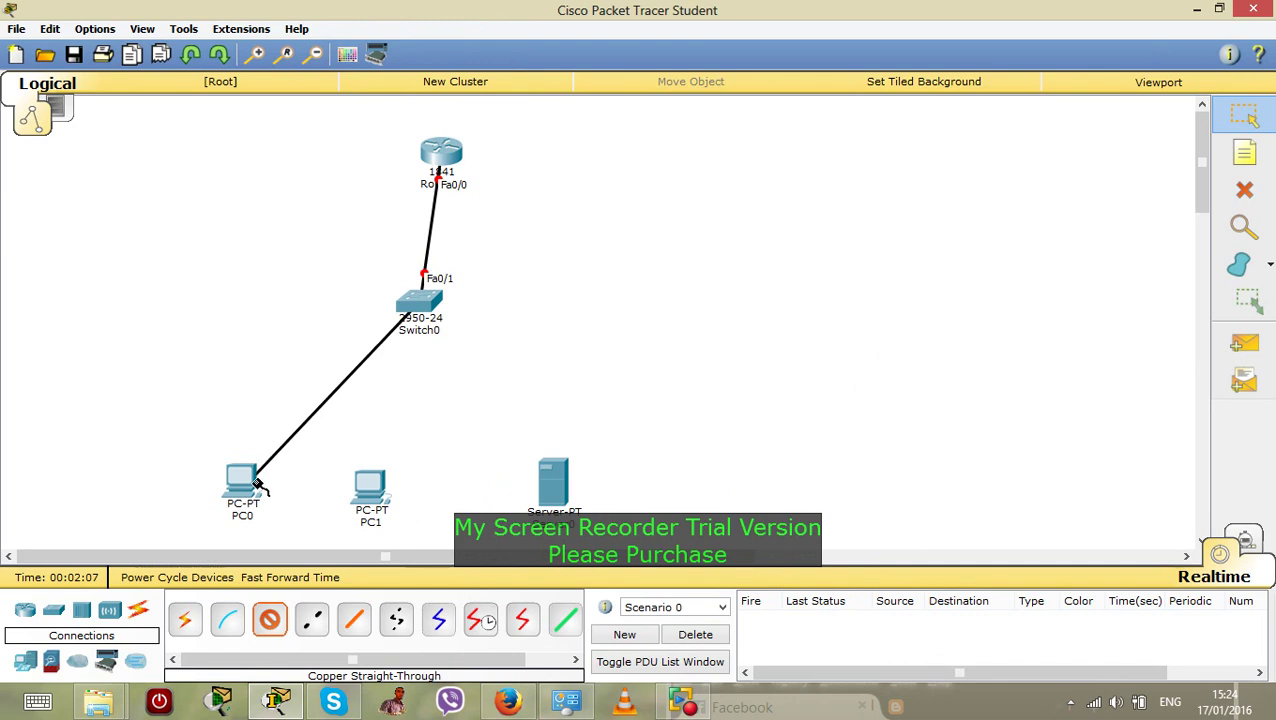
click(258, 485)
click(275, 509)
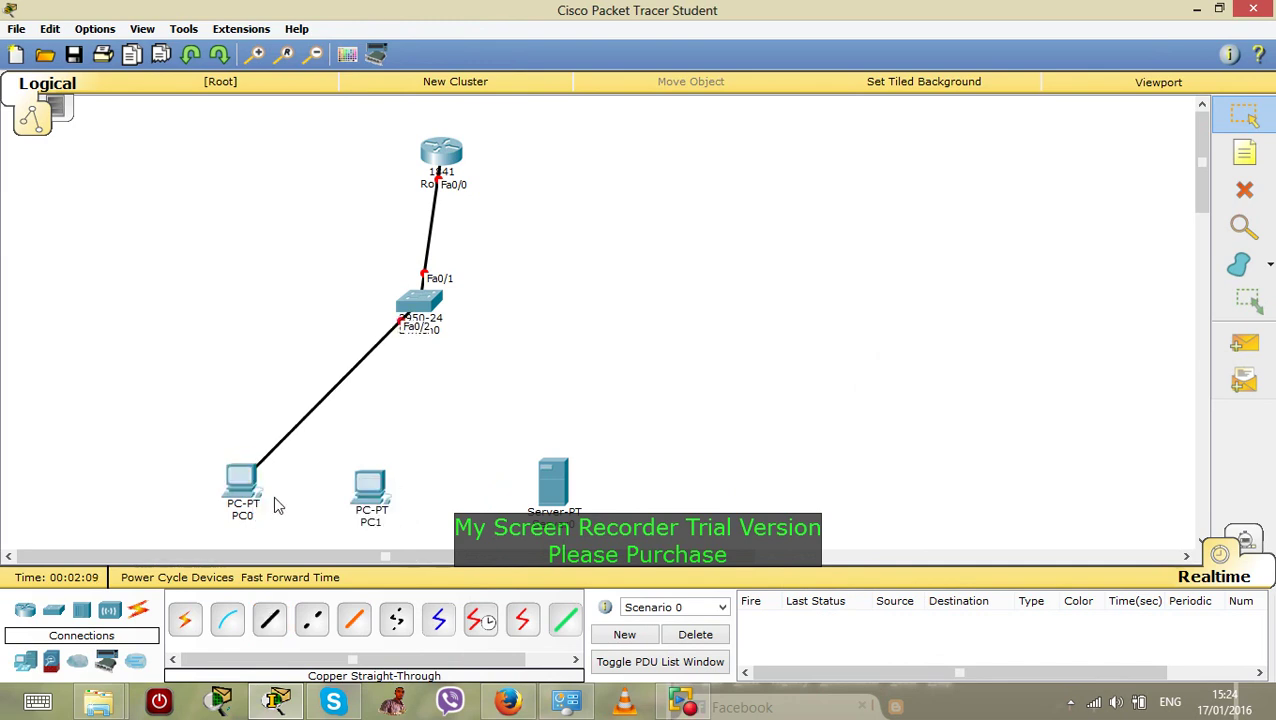
Cable Switch0 FastEthernet0/3 to PC1's FastEthernet port
click(280, 624)
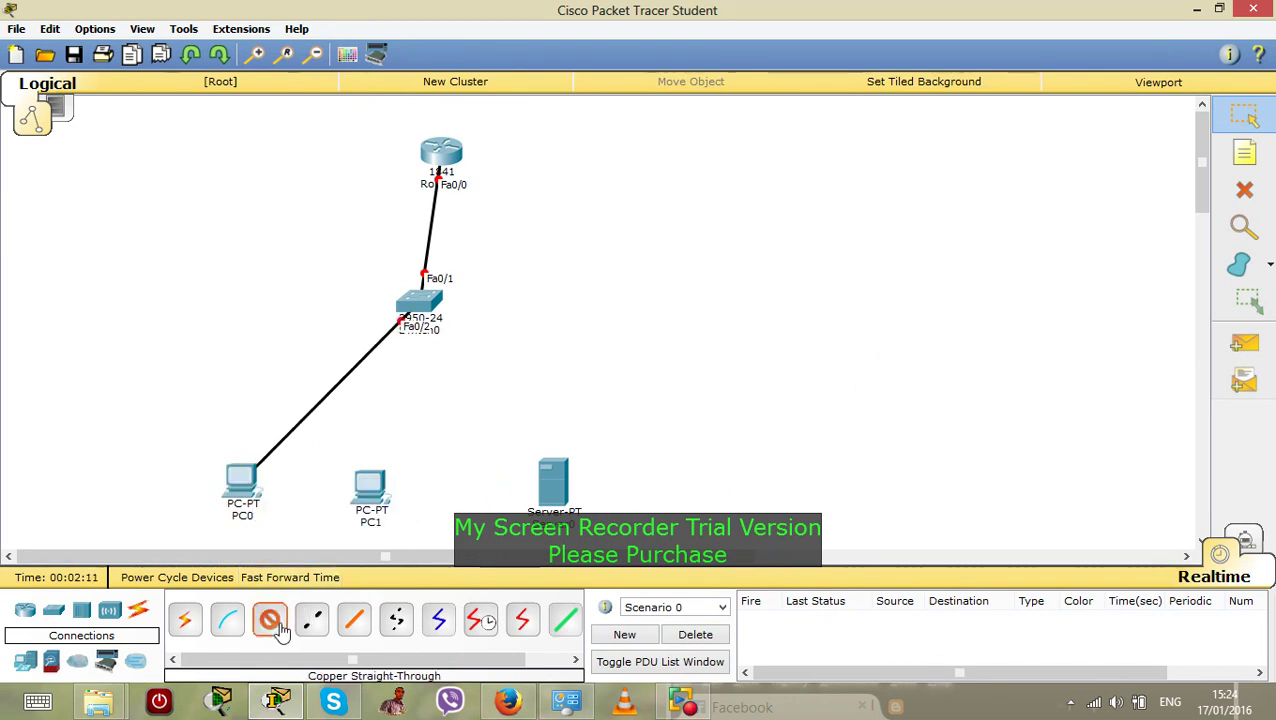
click(419, 305)
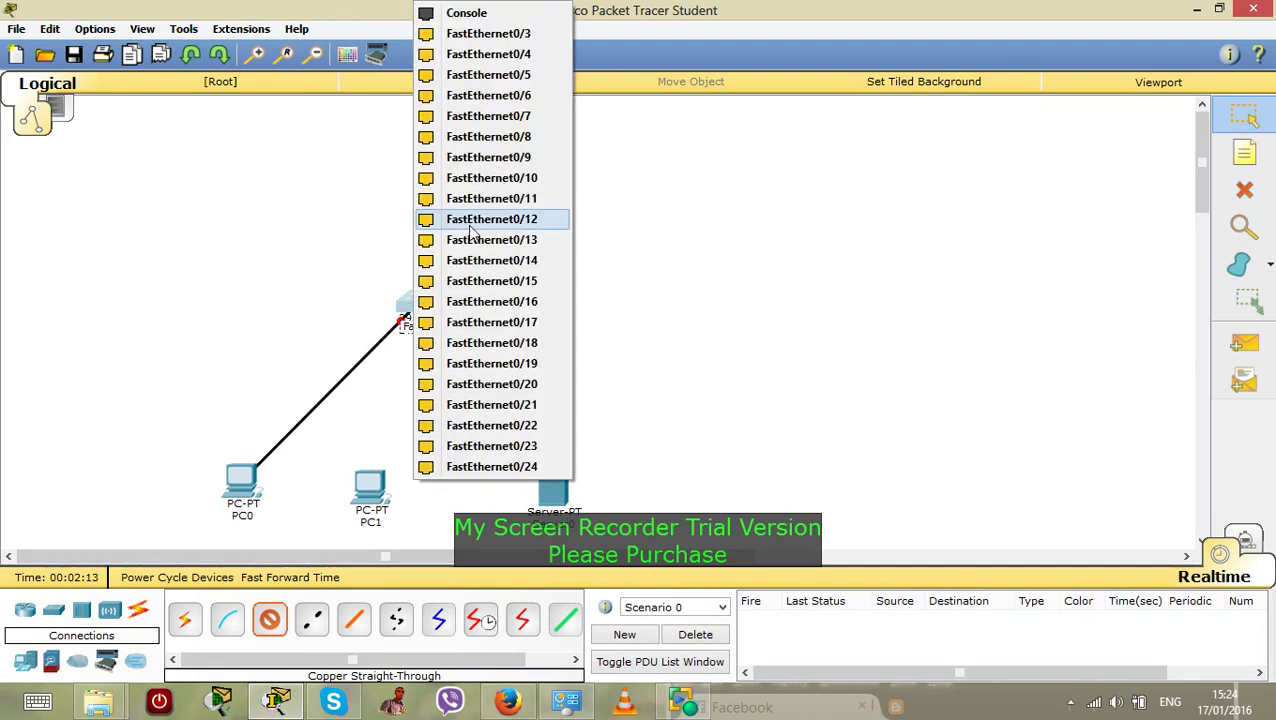
click(488, 33)
click(370, 497)
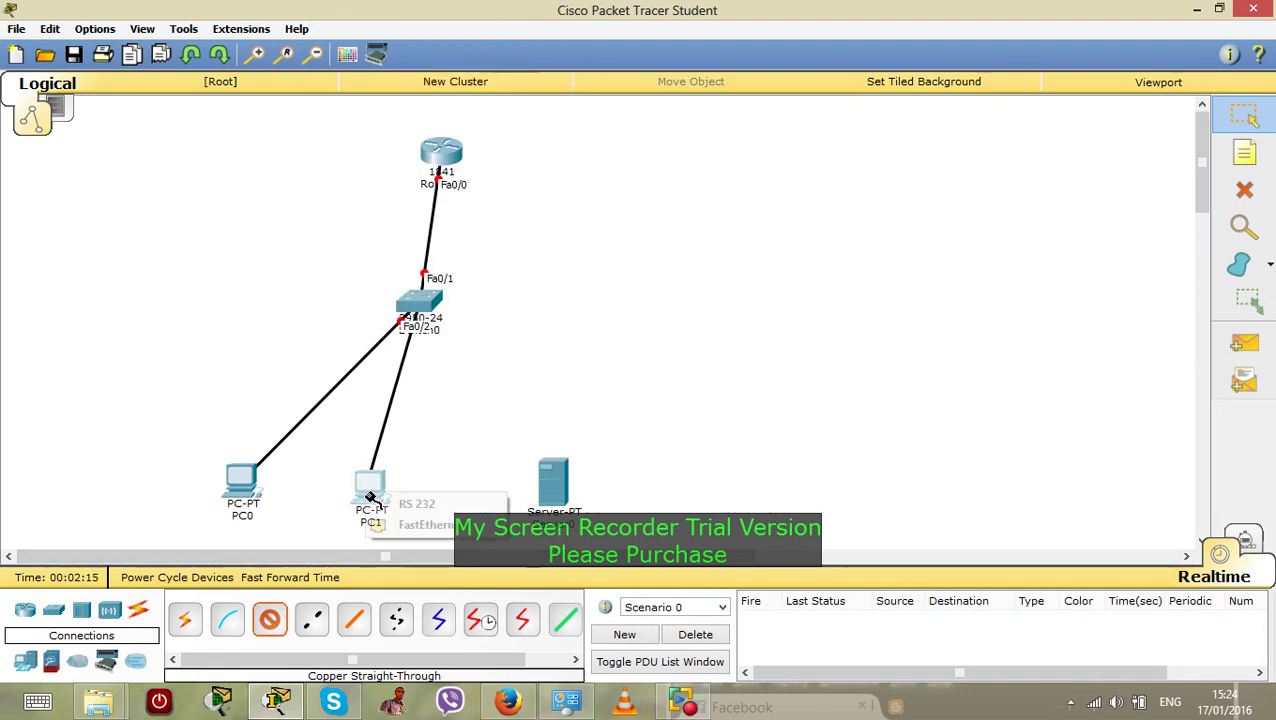
click(422, 524)
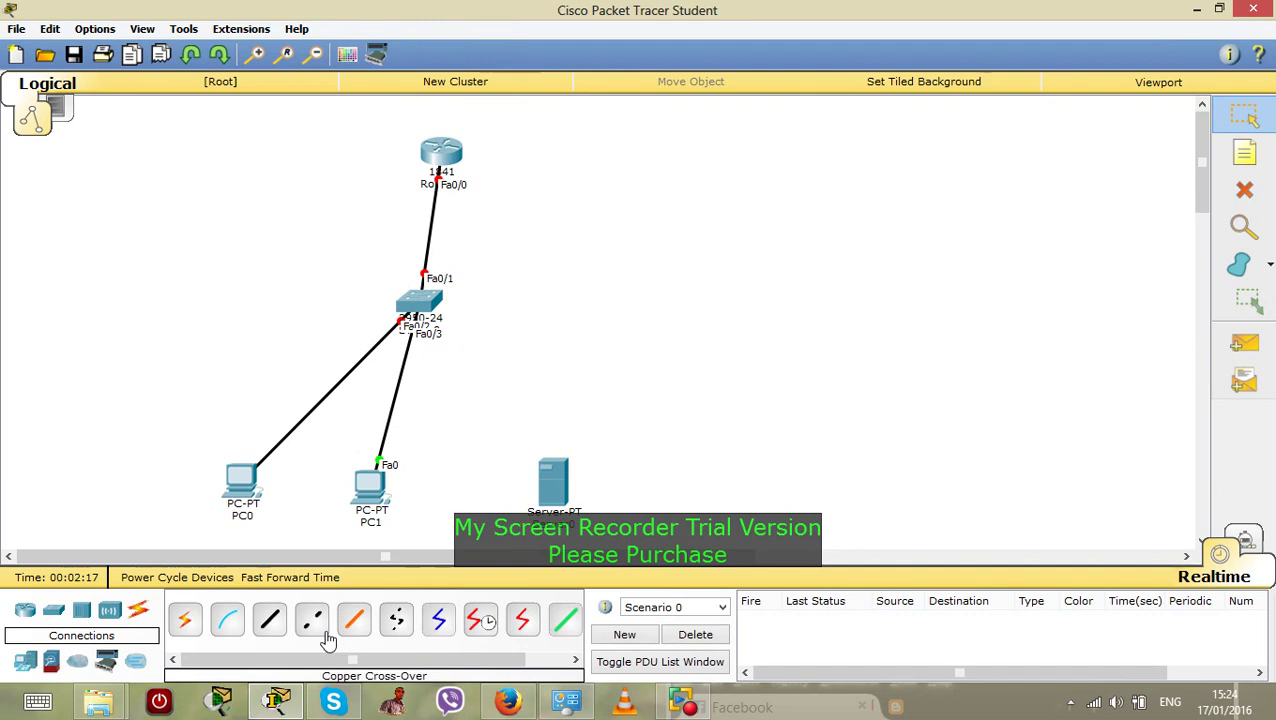
Cable Switch0 FastEthernet0/4 to the server's FastEthernet0 and complete PC0's FastEthernet0 link
click(269, 620)
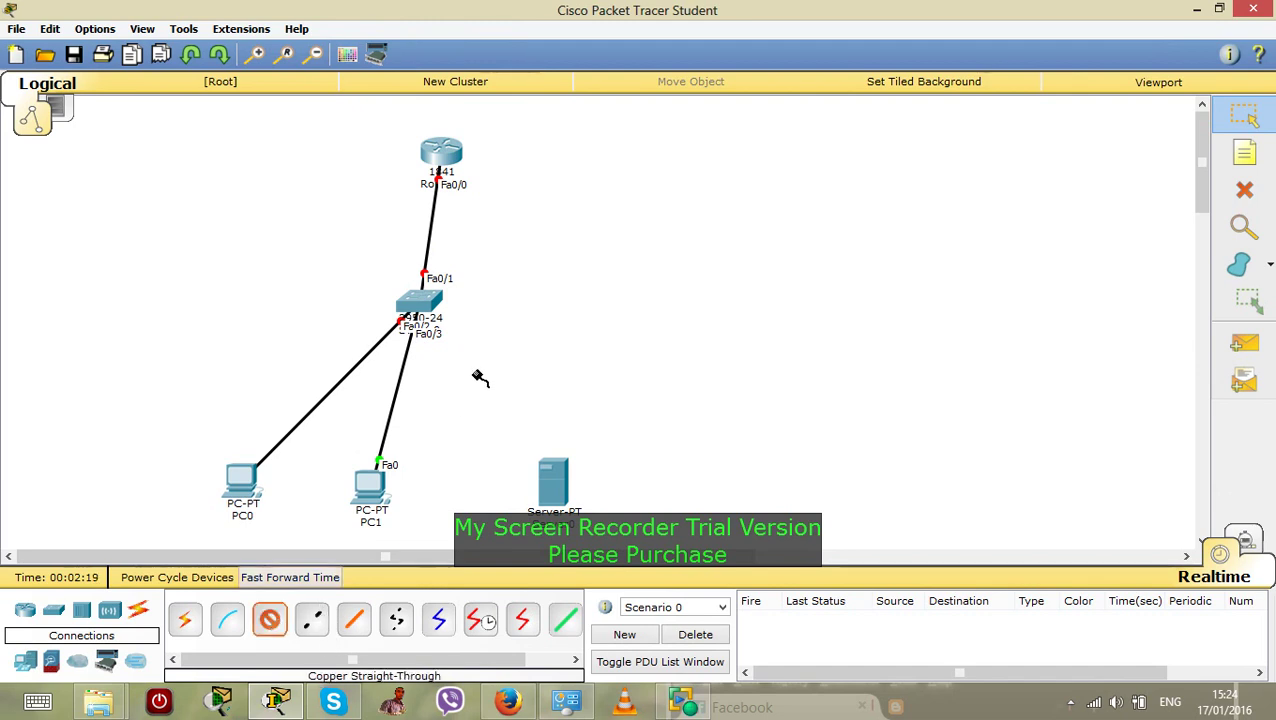
click(445, 316)
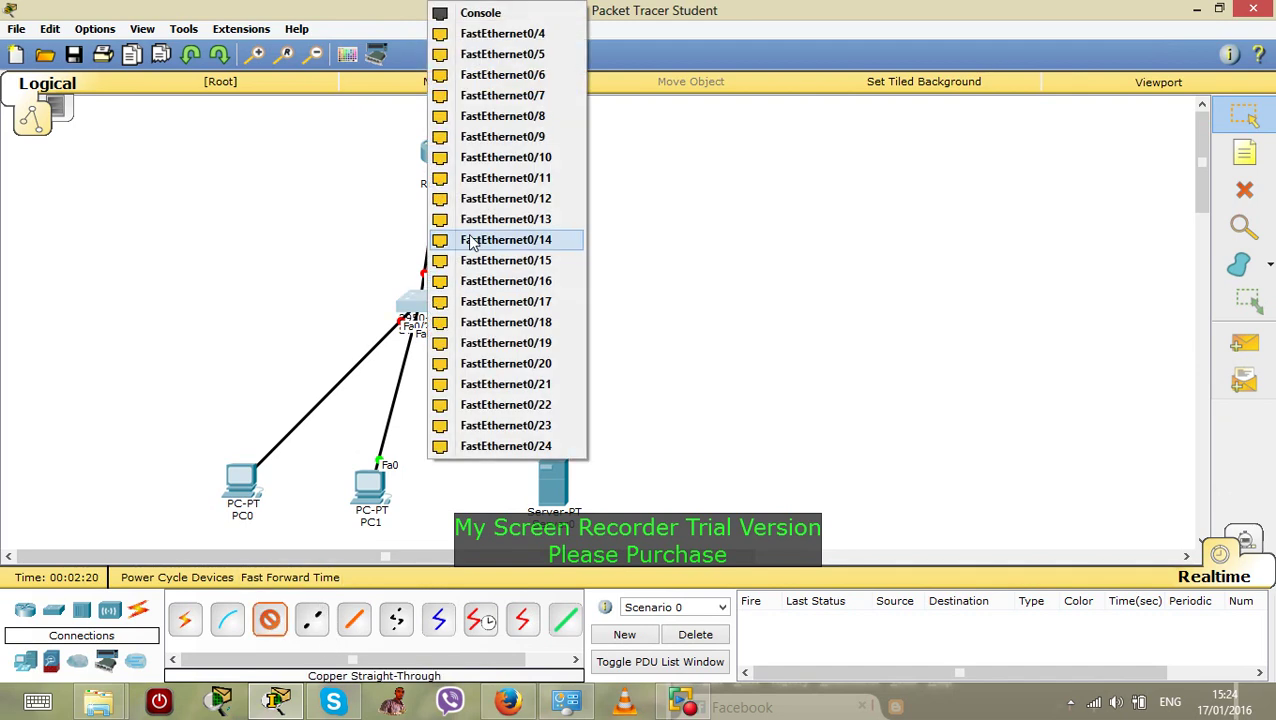
click(503, 34)
click(558, 500)
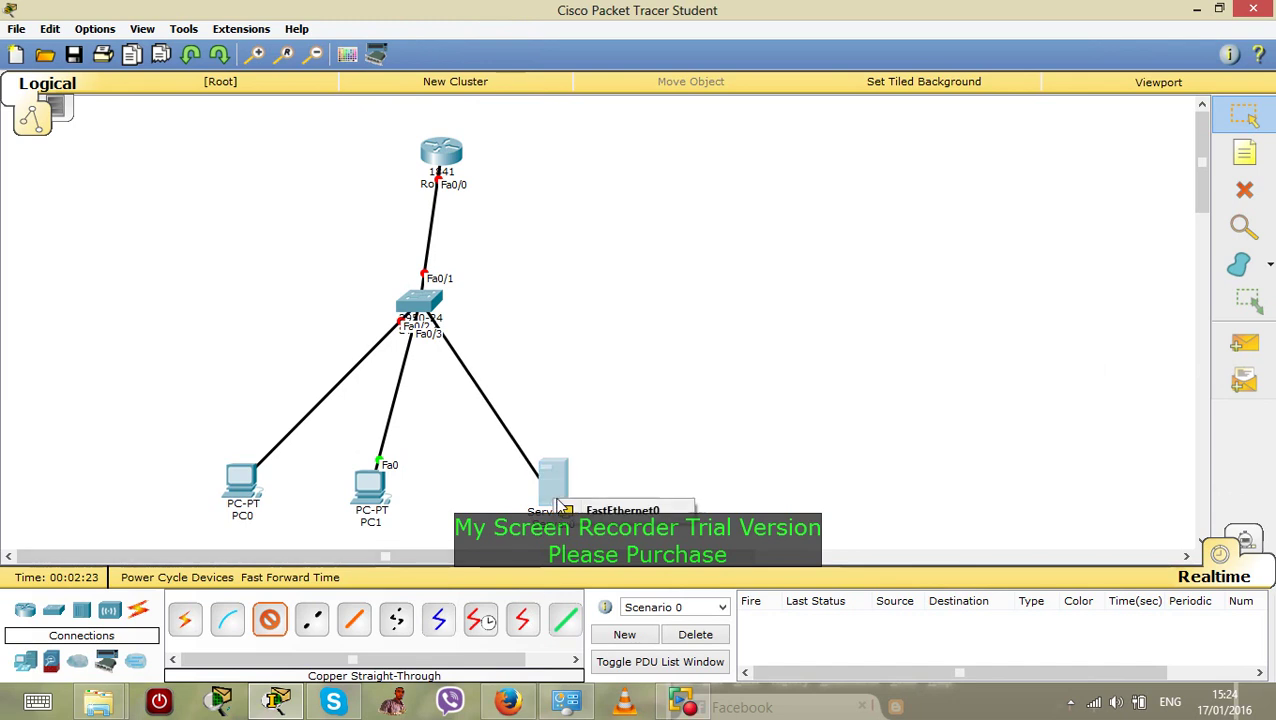
click(600, 511)
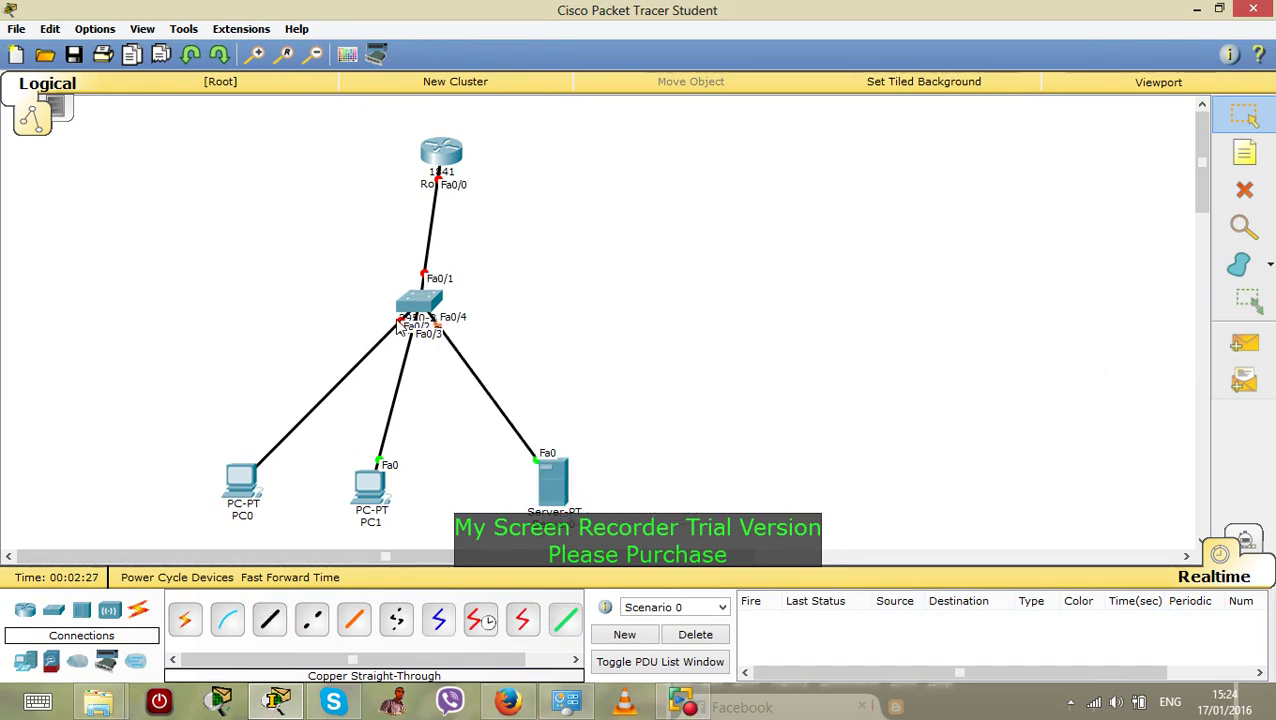
click(257, 494)
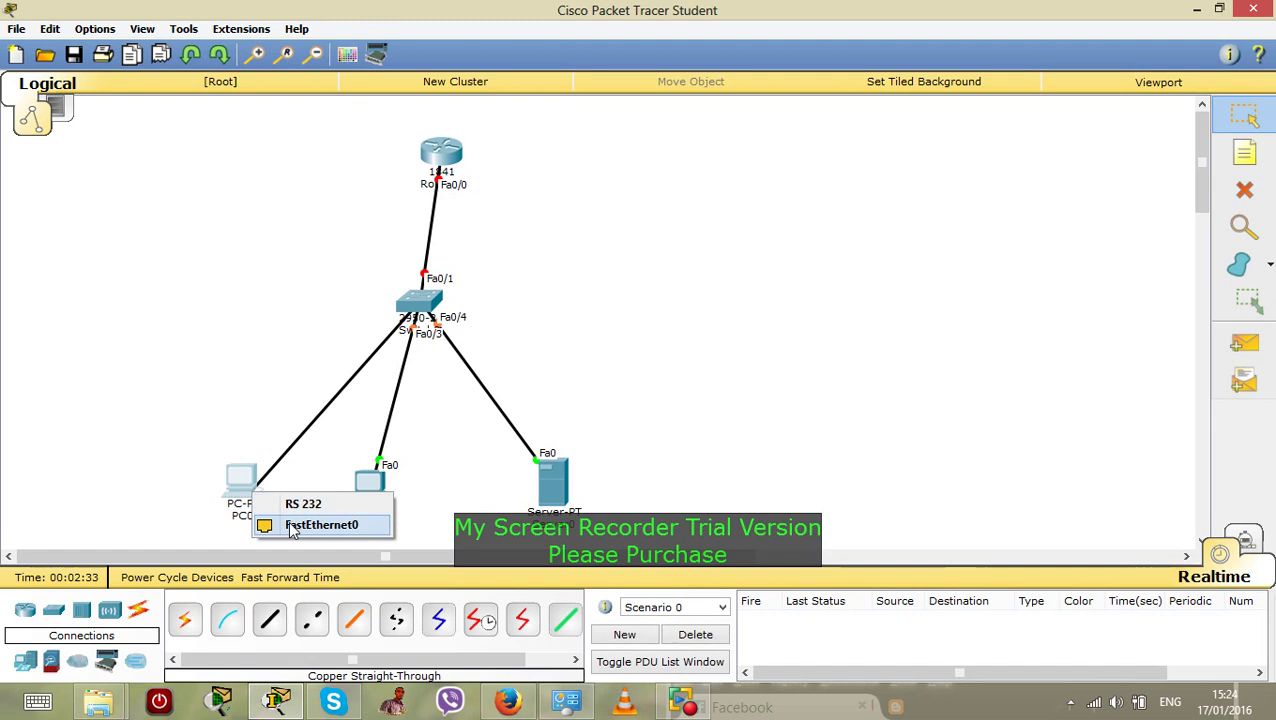
click(290, 524)
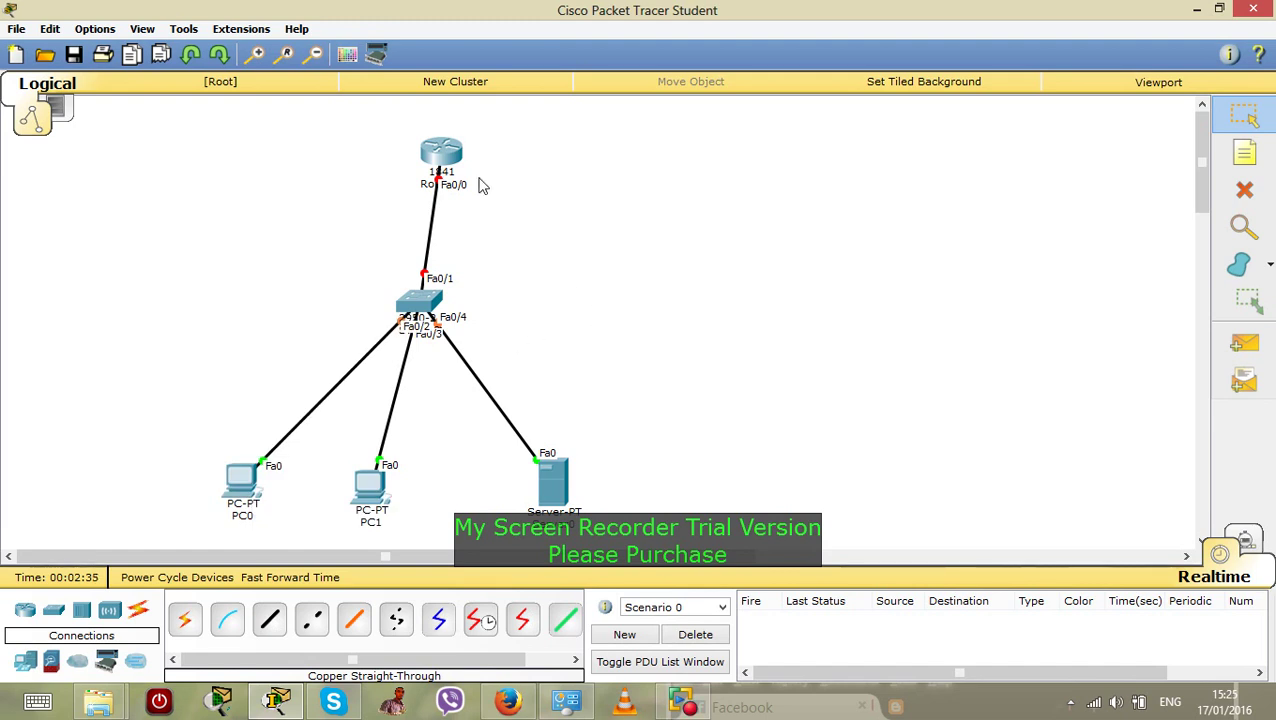
Nudge the router a few pixels up and left to straighten its switch link
drag(441, 158, 434, 156)
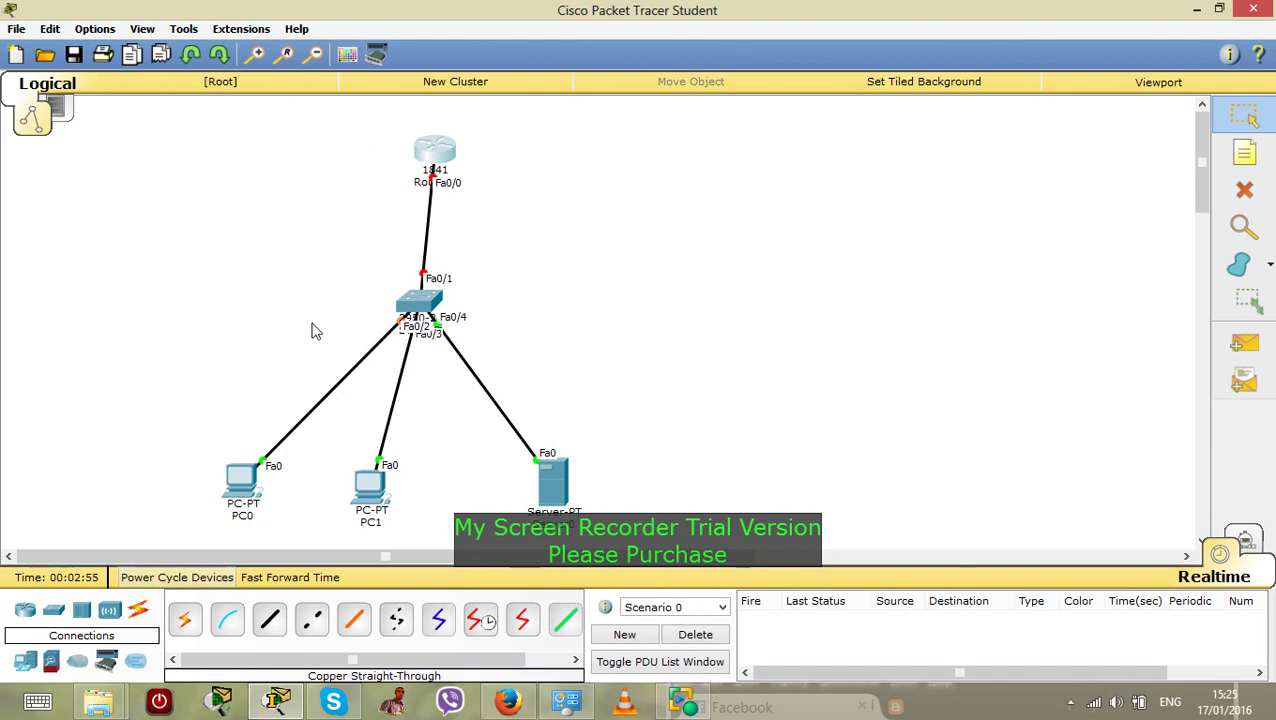
drag(431, 155, 424, 155)
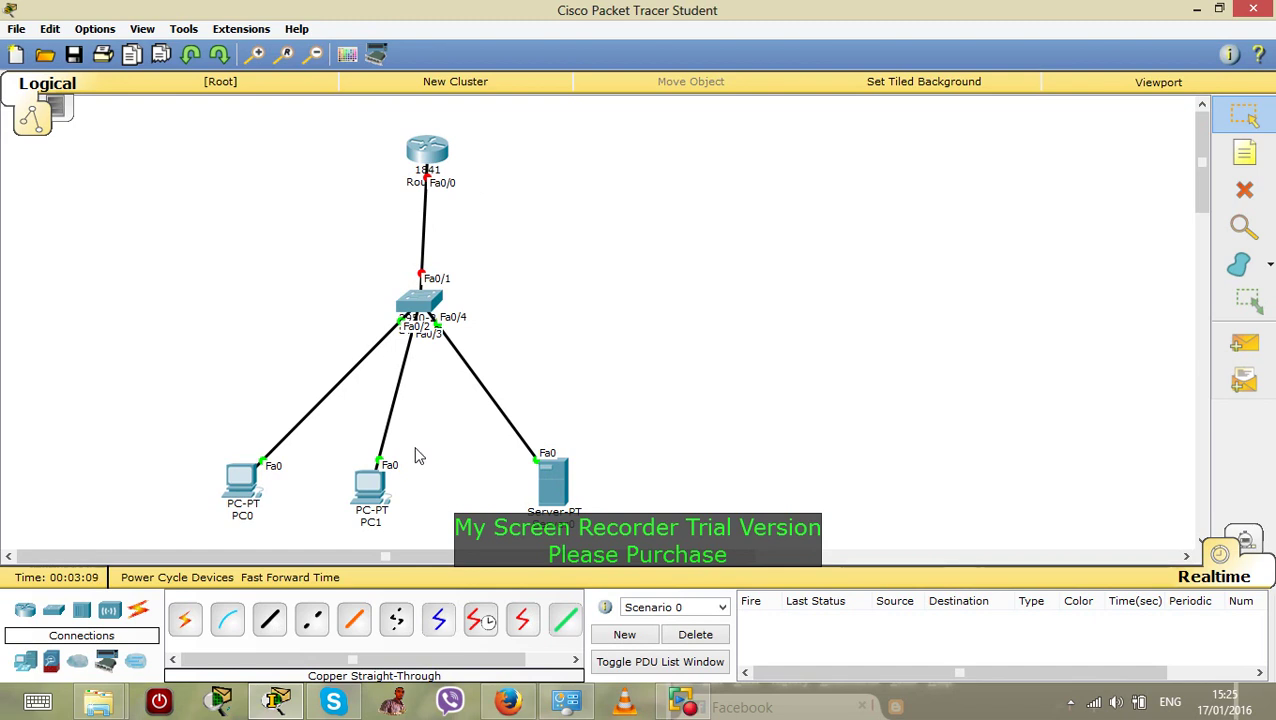
Add note 192.168.20.0/24 beside the router and 172.16.30.0/24 beside the server
click(1248, 152)
click(459, 149)
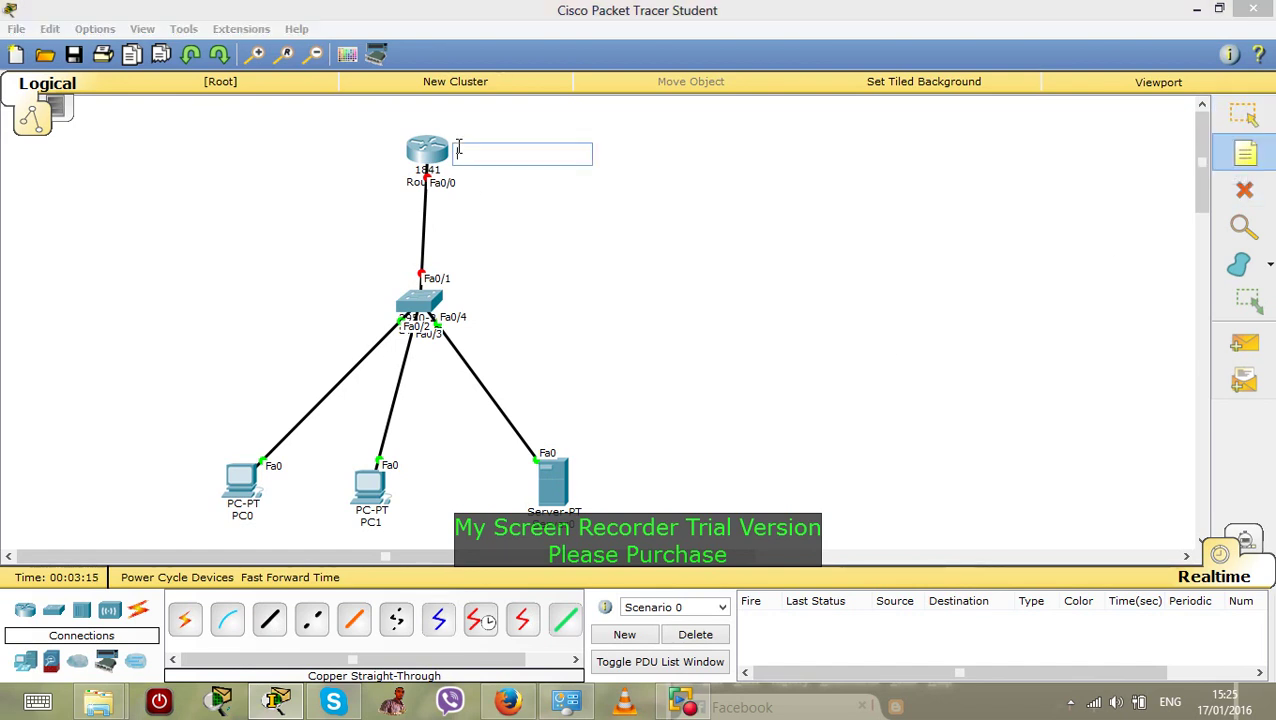
text(1)
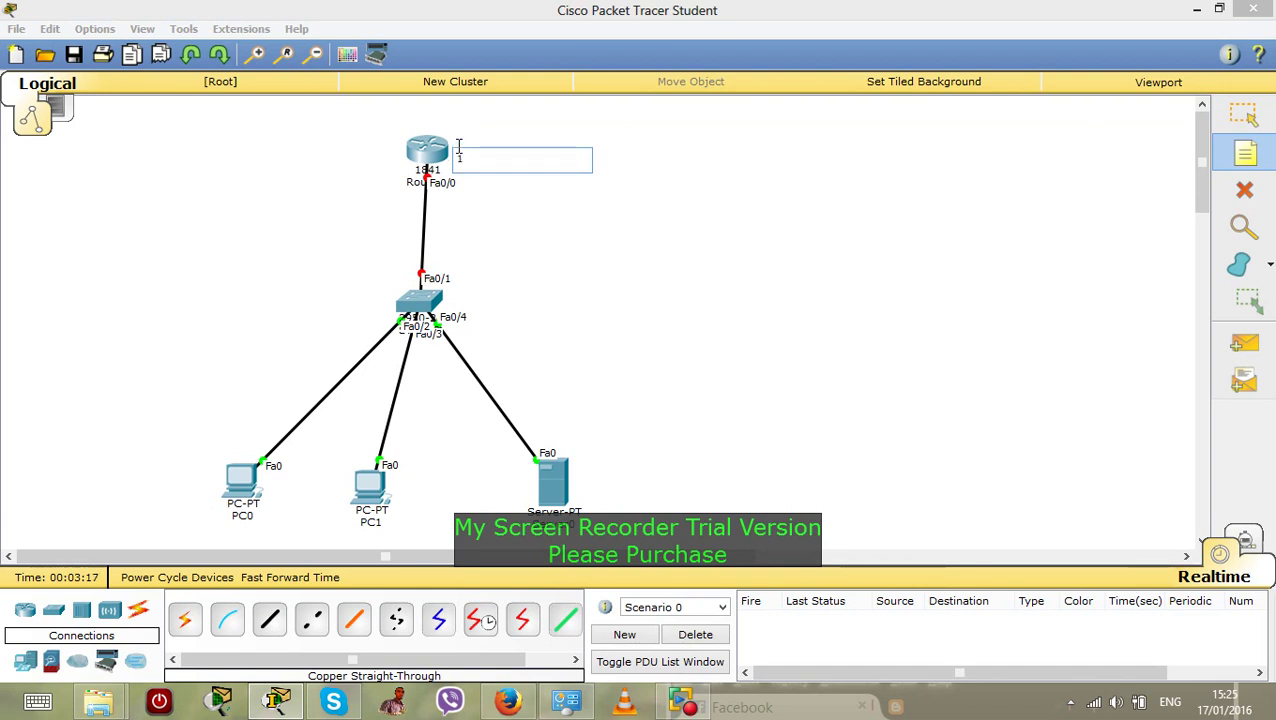
text(92.168.20.0/24)
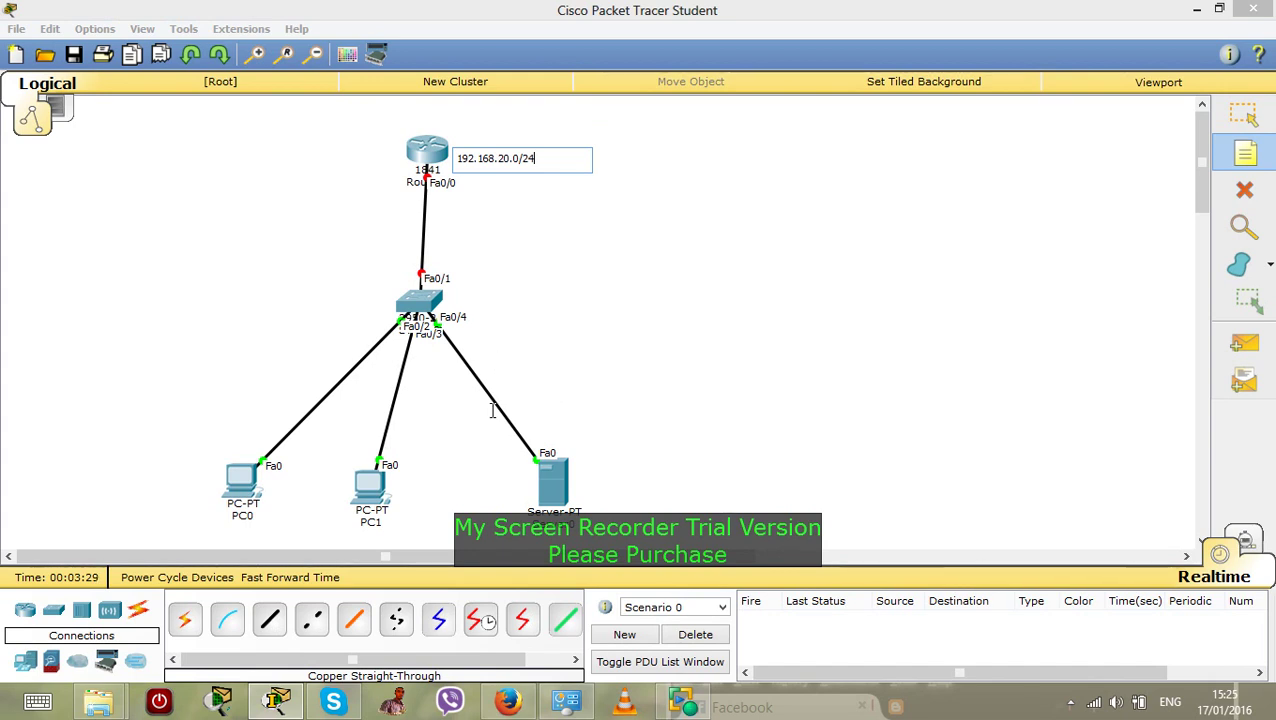
click(583, 469)
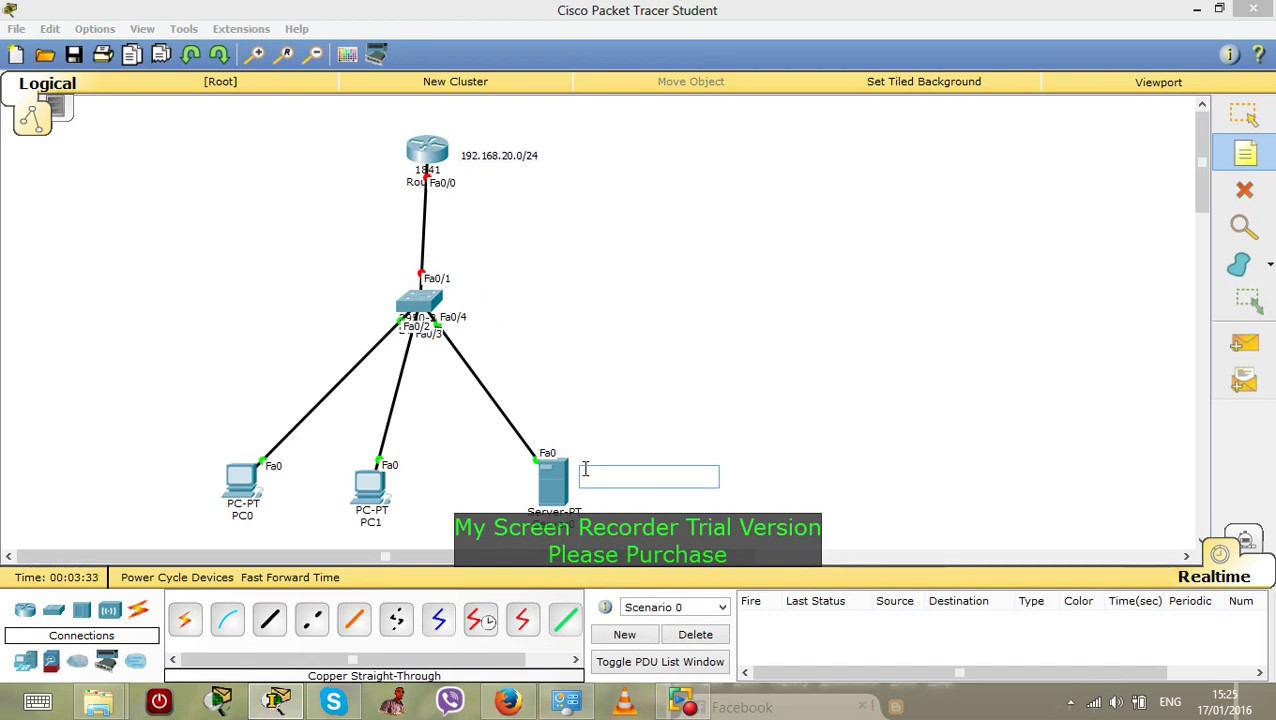
text(172)
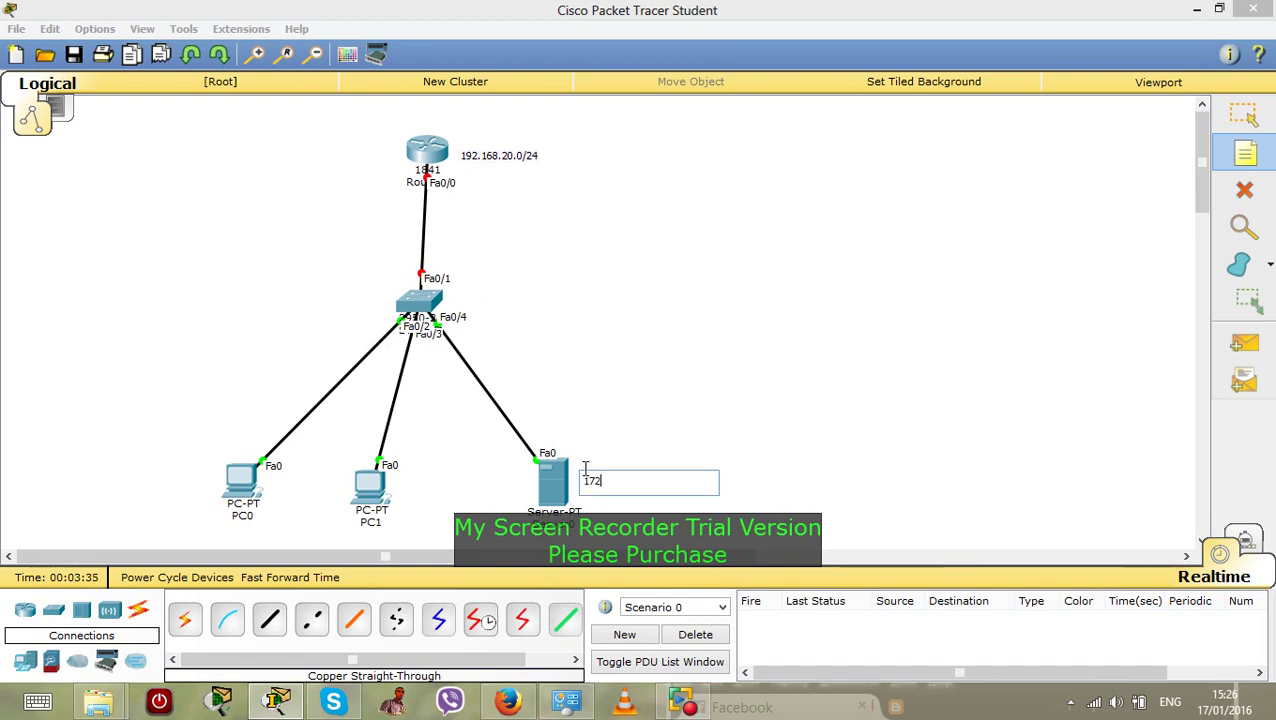
text(.16.30.0/24)
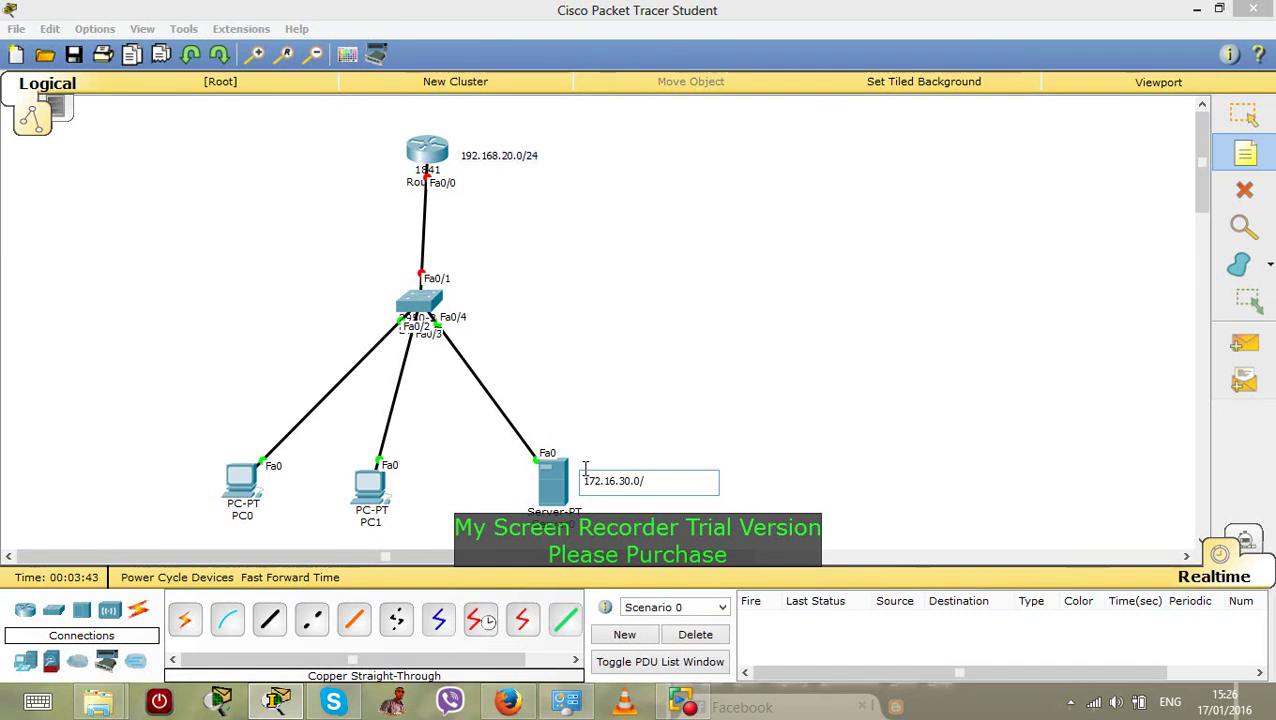
click(407, 480)
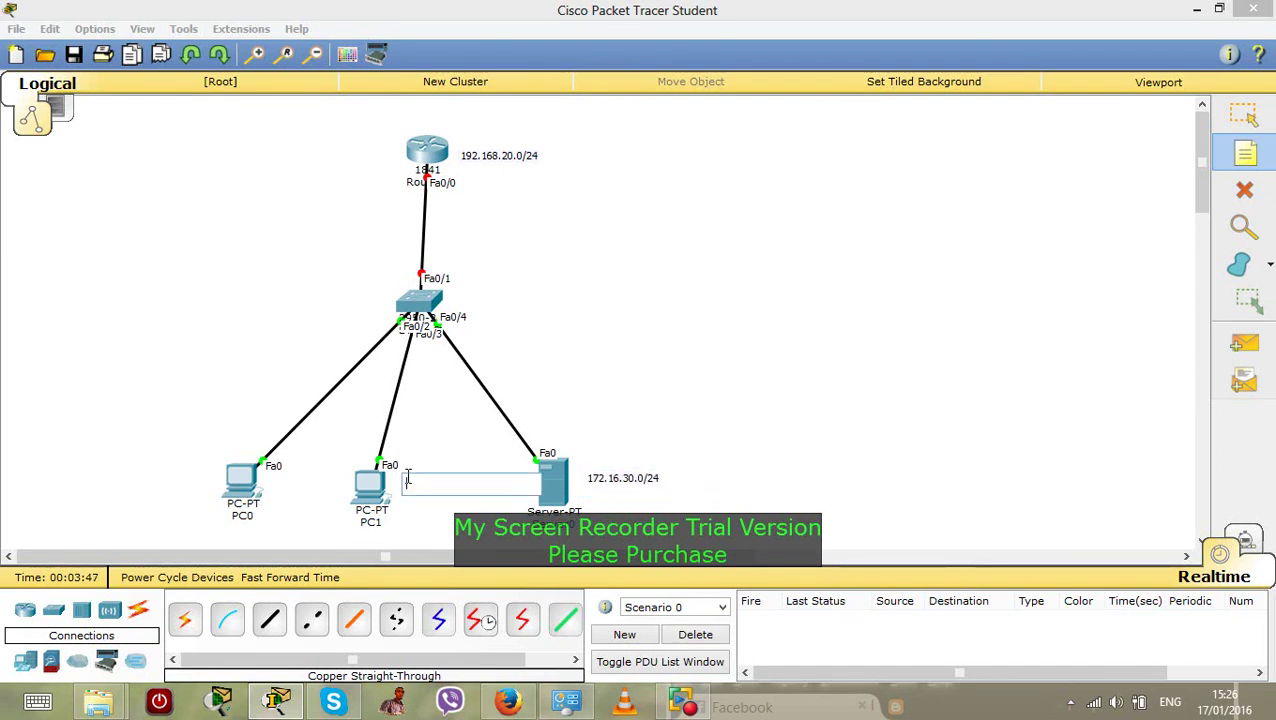
Add note 10.10.10.0/24 beside PC1 and 192.168.40.0/30 beside PC0, discarding the empty note
text(10.)
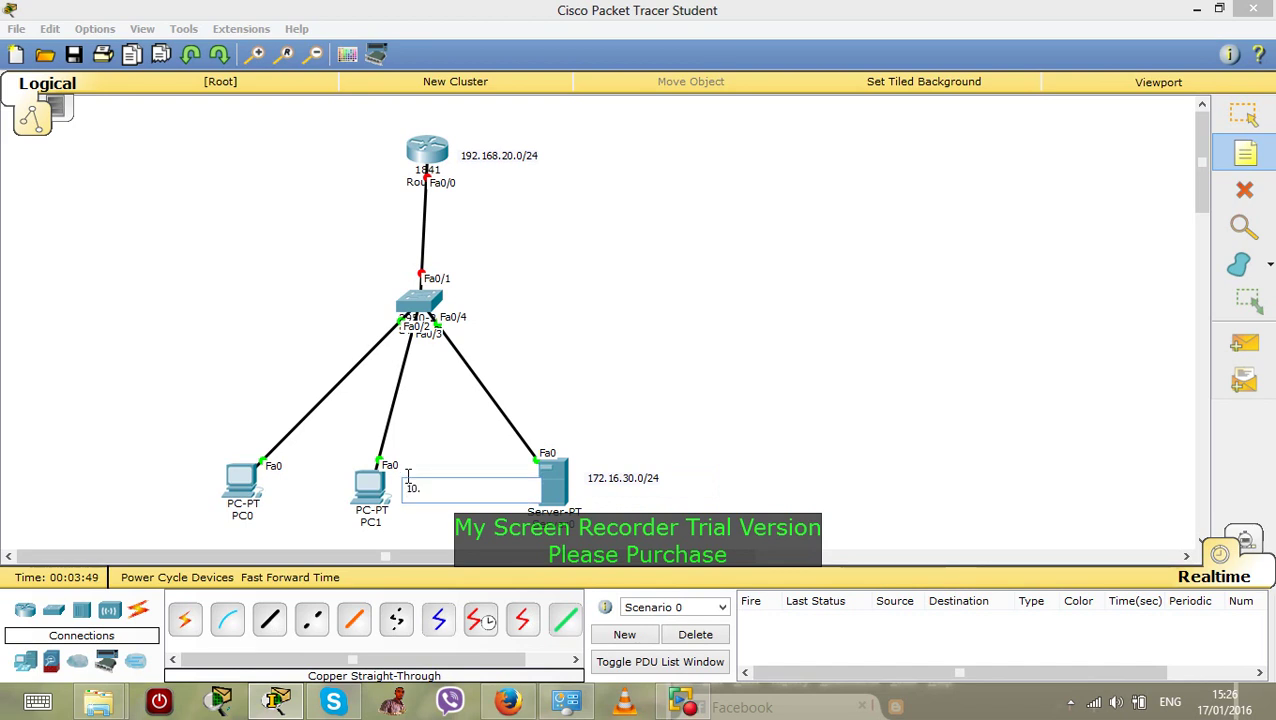
text(10.10..0)
key(BackSpace)
text(/24)
click(194, 421)
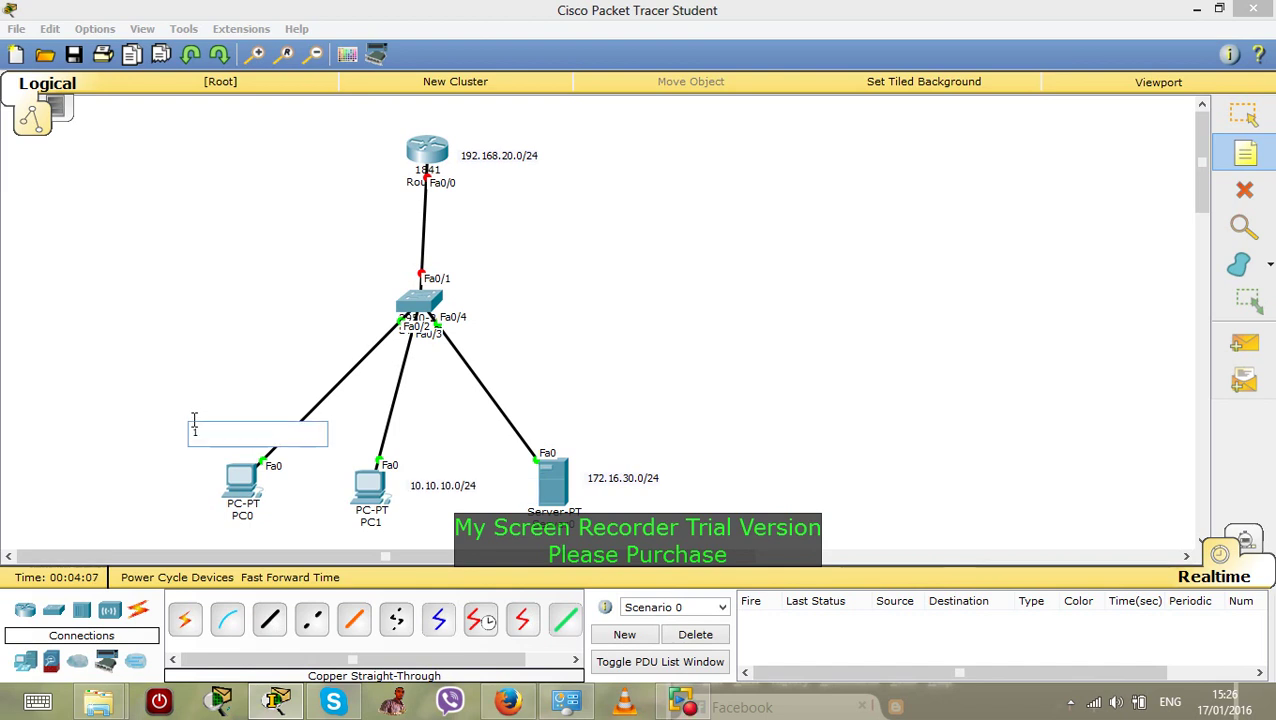
text(192.168.)
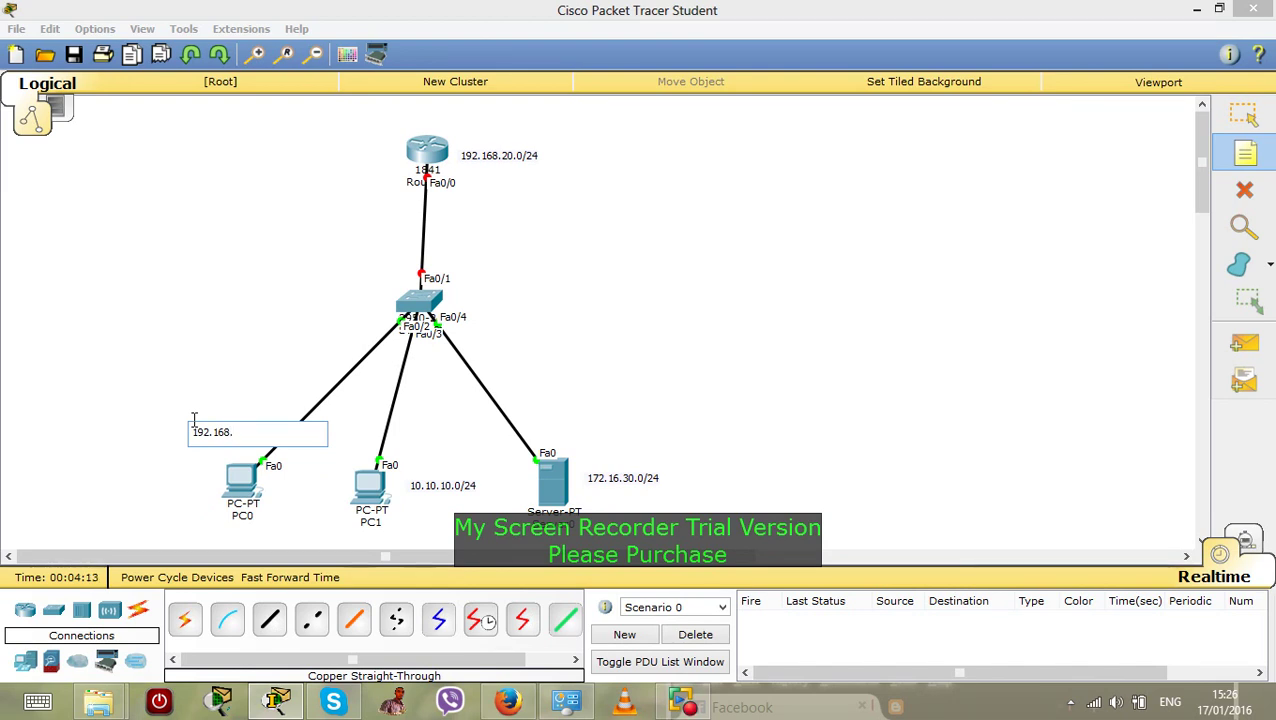
text(40.0/30)
click(244, 328)
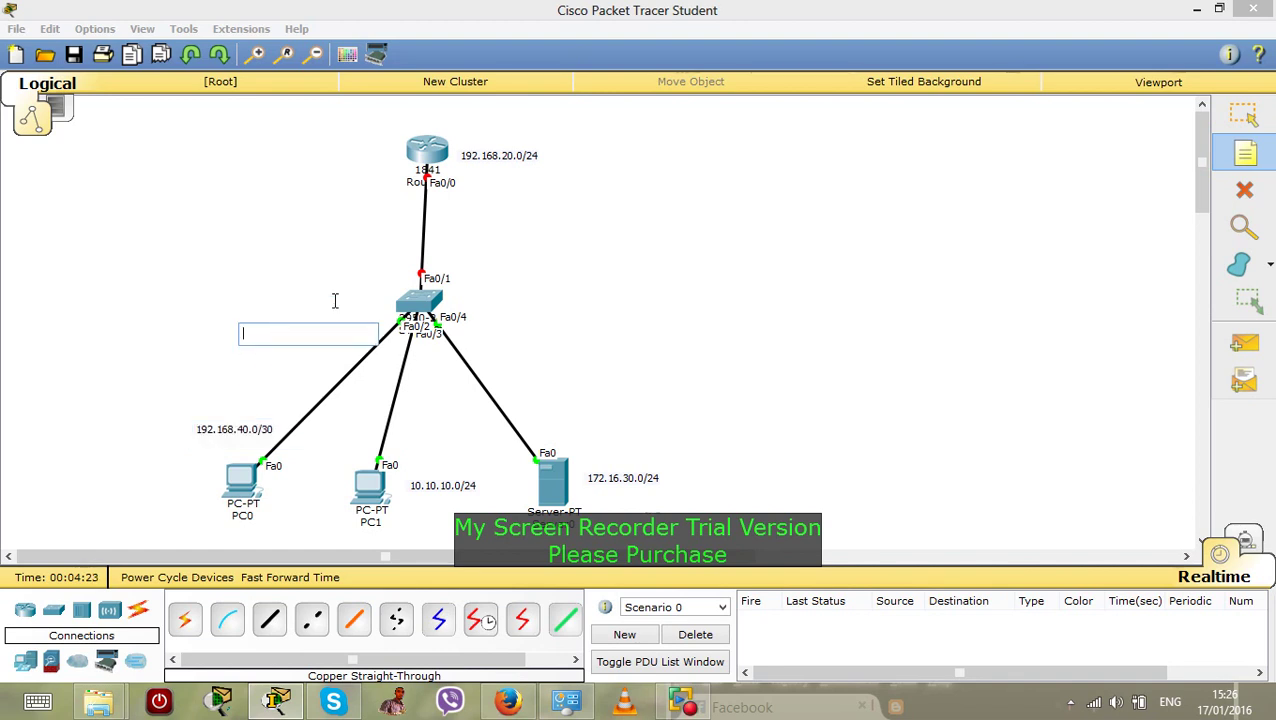
click(1245, 153)
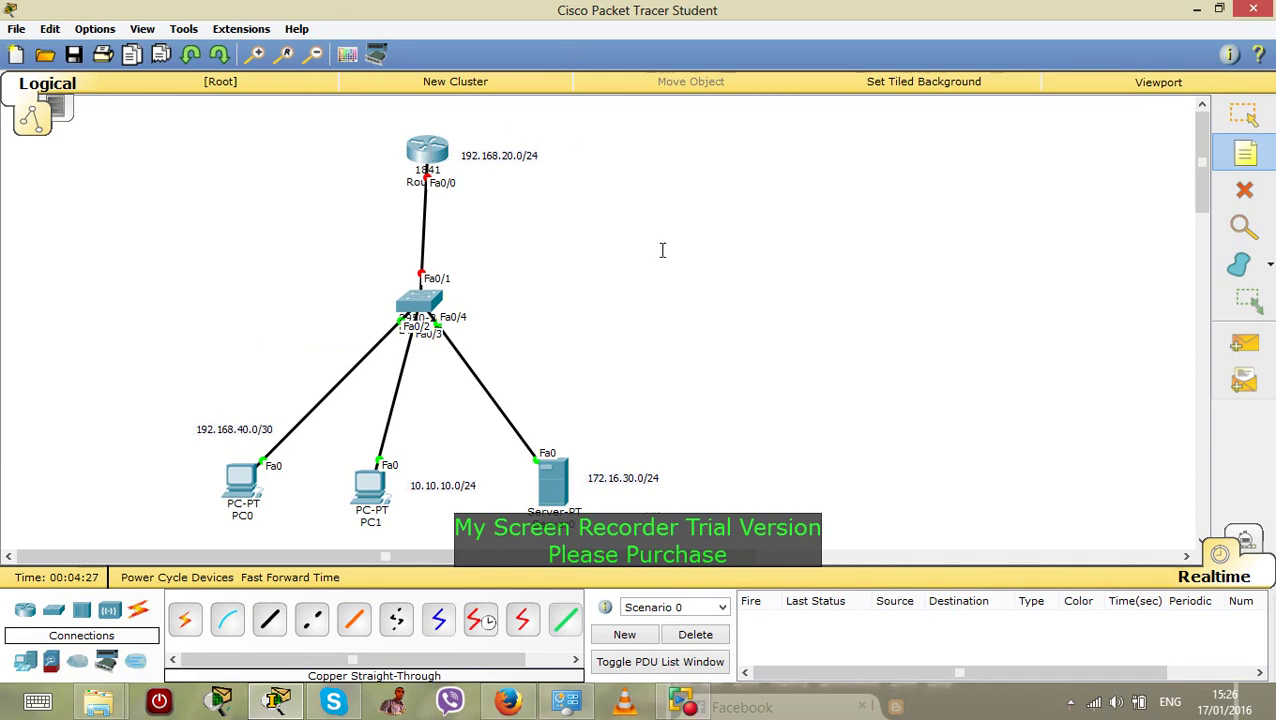
Open Router0's CLI and enter privileged and global configuration mode
click(1243, 113)
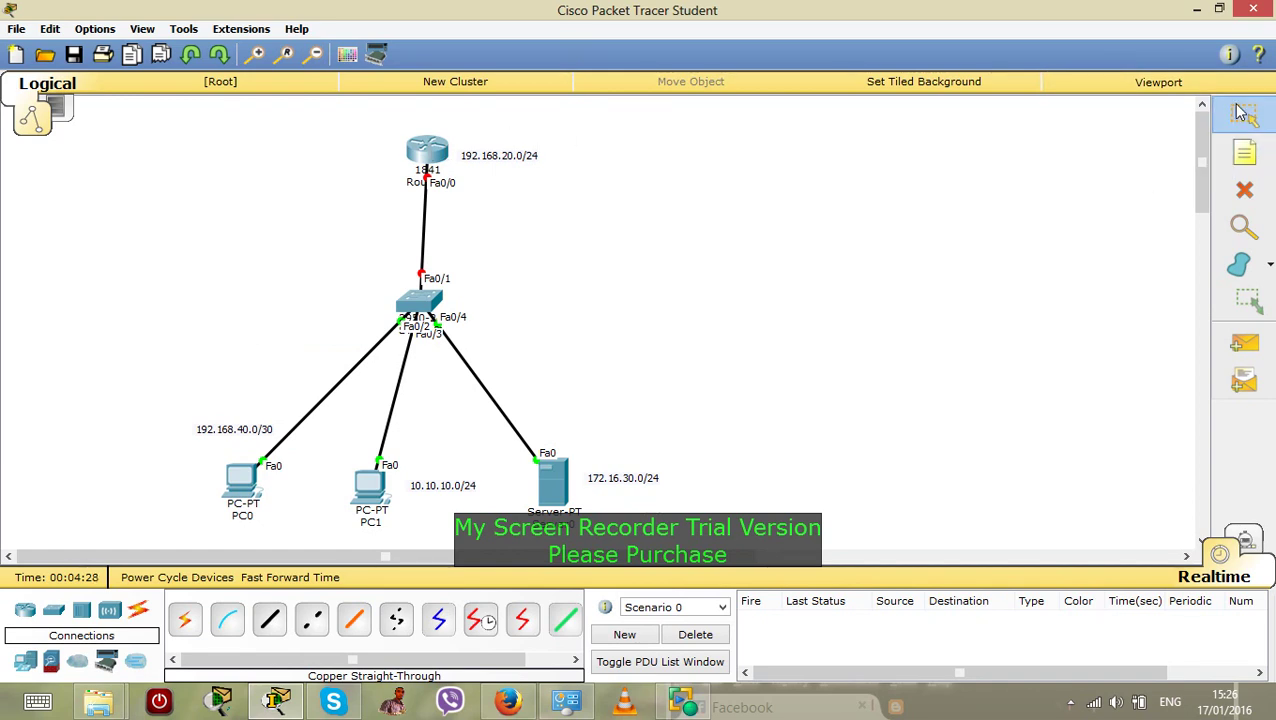
click(421, 152)
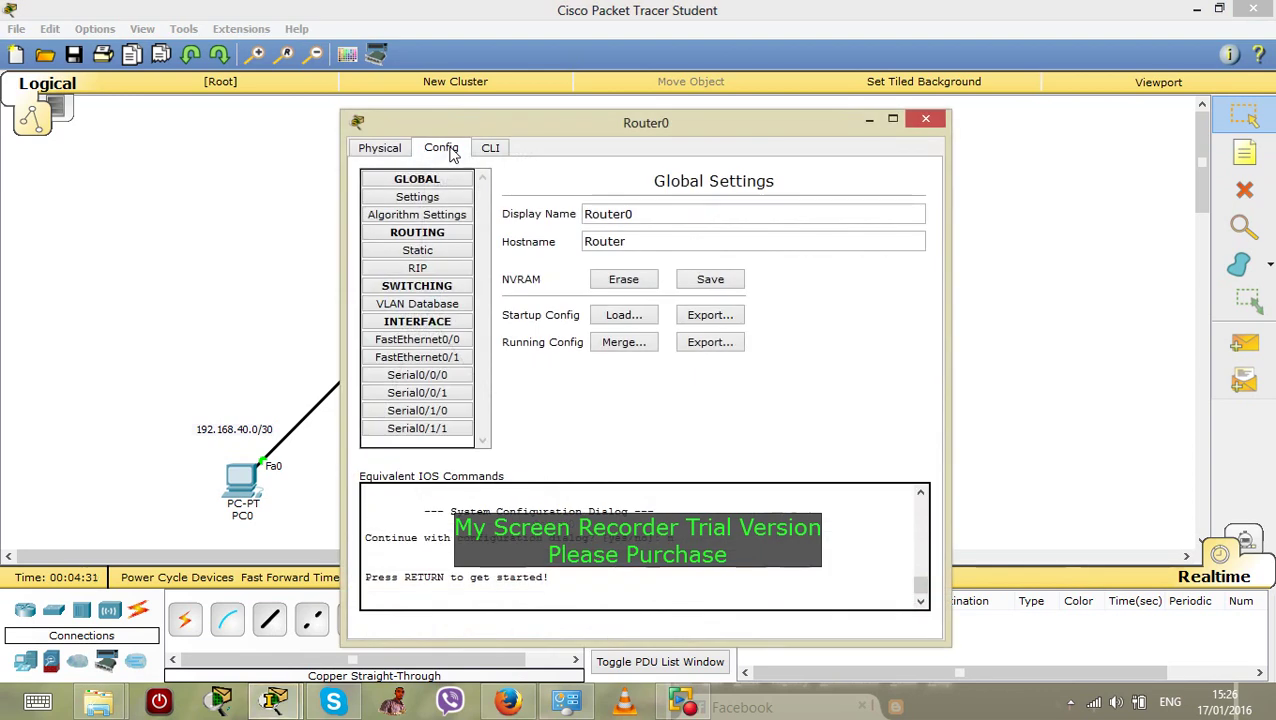
click(378, 151)
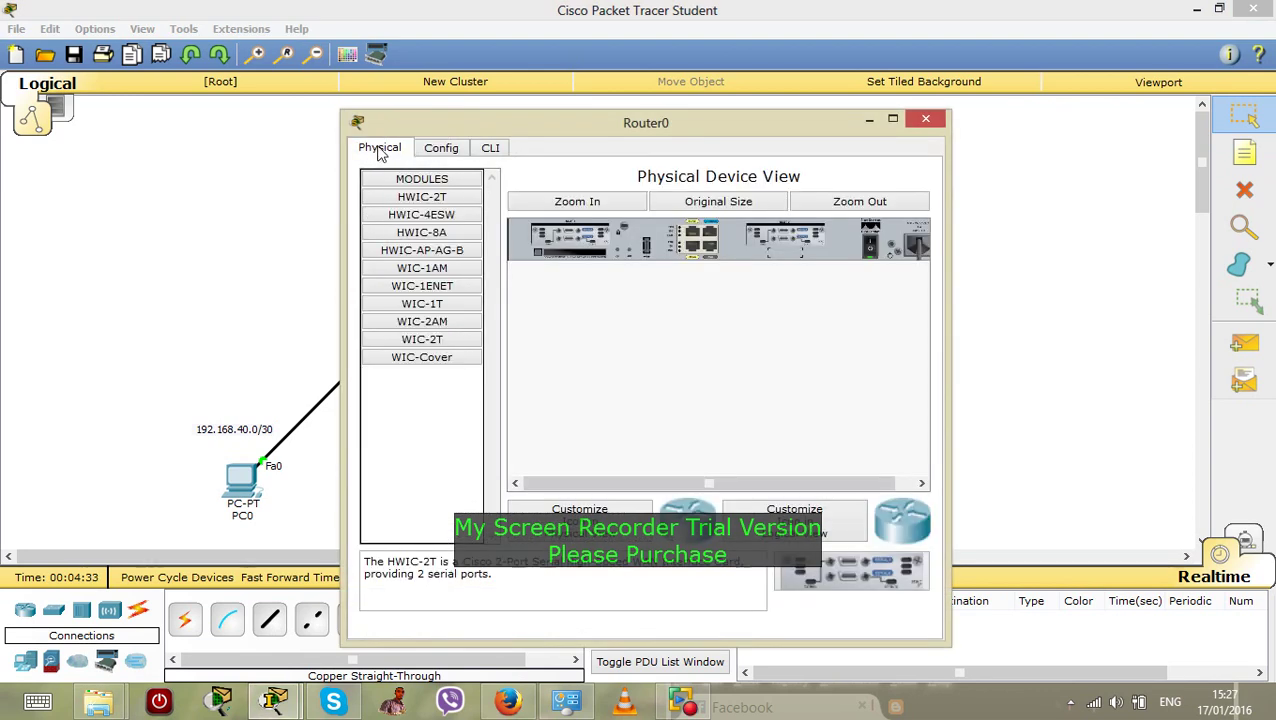
click(489, 150)
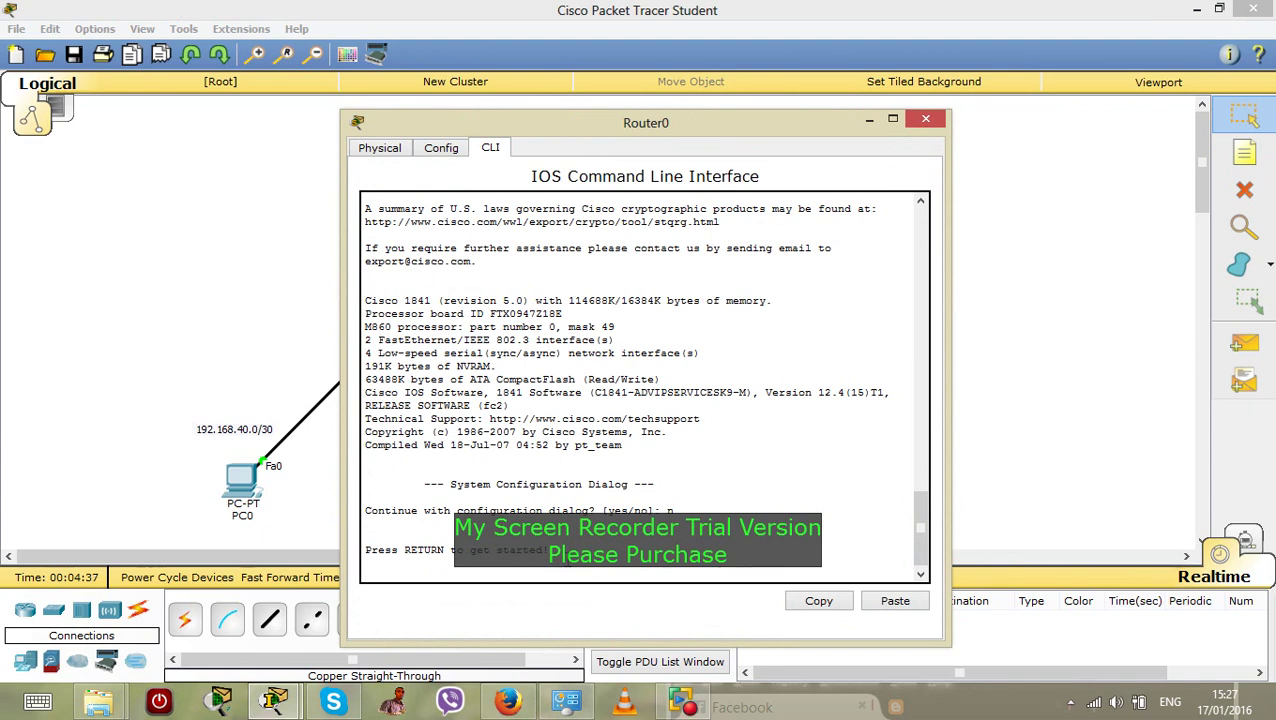
key(Return)
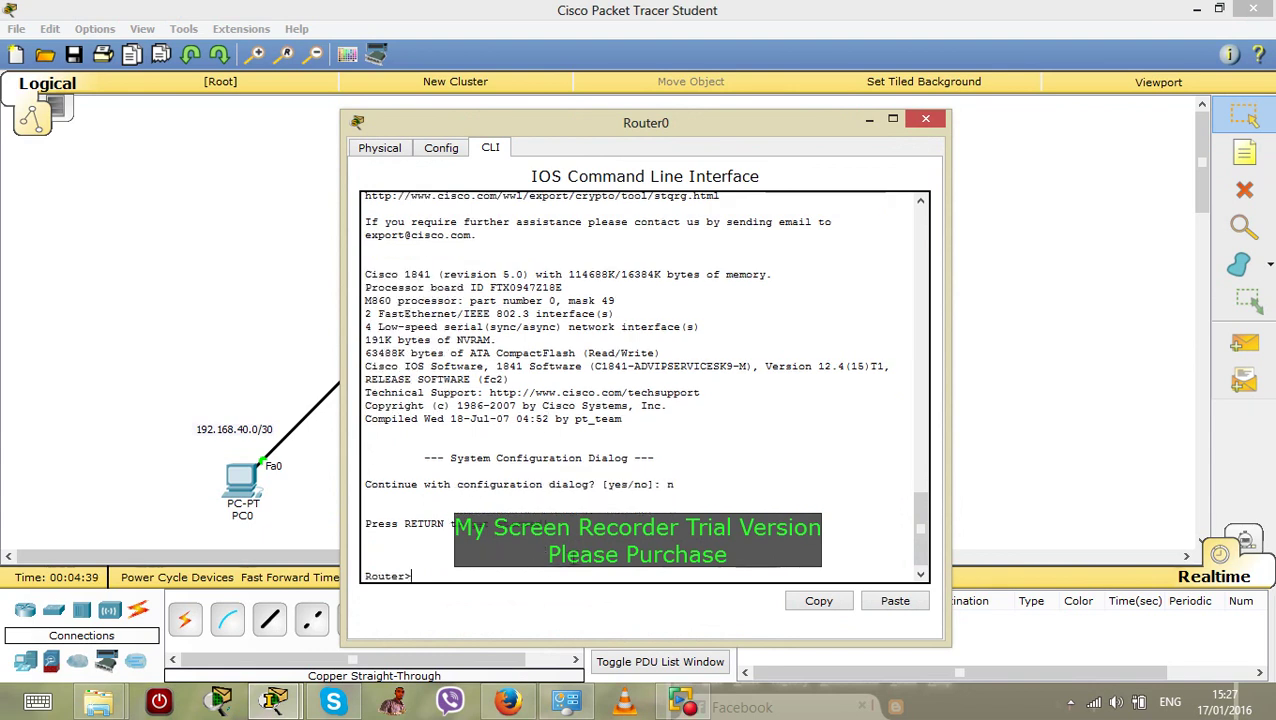
text(en)
key(Return)
text(con)
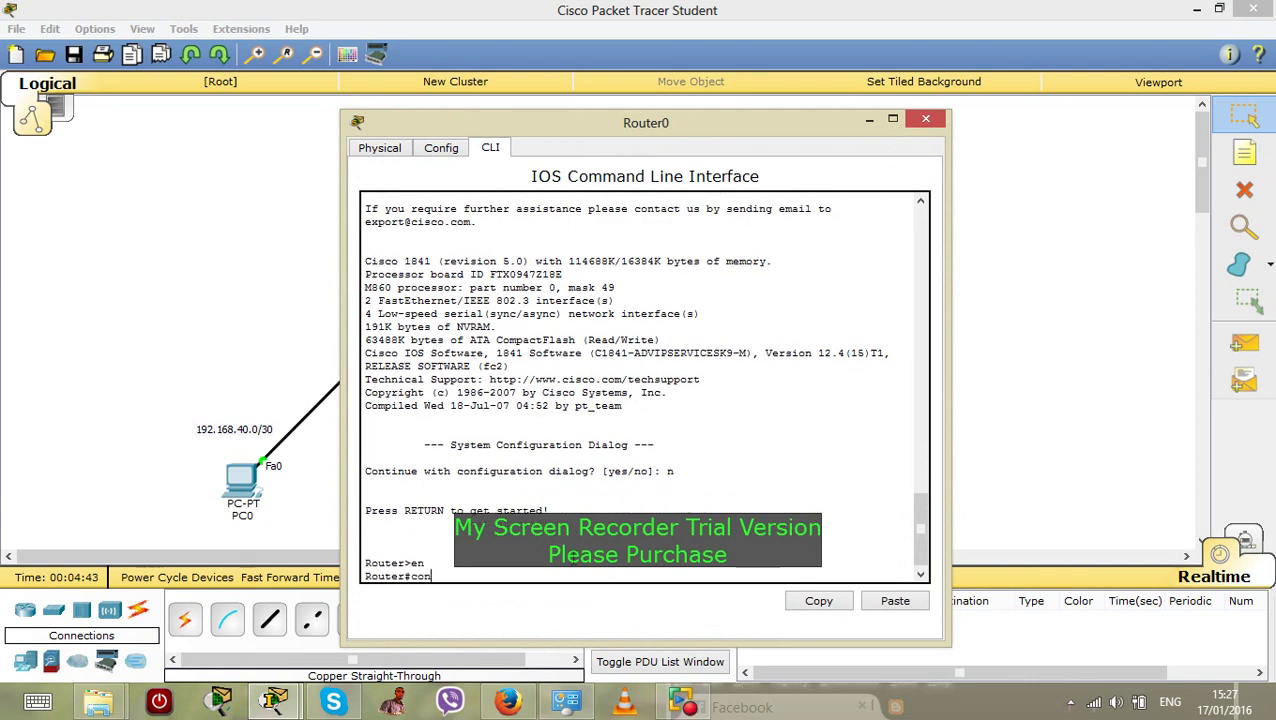
text(fig t)
key(Return)
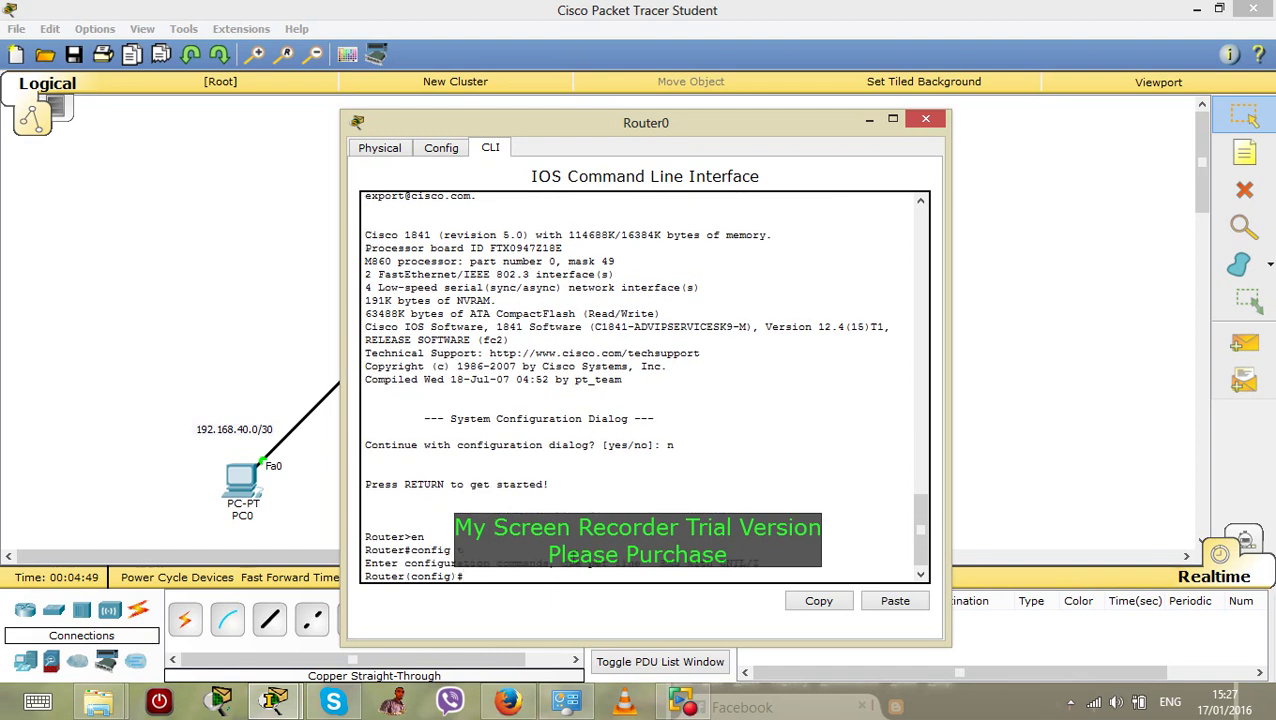
Set hostname R1 and configure an enable password and an enable secret
text(hostname R1)
key(Return)
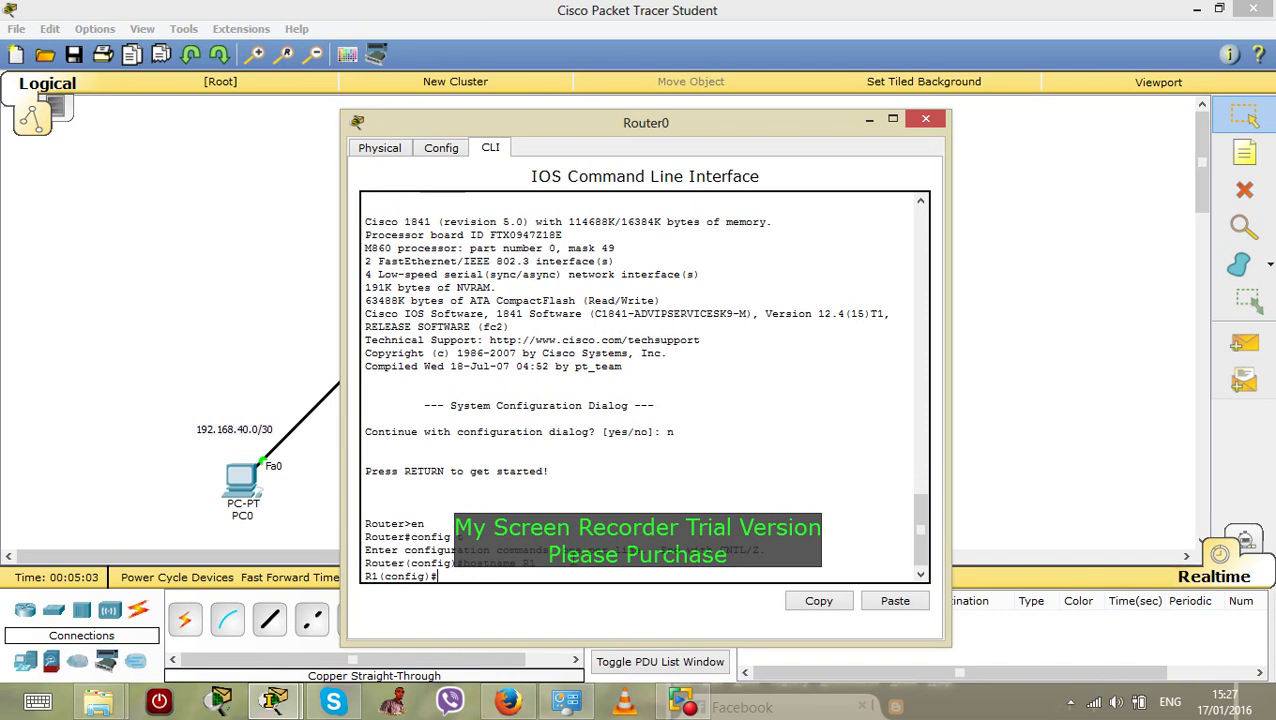
text(enable password )
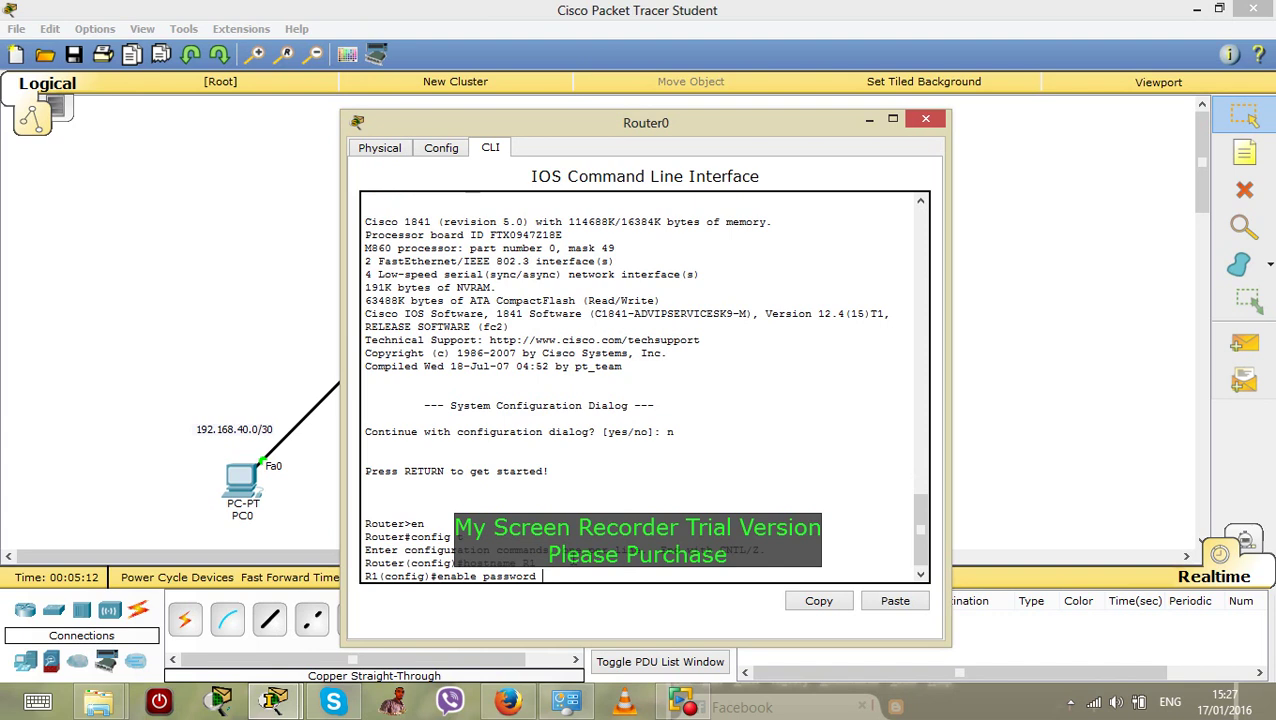
text(cisco)
key(Return)
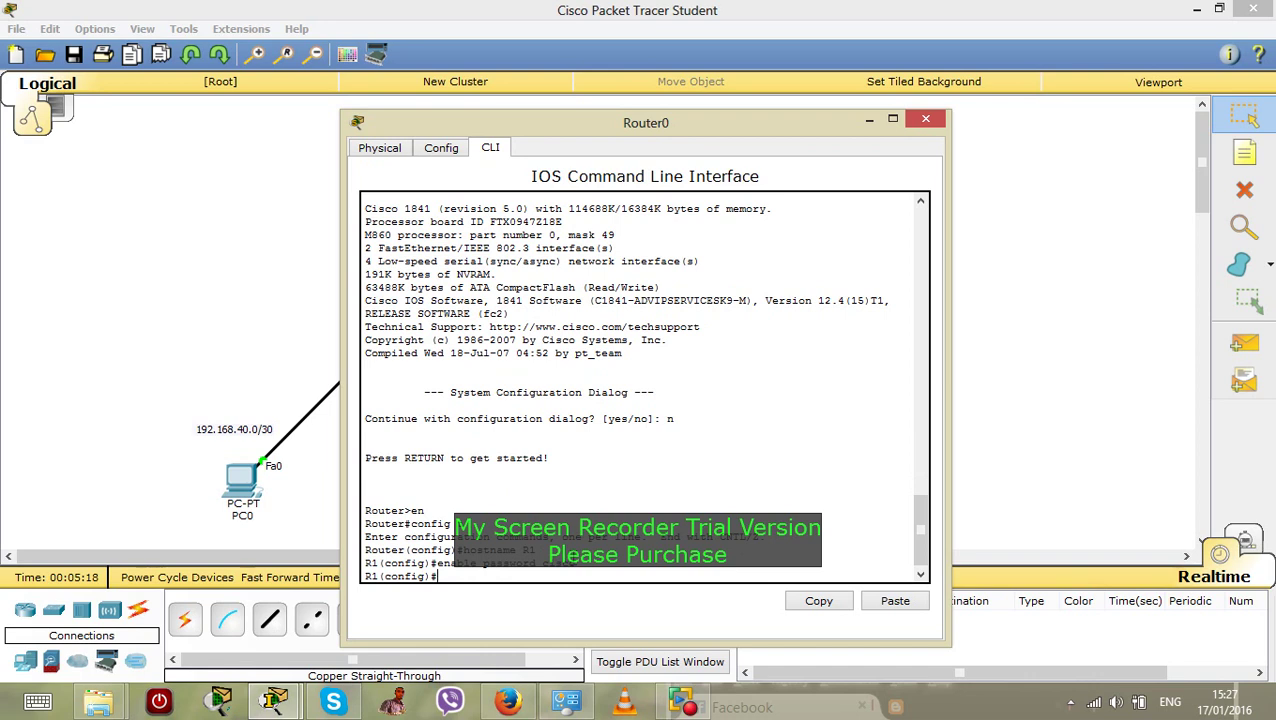
text(enable secrec)
key(BackSpace)
text(t class)
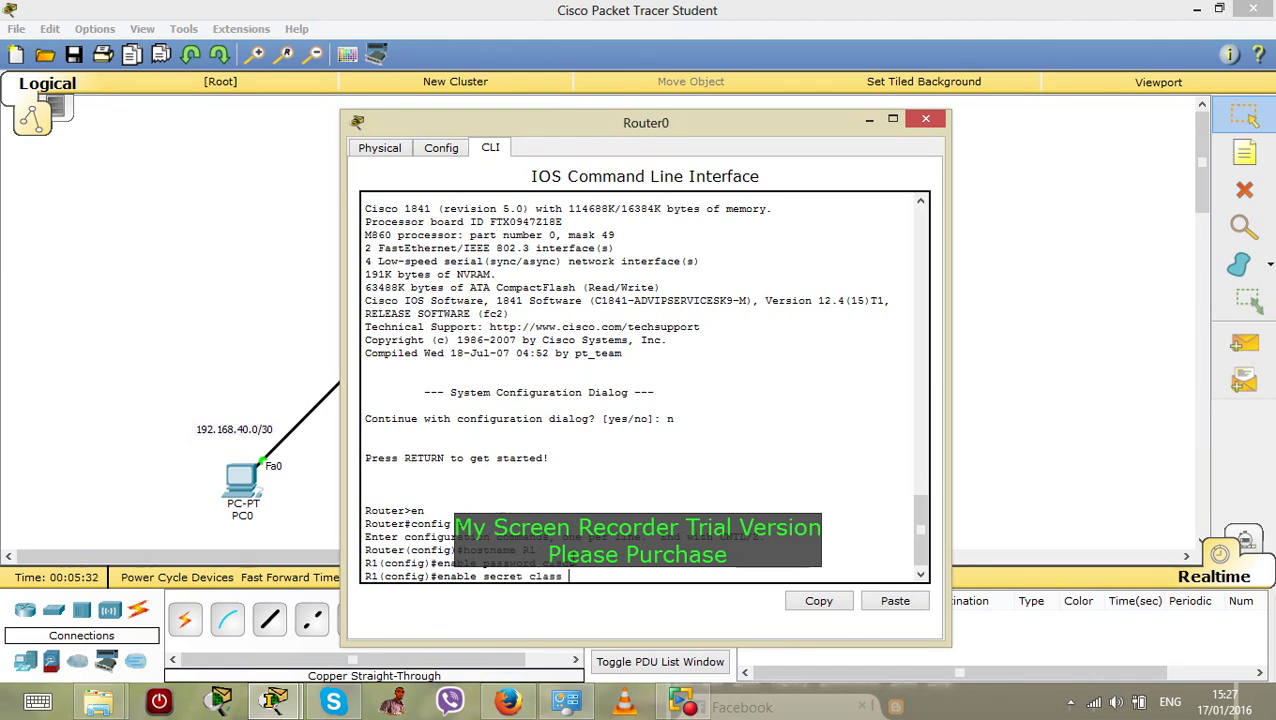
key(Return)
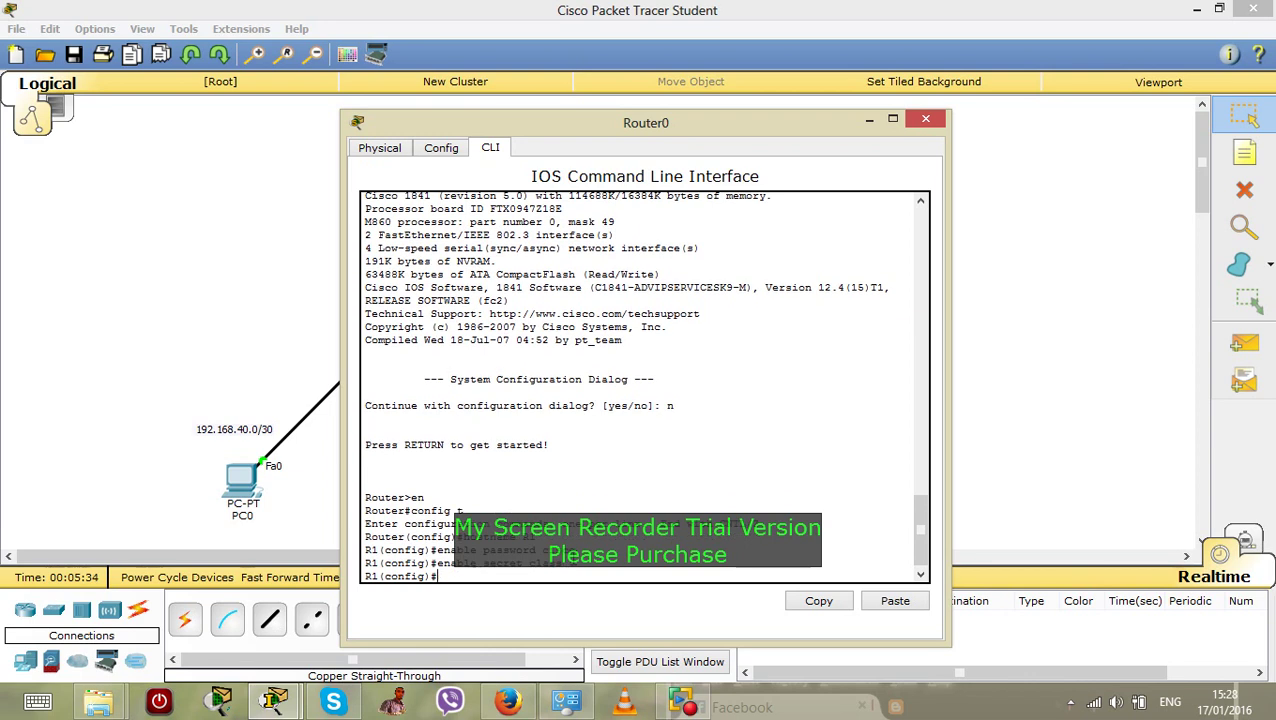
text(line console 0)
Give console line 0 a password and require login on it
key(Return)
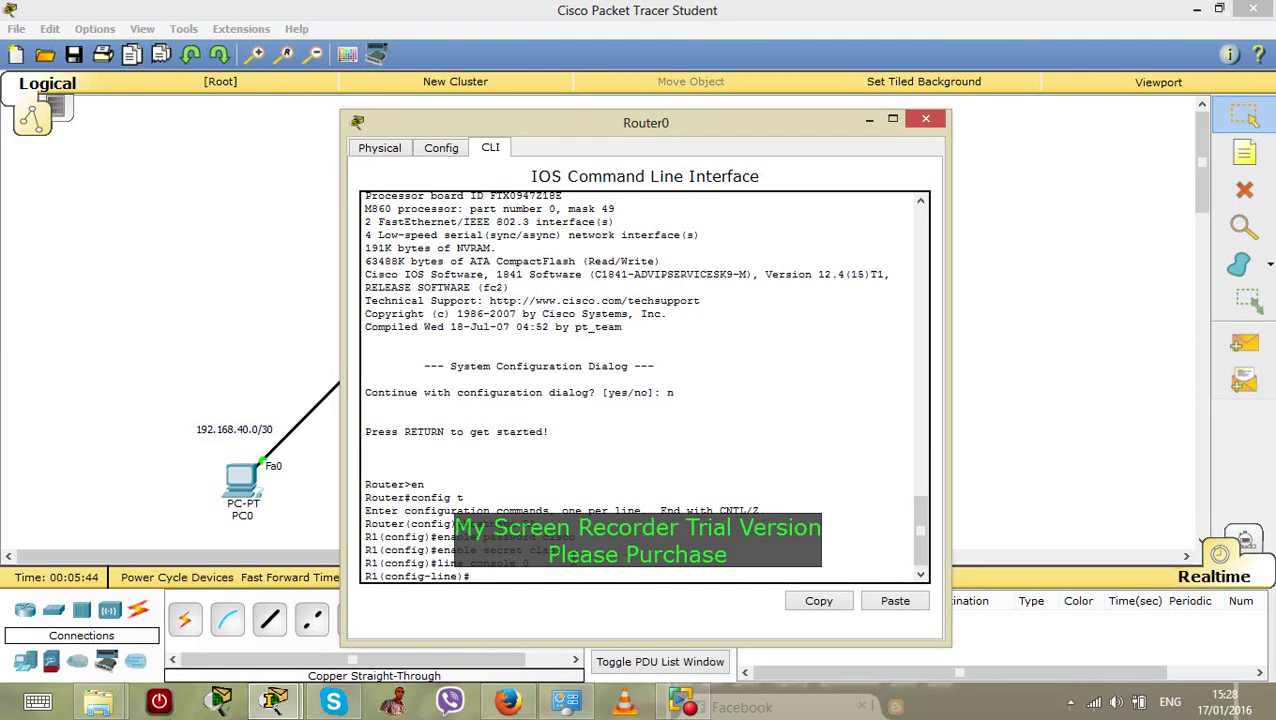
text(password cisco)
key(Return)
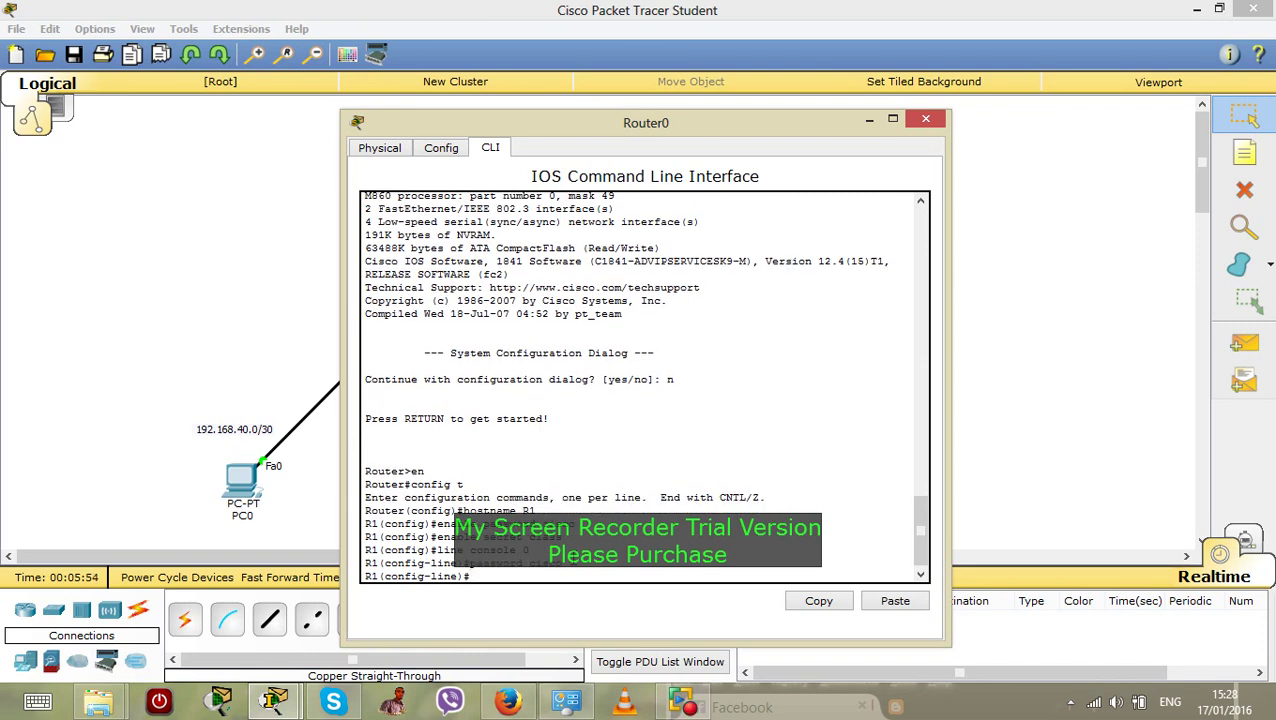
text(loing)
key(Return)
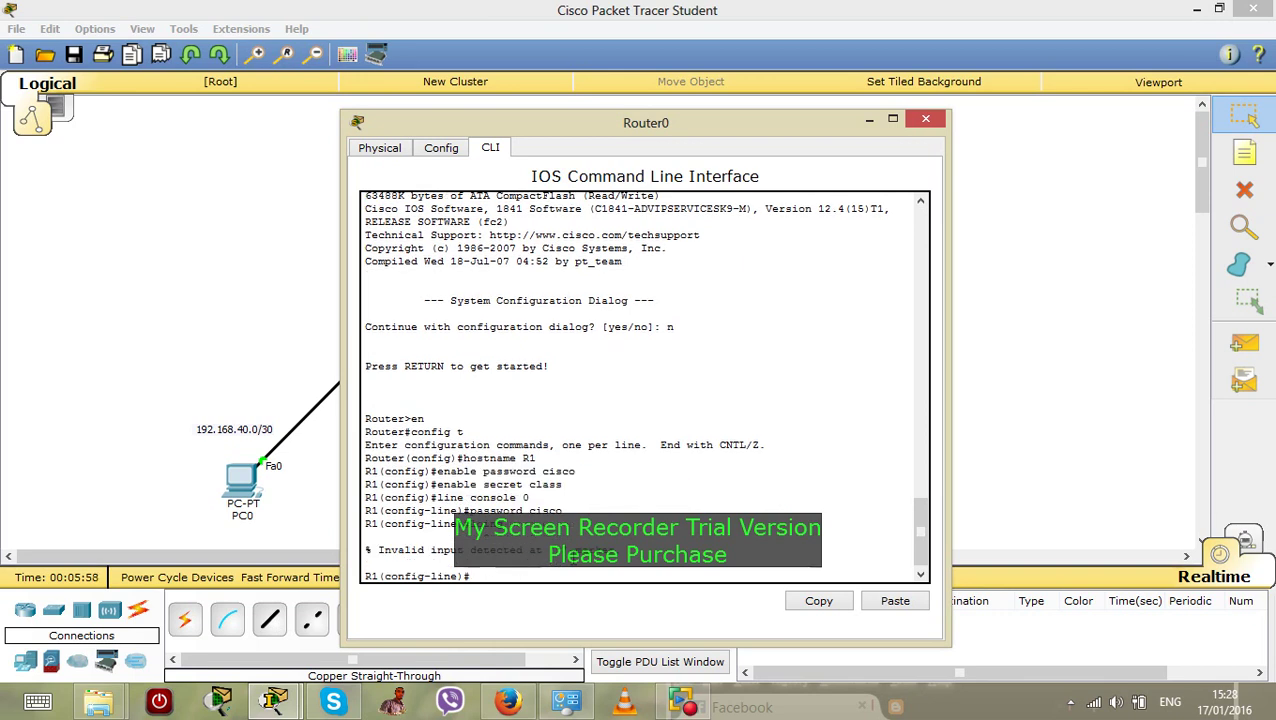
text(loing)
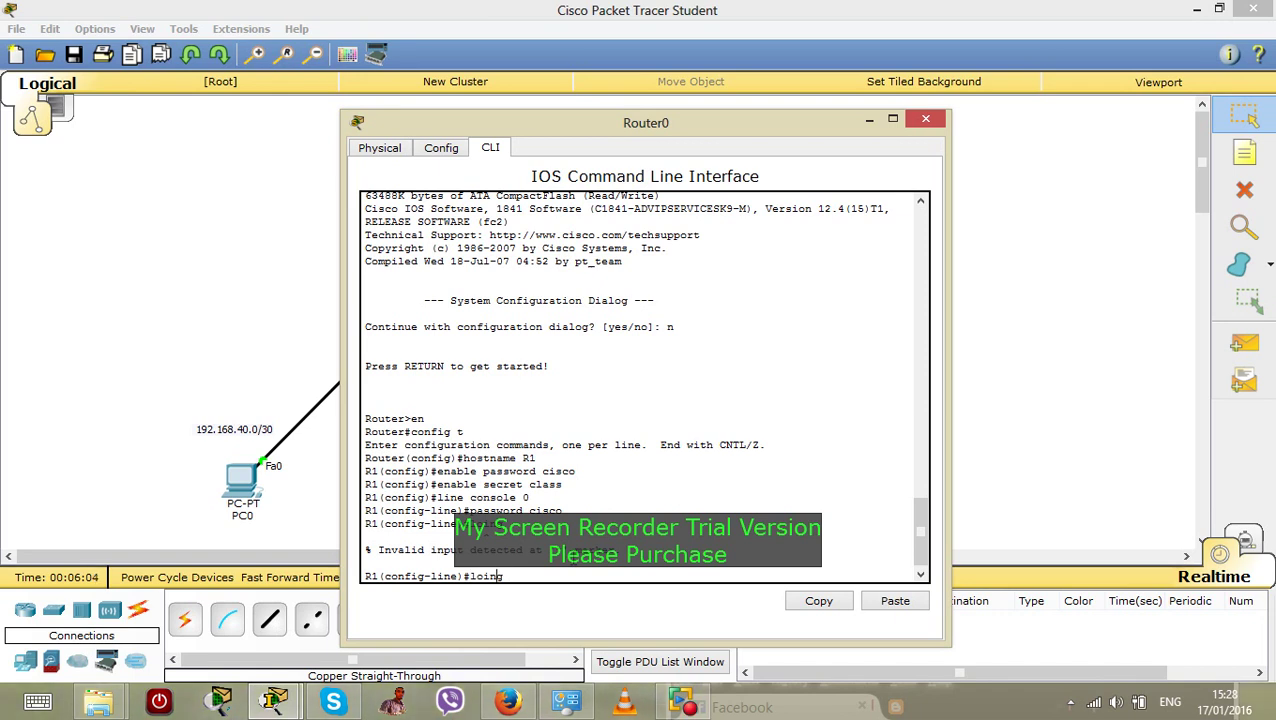
key(BackSpace)
key(BackSpace)
key(BackSpace)
text(gin)
key(Return)
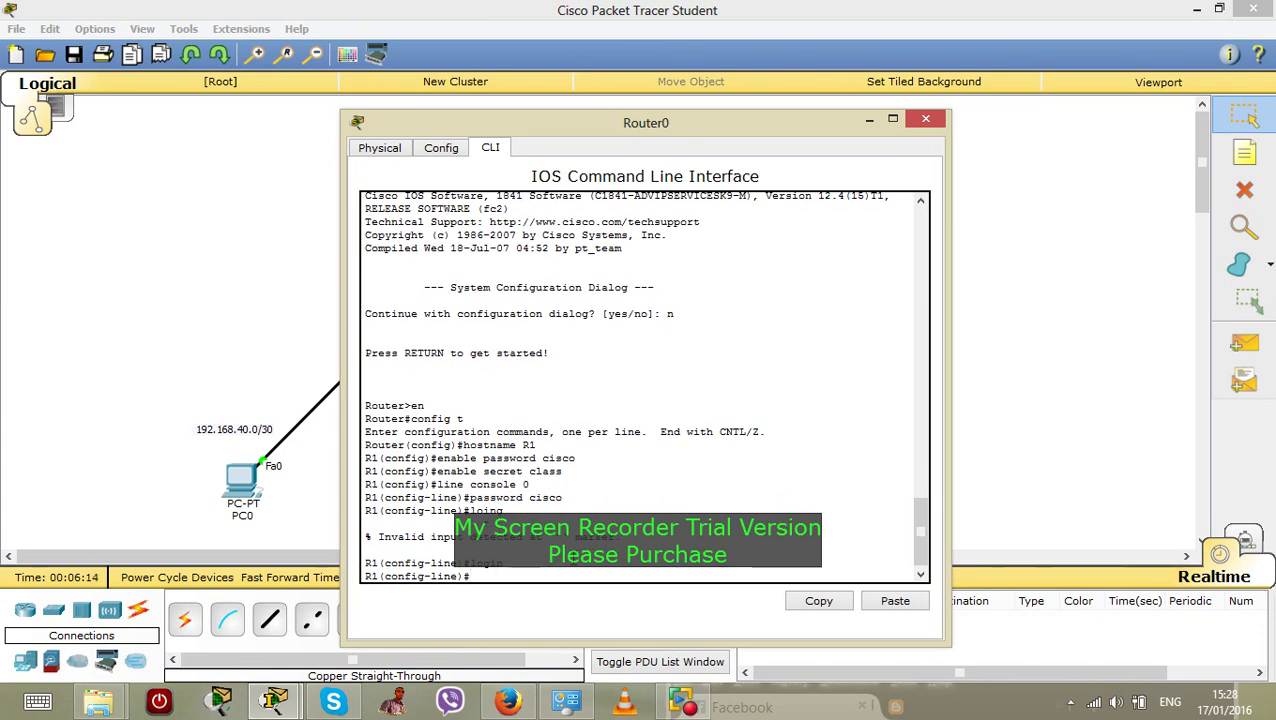
Give vty lines 0 4 a password and require login on them
text(line vty 0 4)
key(Return)
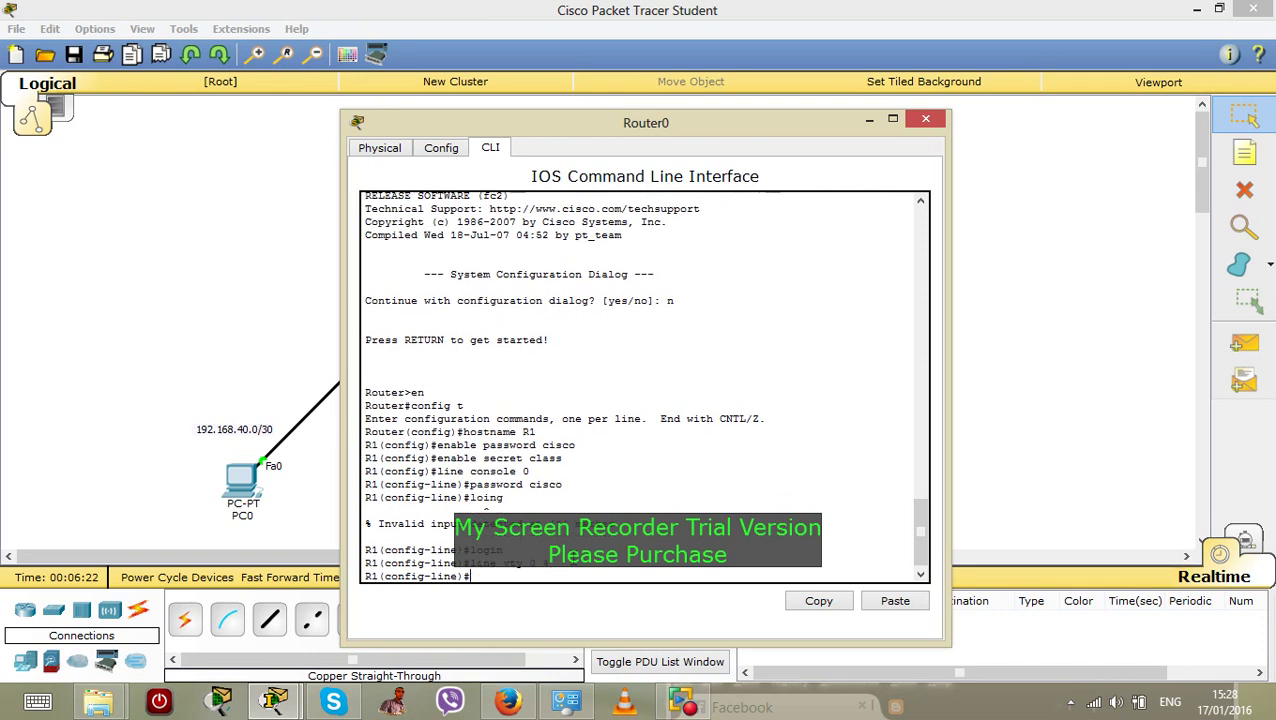
text(password)
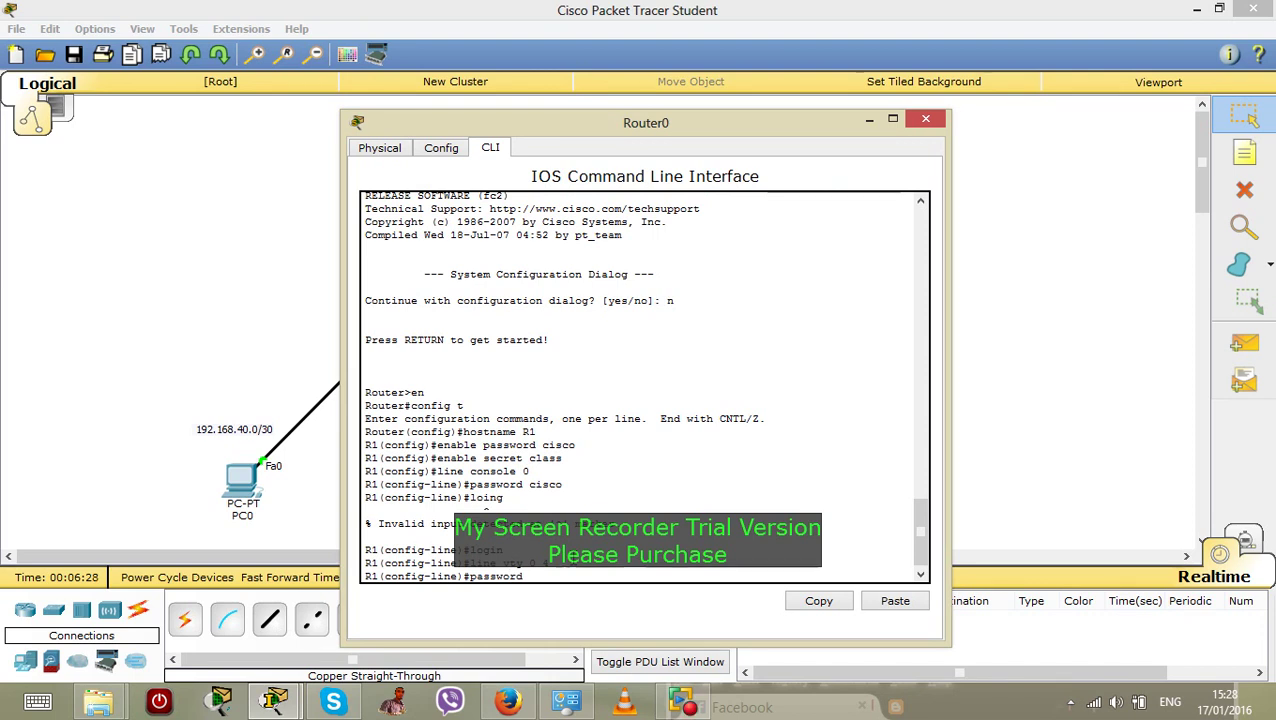
text( cisco)
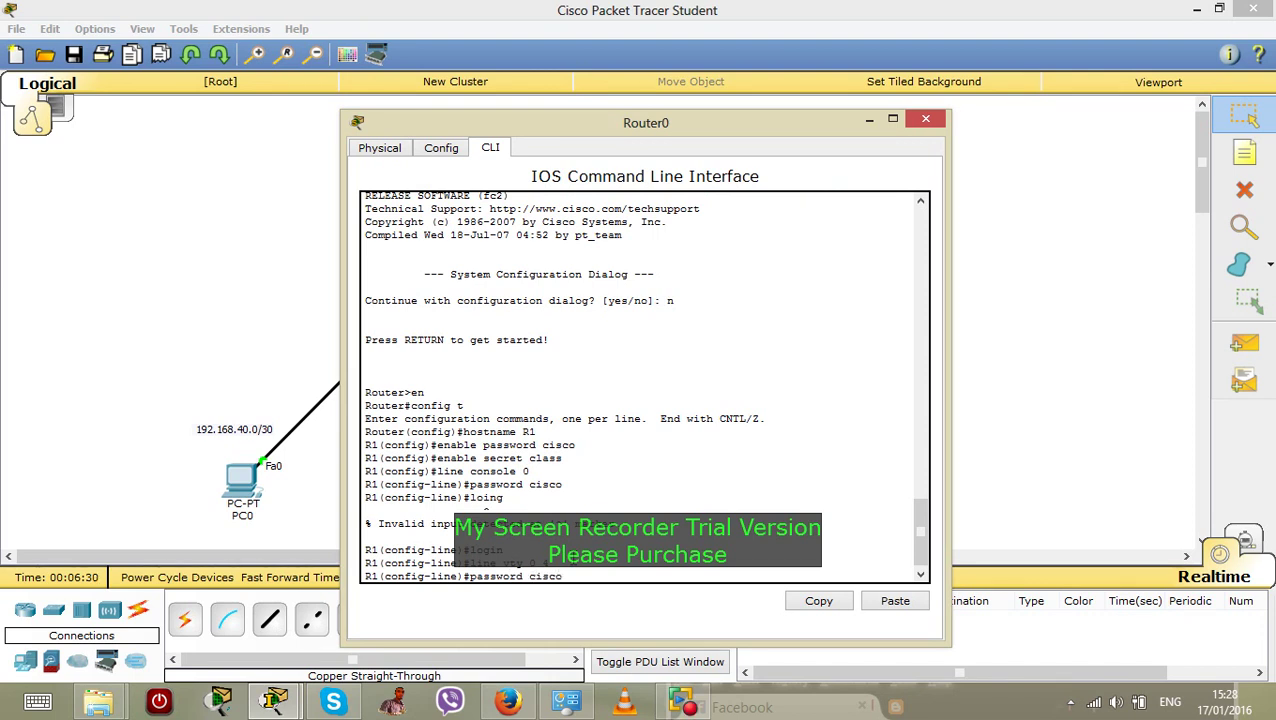
key(Return)
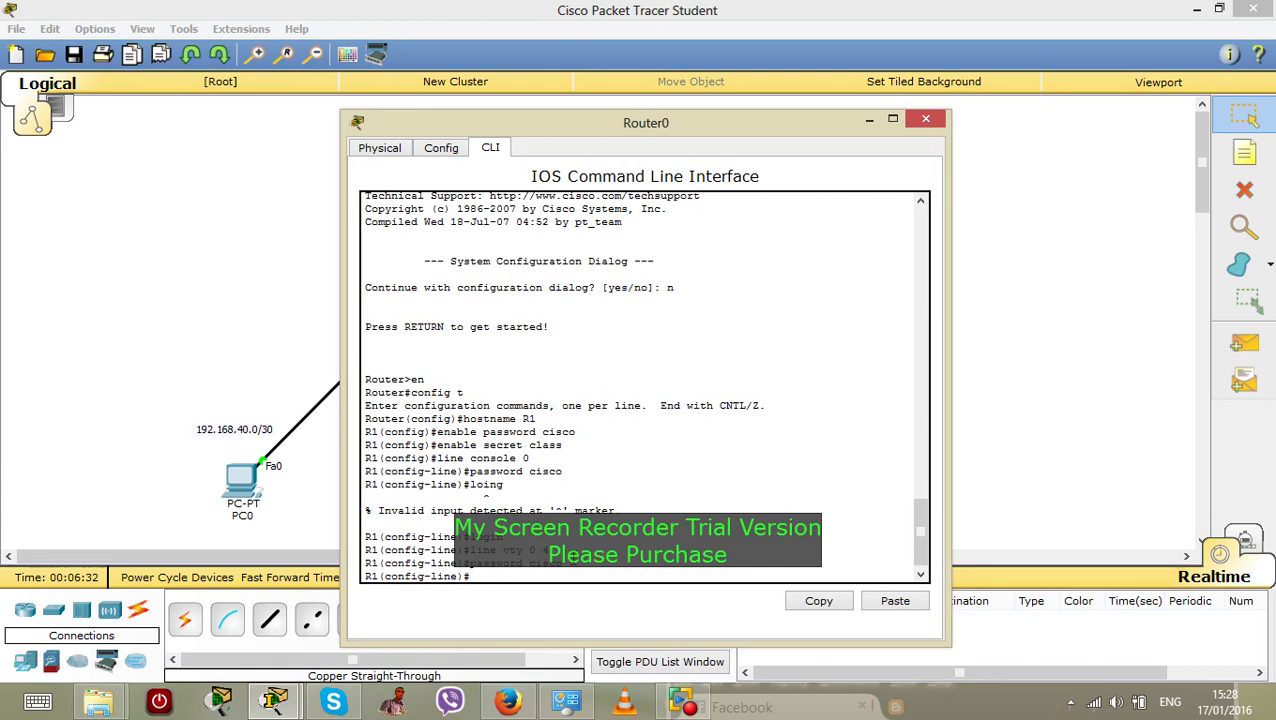
text(lgin)
key(Return)
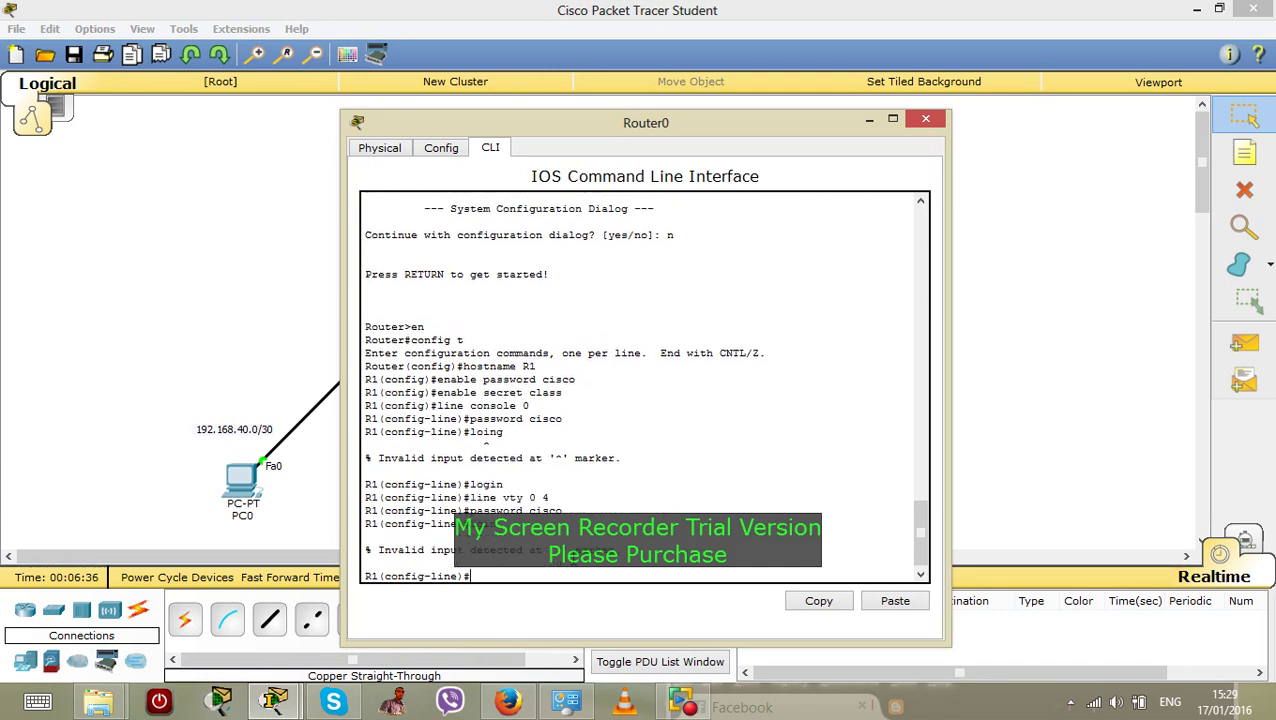
key(Up)
key(Left)
key(Left)
key(Left)
text(o)
key(Return)
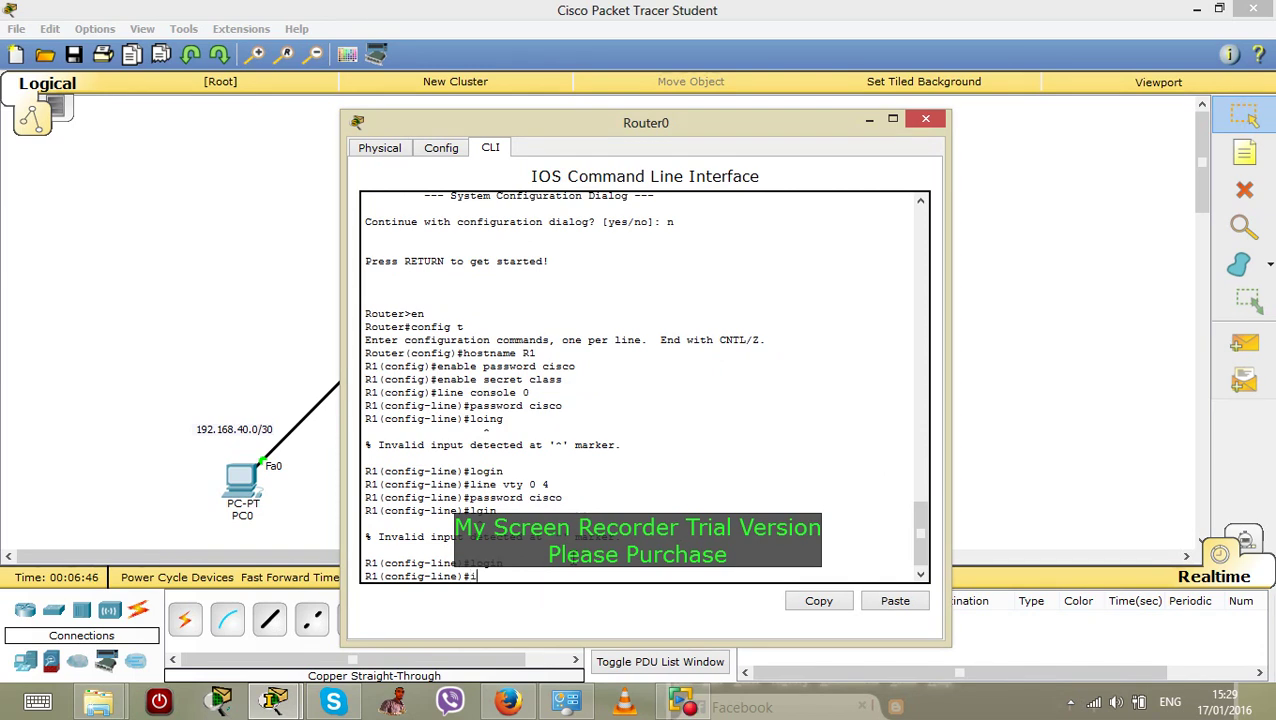
text(int)
Address R1's FastEthernet0/0 as 192.168.20.1 255.255.255.0 and enable the interface
drag(573, 122, 926, 120)
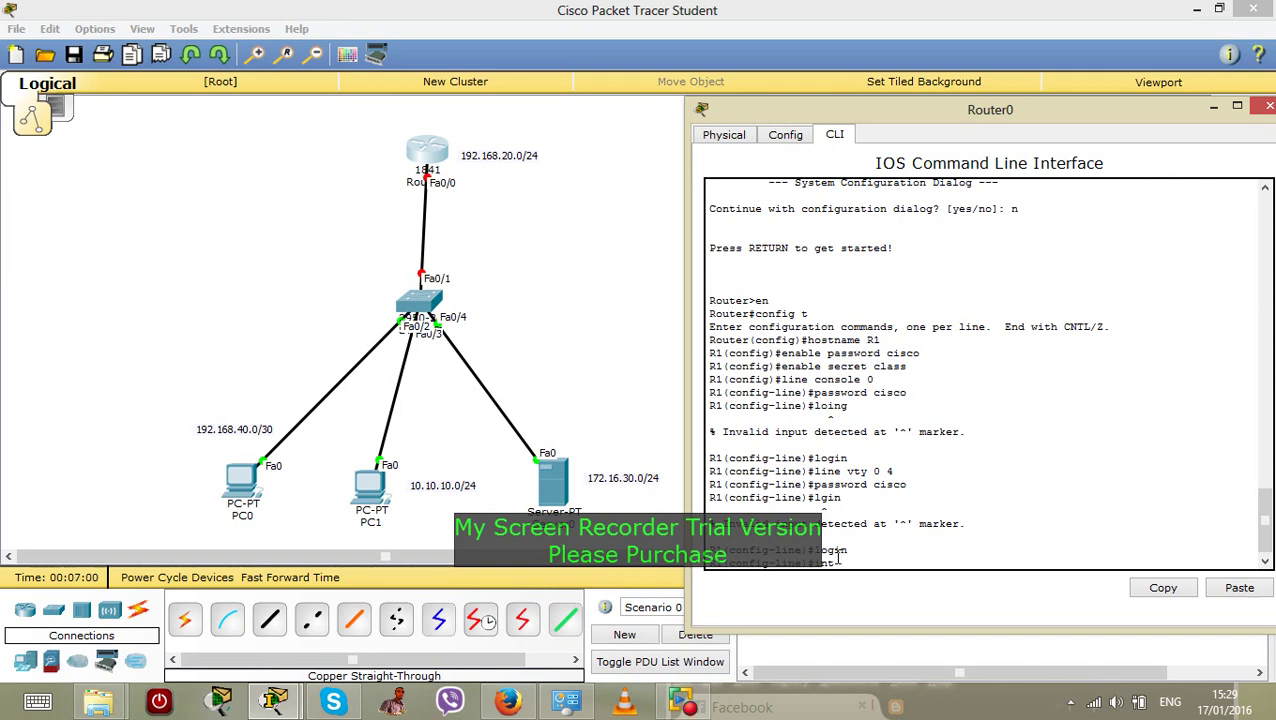
text(t f0/0)
key(Return)
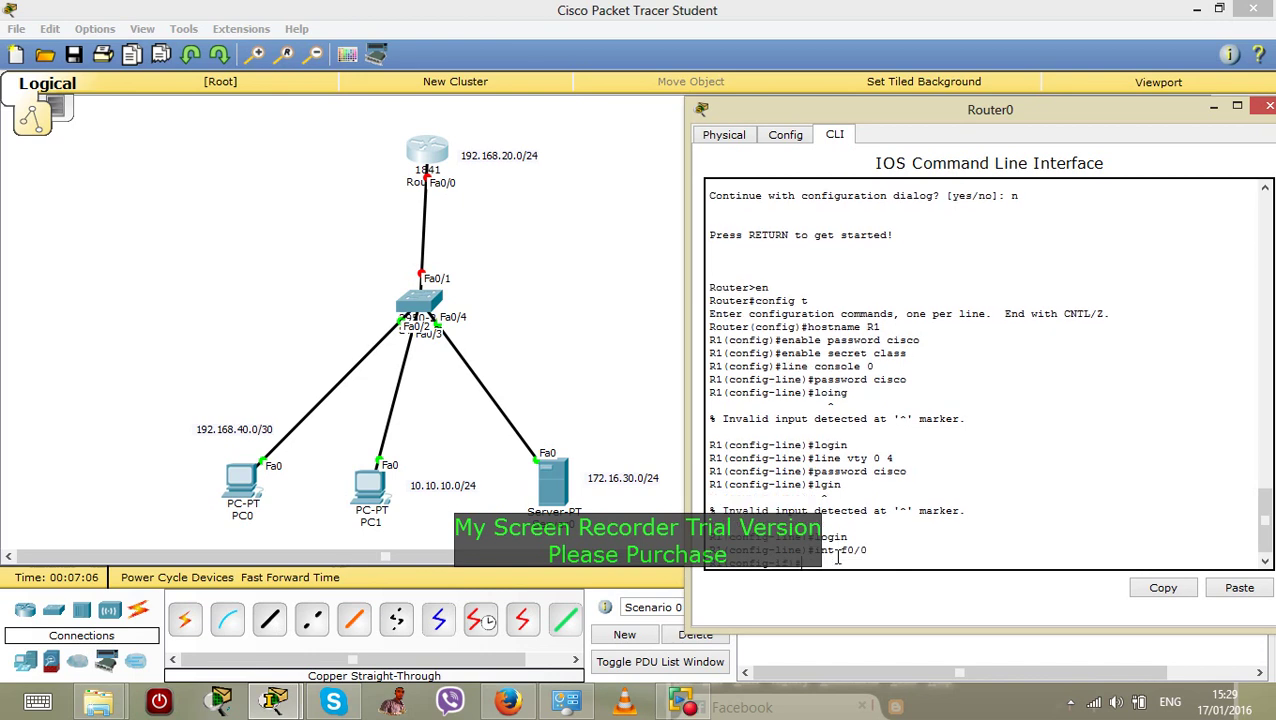
text(ip add 192.168.20.)
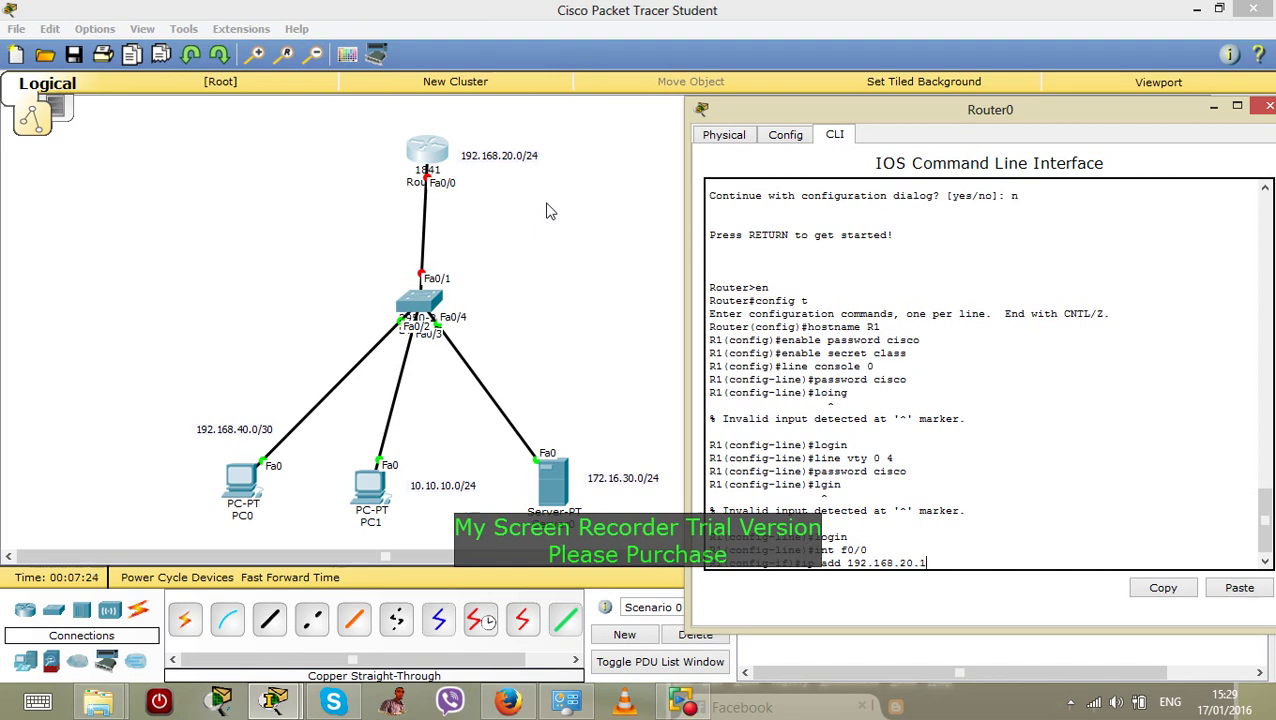
text(1 255.255.255.)
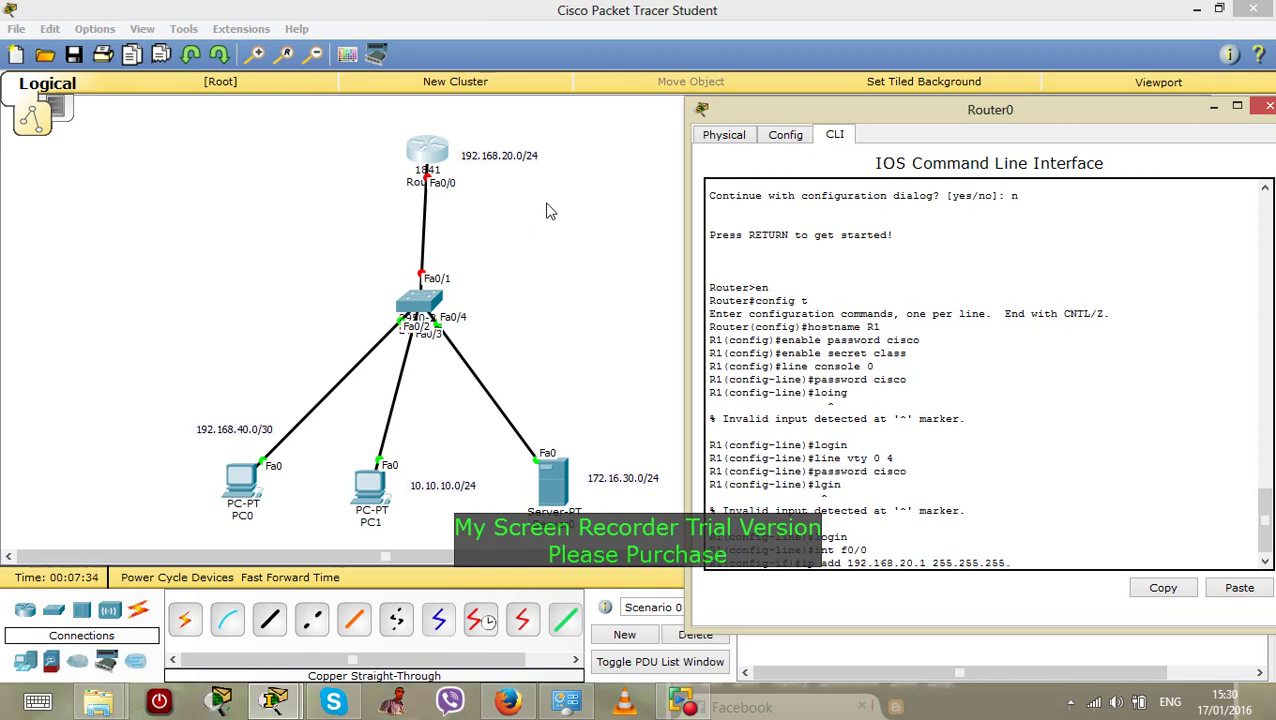
text(0)
key(Return)
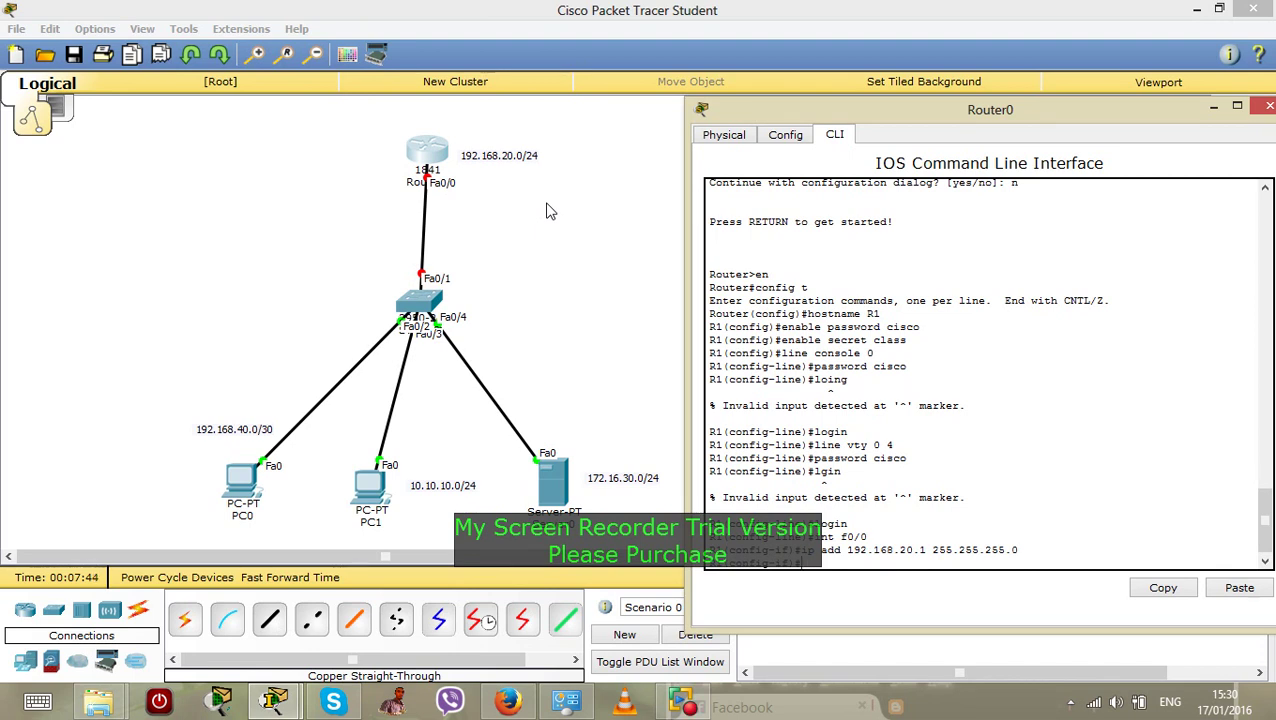
text(shutdown)
key(Return)
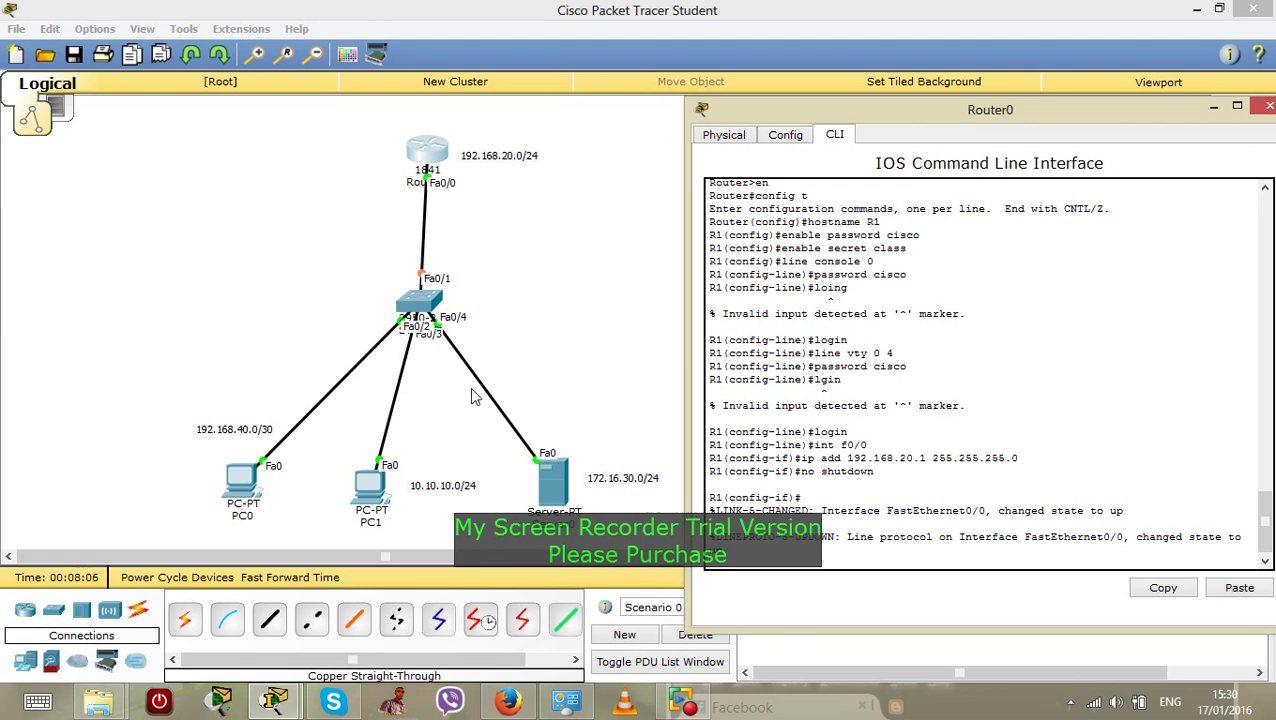
click(604, 338)
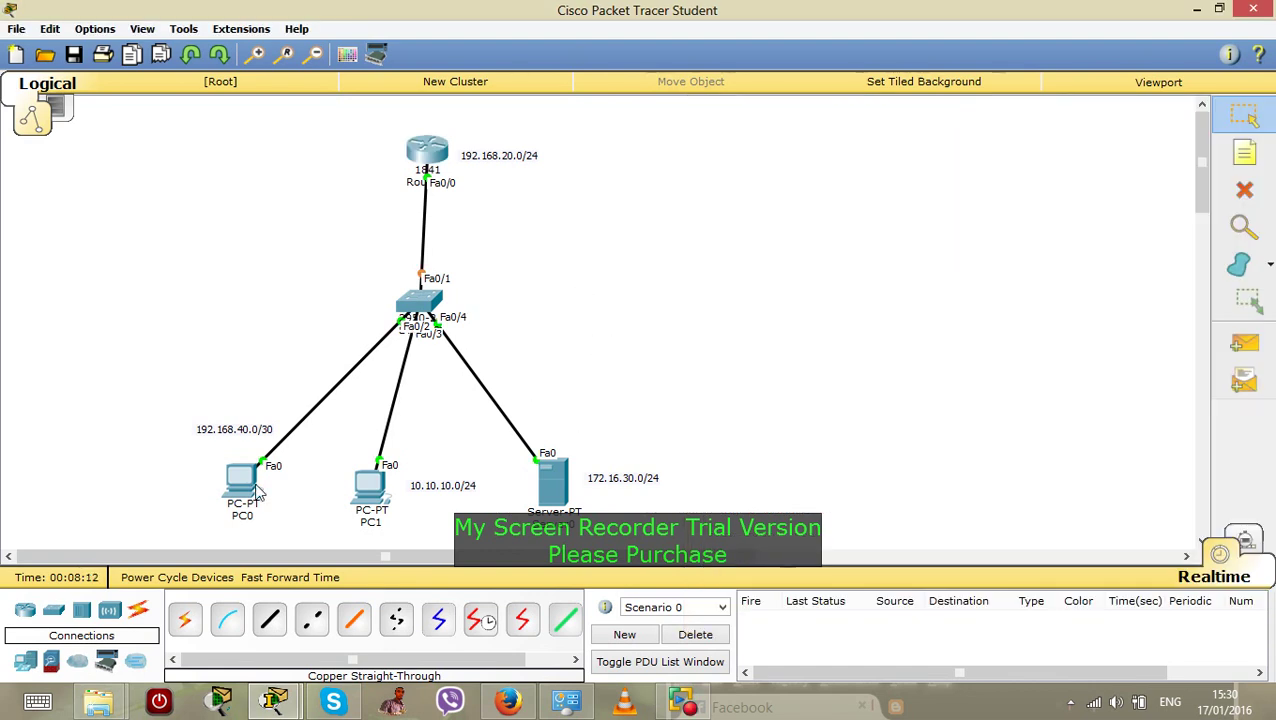
In PC0's Global Settings, enter gateway 192.168.40.1 and DNS server 192.168.40.2
mouse_move(238, 490)
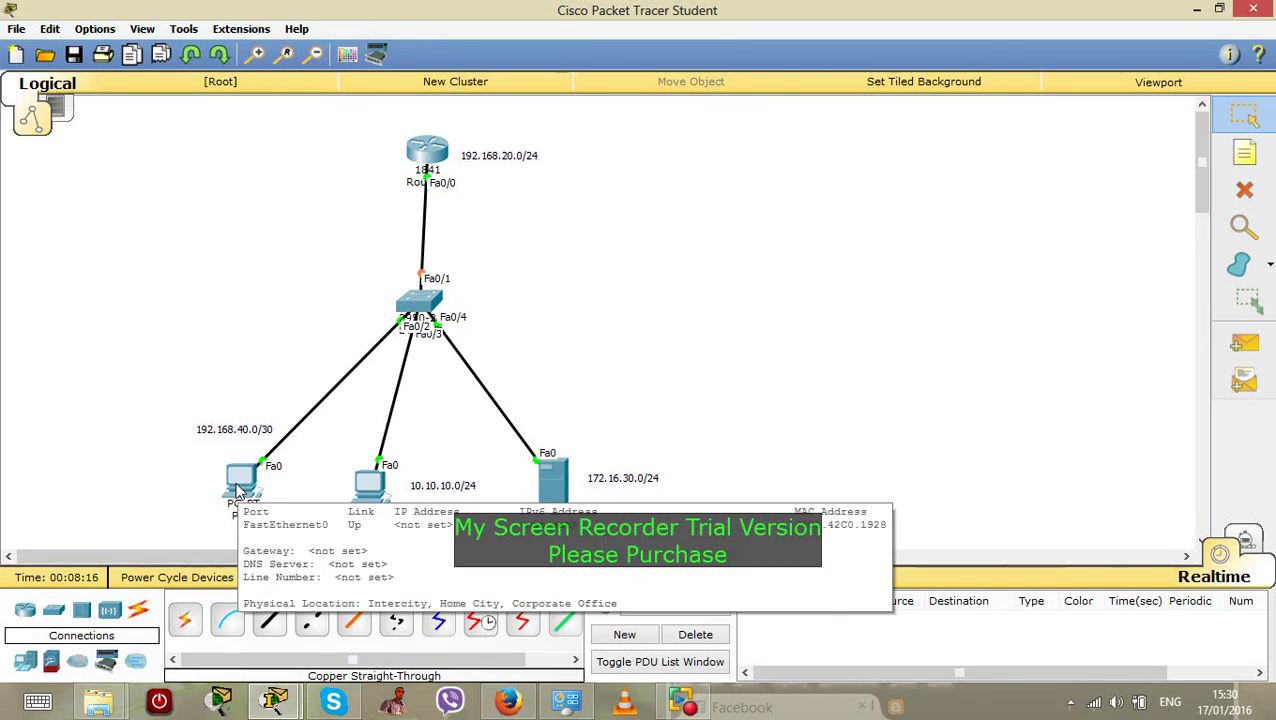
click(238, 490)
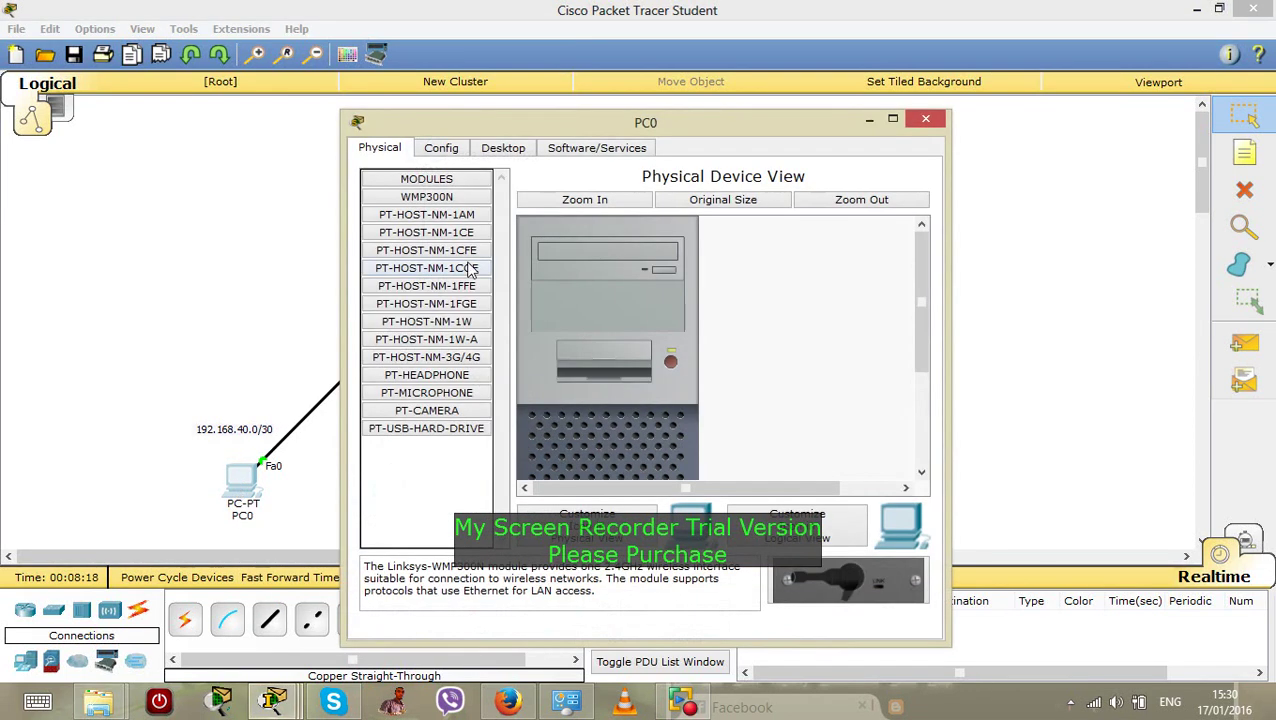
click(452, 149)
drag(551, 124, 694, 104)
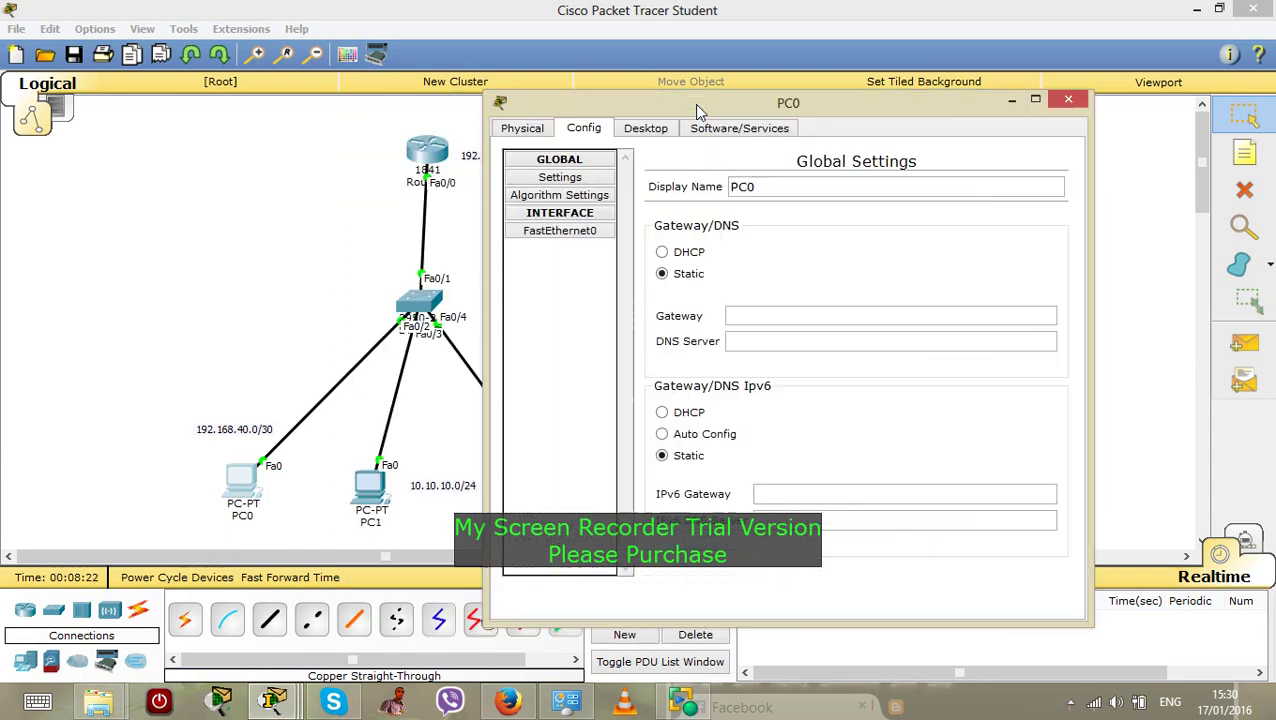
click(757, 312)
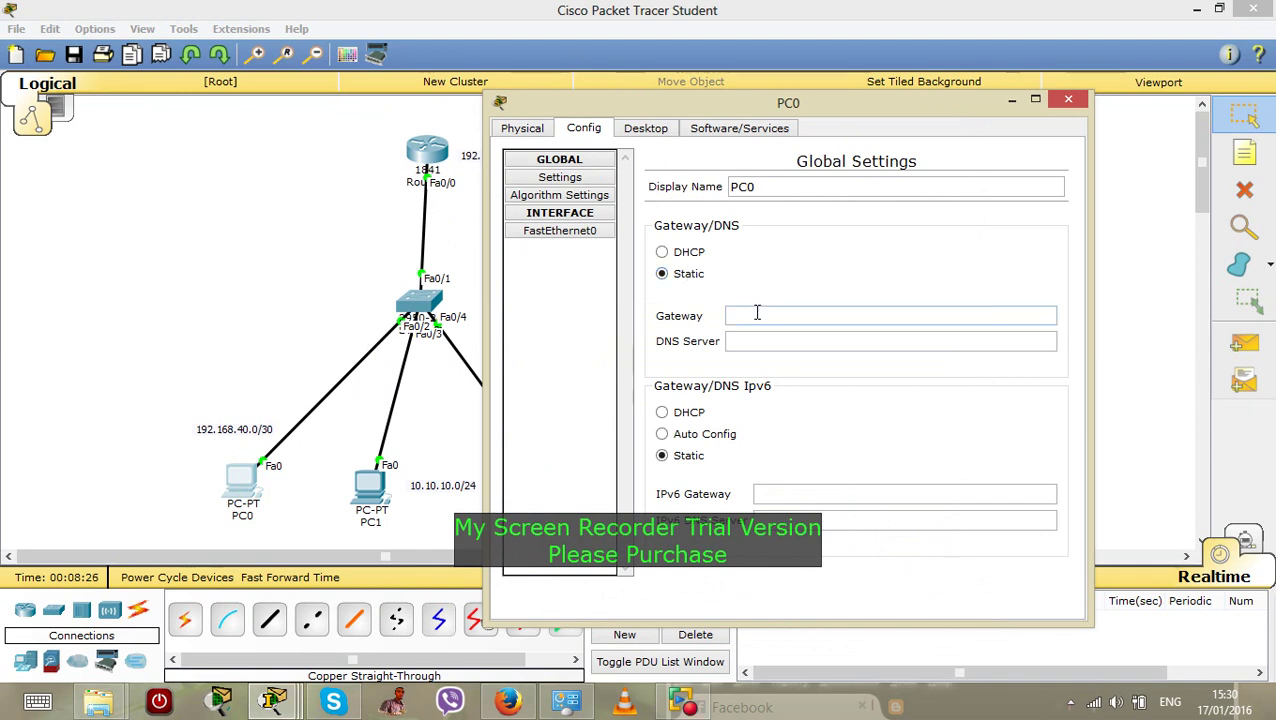
drag(669, 106, 719, 90)
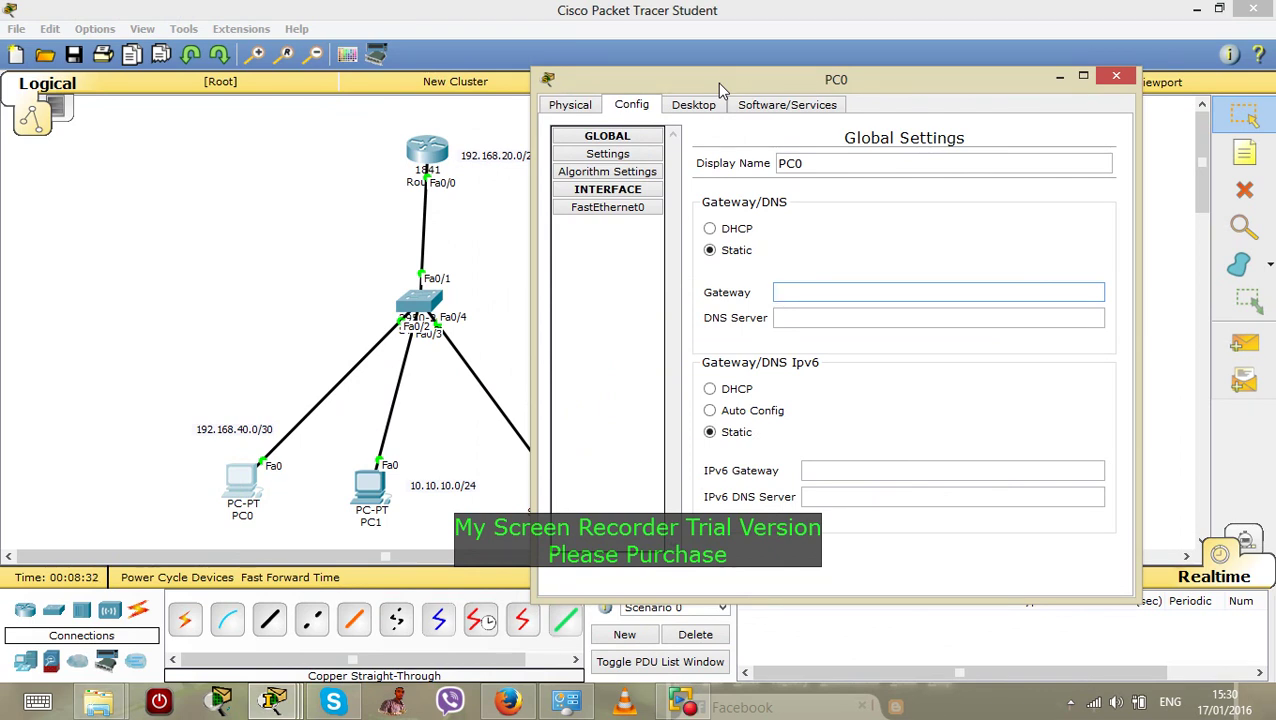
text(192.168.40.1)
click(786, 319)
text(19)
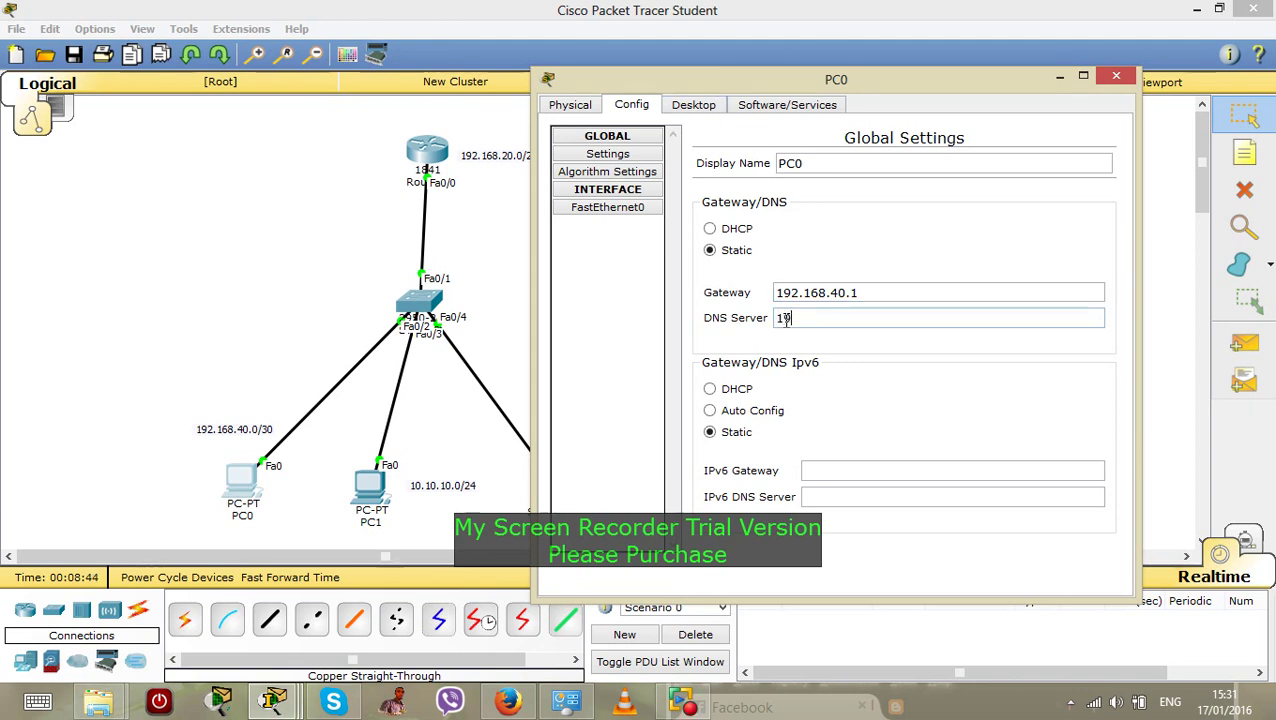
text(2.168)
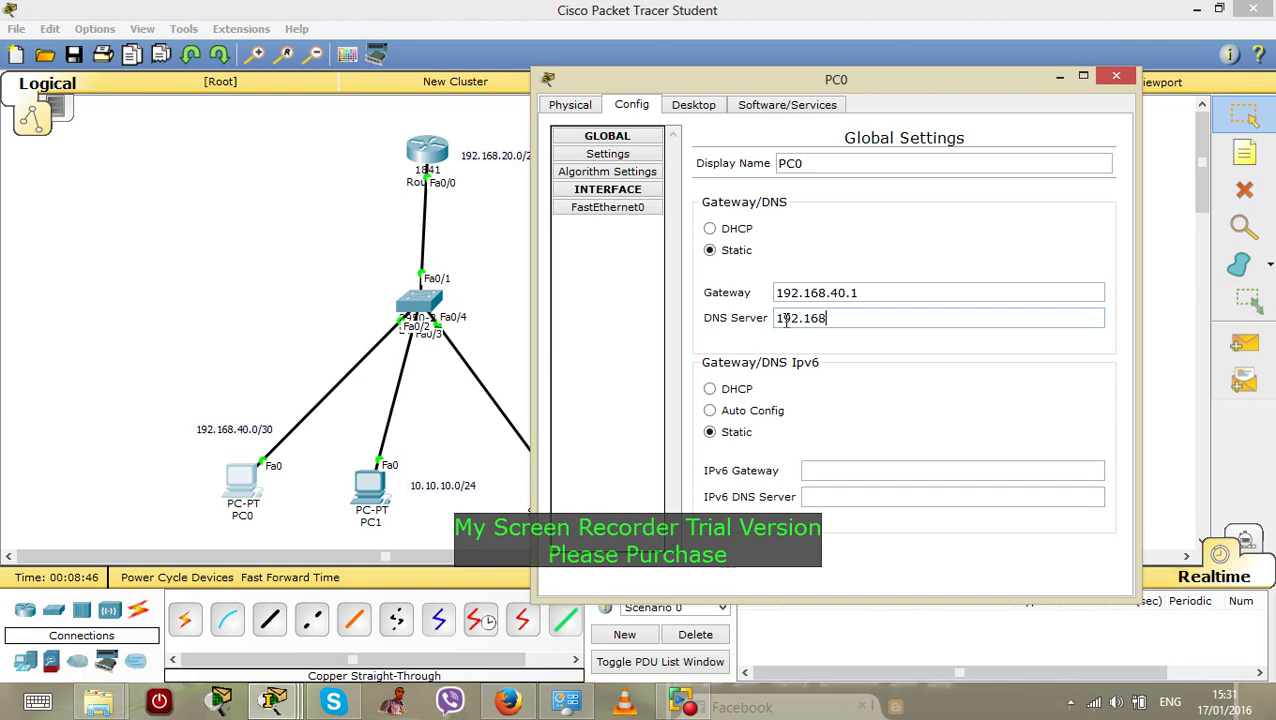
text(.40.2)
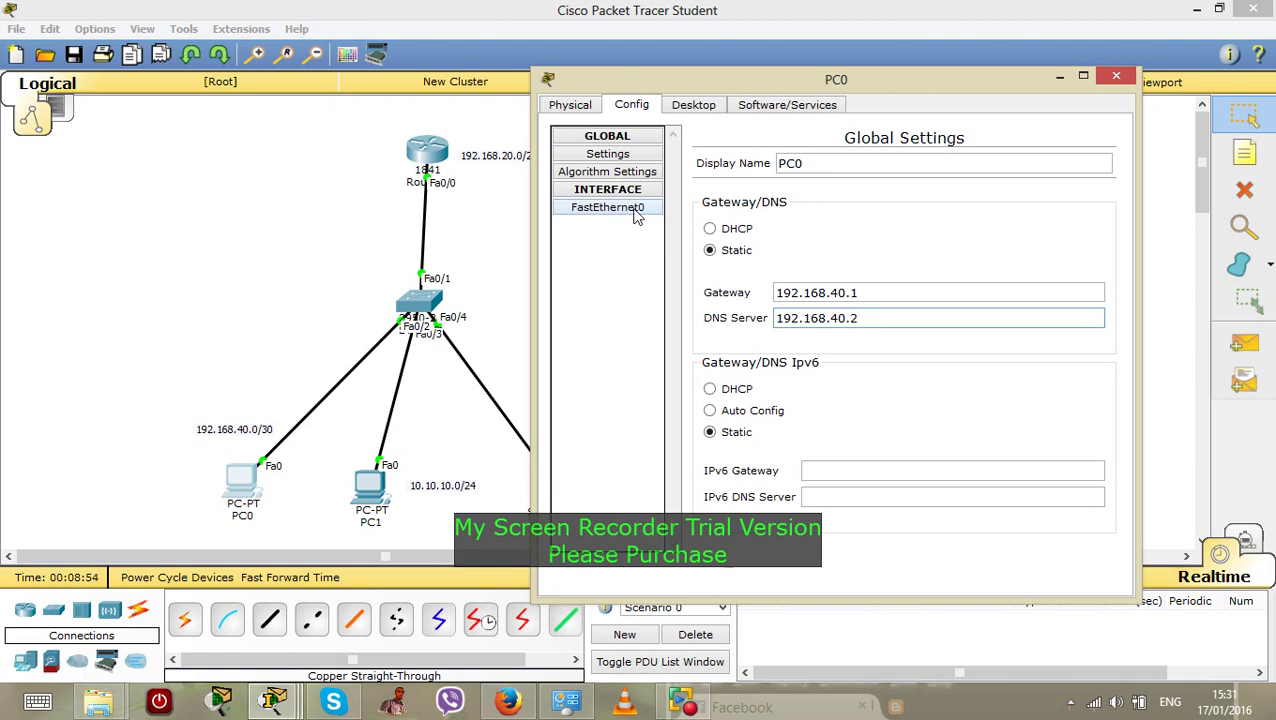
Enter IP 192.168.40.3 with mask 255.255.255.252 on PC0's FastEthernet0 interface
click(636, 214)
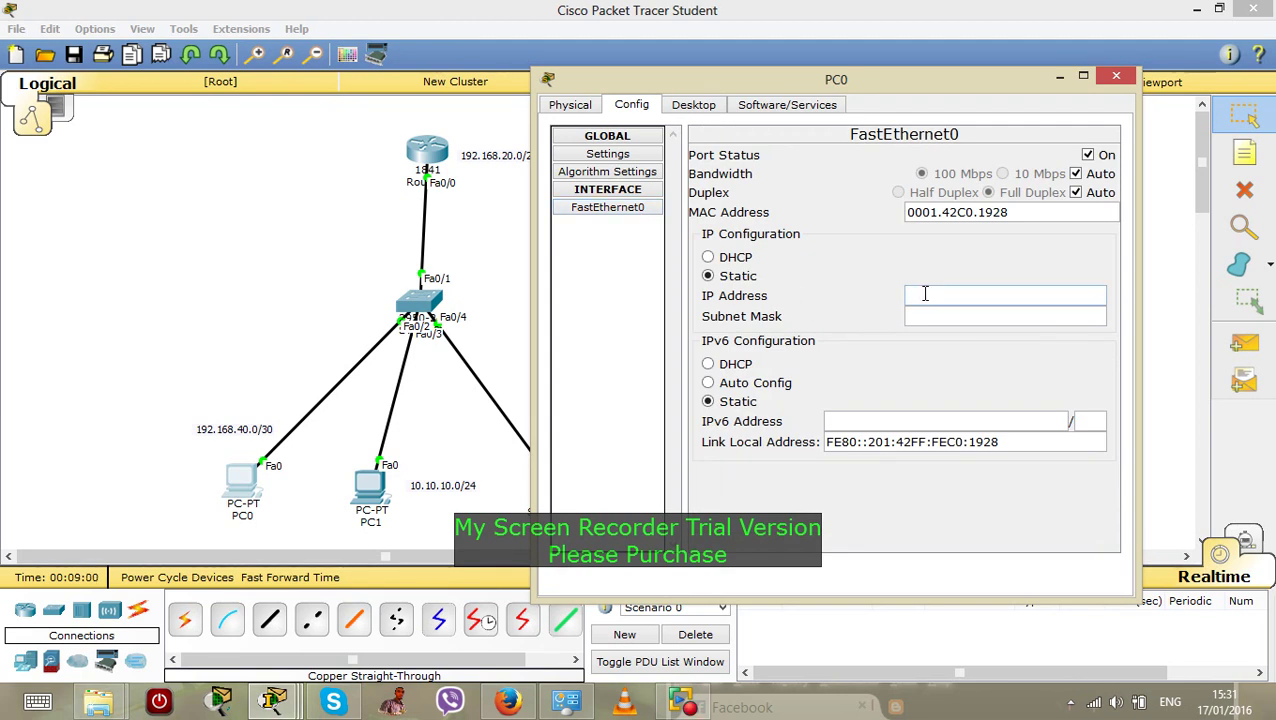
text(192.168.40.3)
click(923, 315)
drag(923, 315, 1002, 316)
click(1002, 316)
key(BackSpace)
text(255.255.255.2)
text(52)
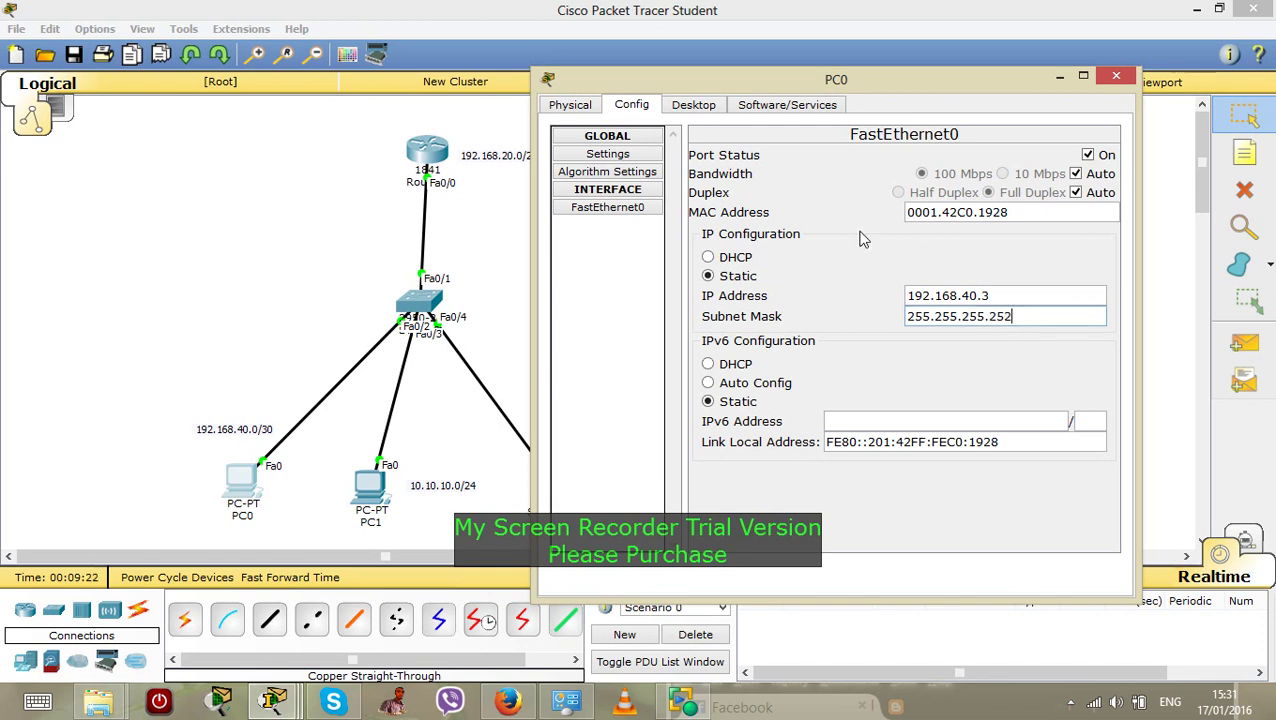
Close PC0's settings and dismiss the invalid-address error, leaving the address unset
click(1116, 77)
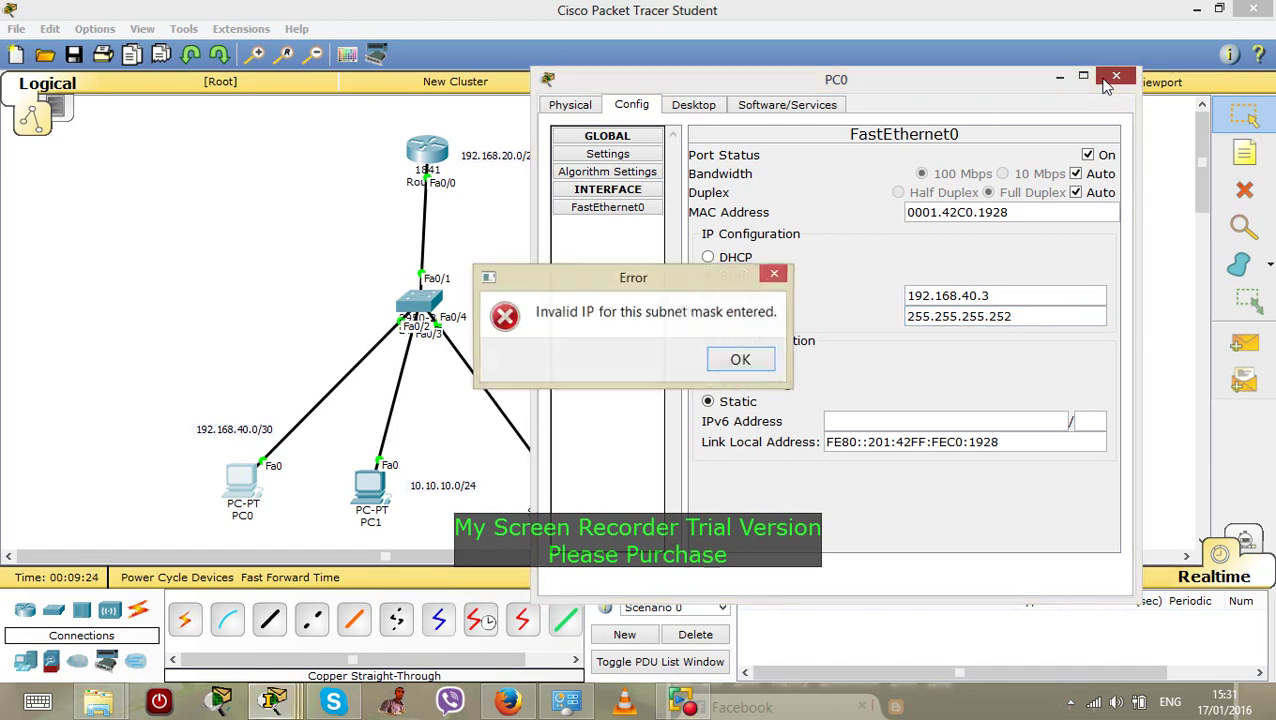
click(740, 362)
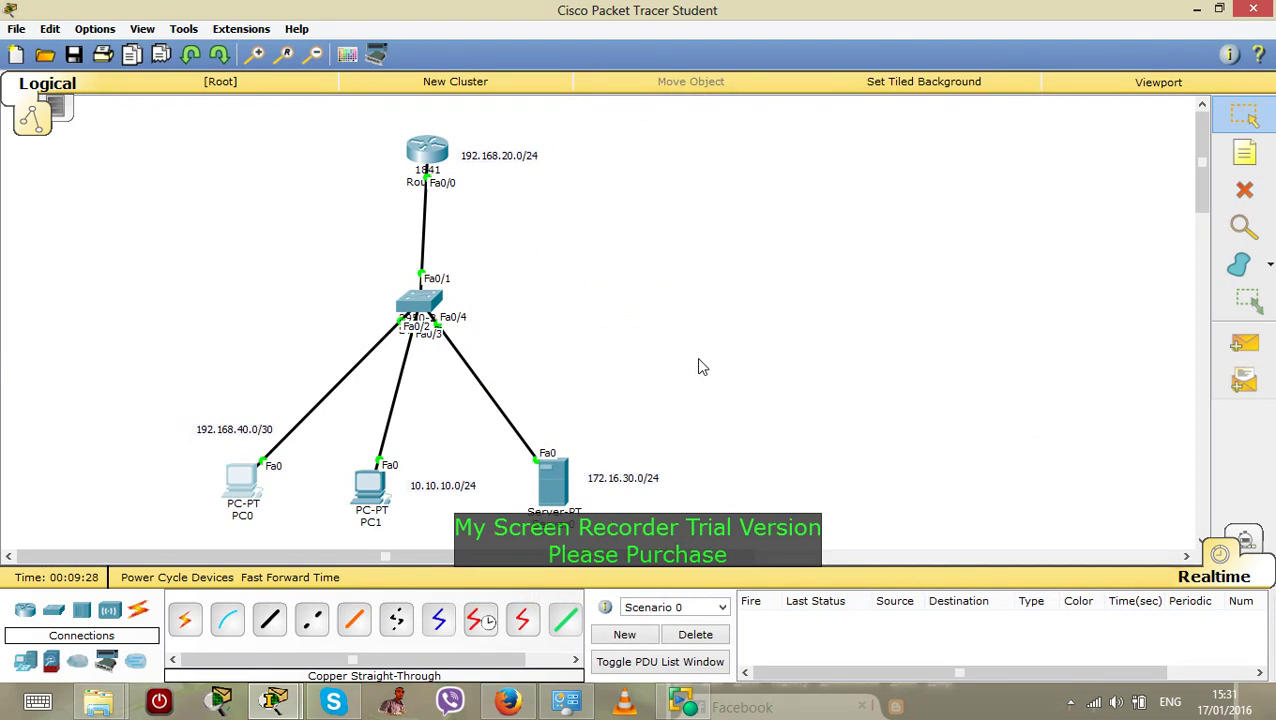
mouse_move(245, 472)
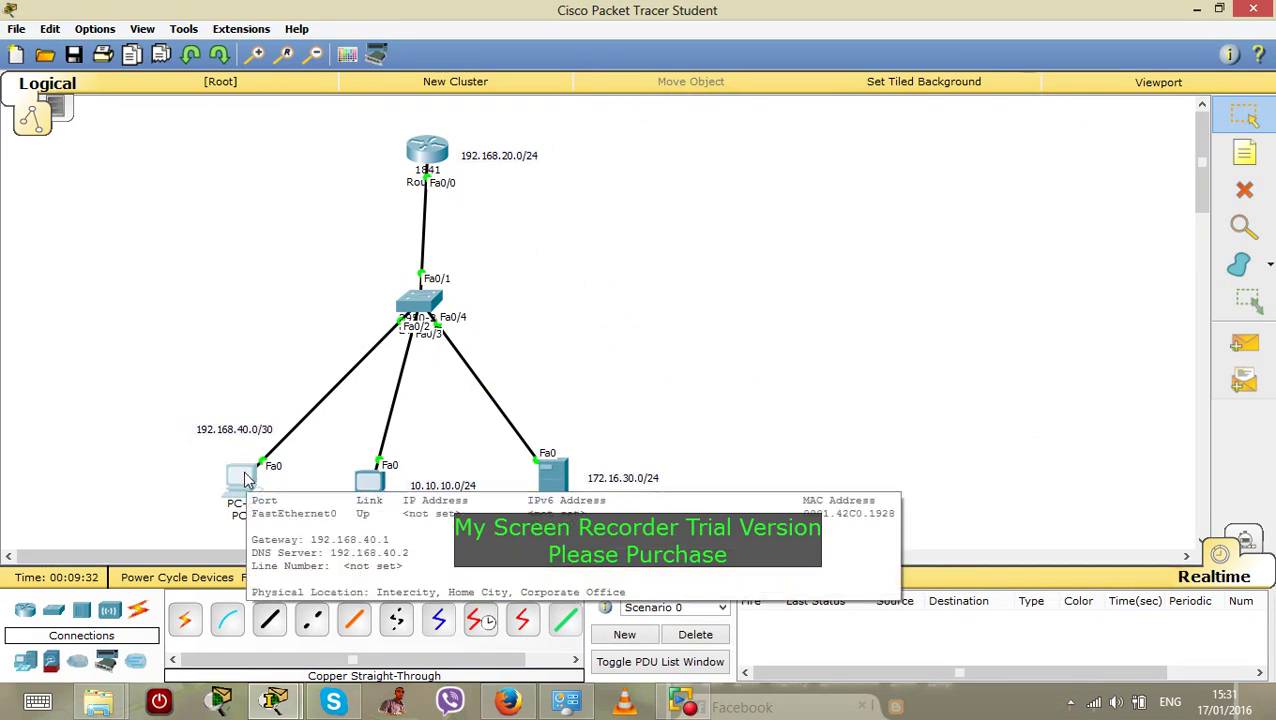
drag(277, 362, 372, 500)
Open PC1's FastEthernet0 config, try a first address entry, and dismiss the invalid subnet error
click(370, 492)
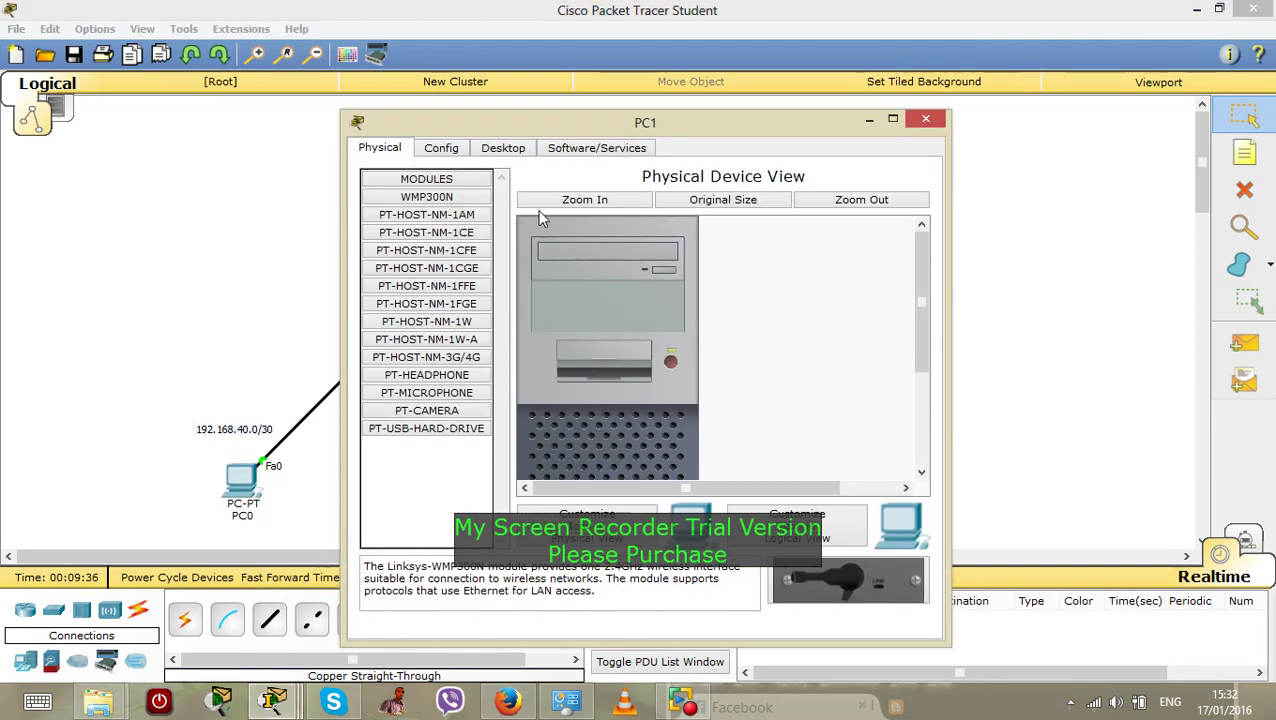
click(460, 152)
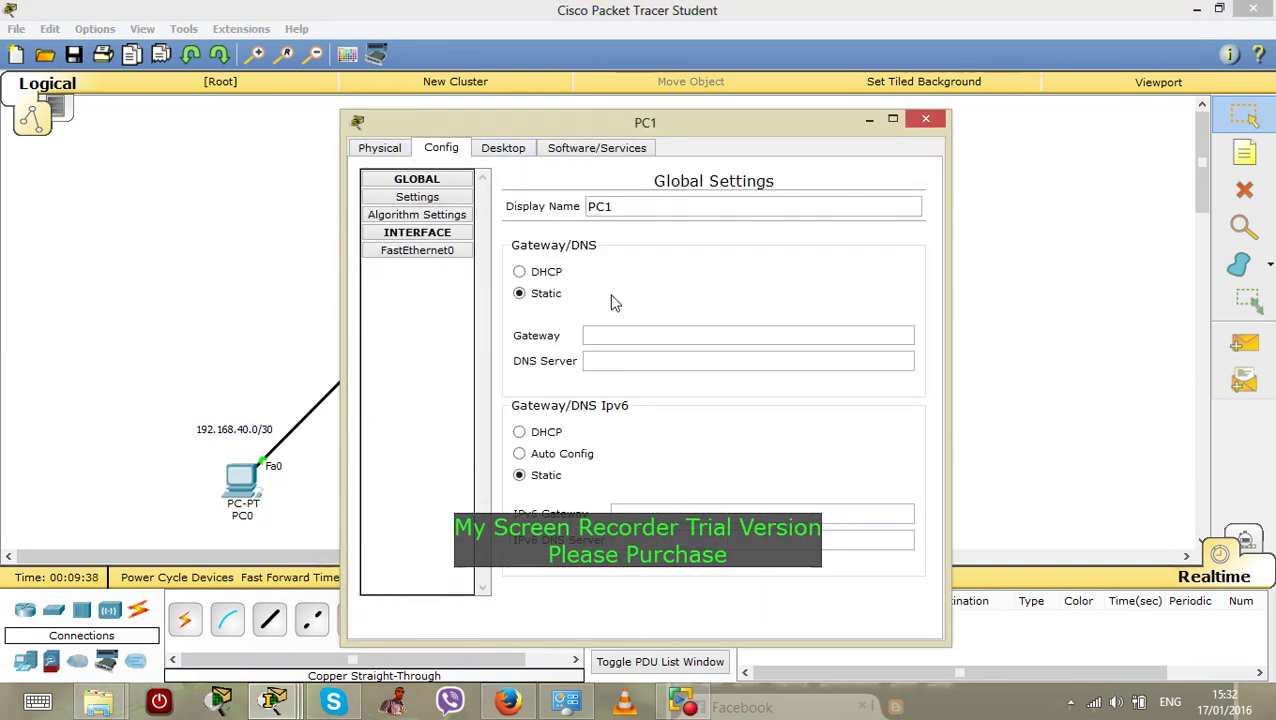
click(449, 259)
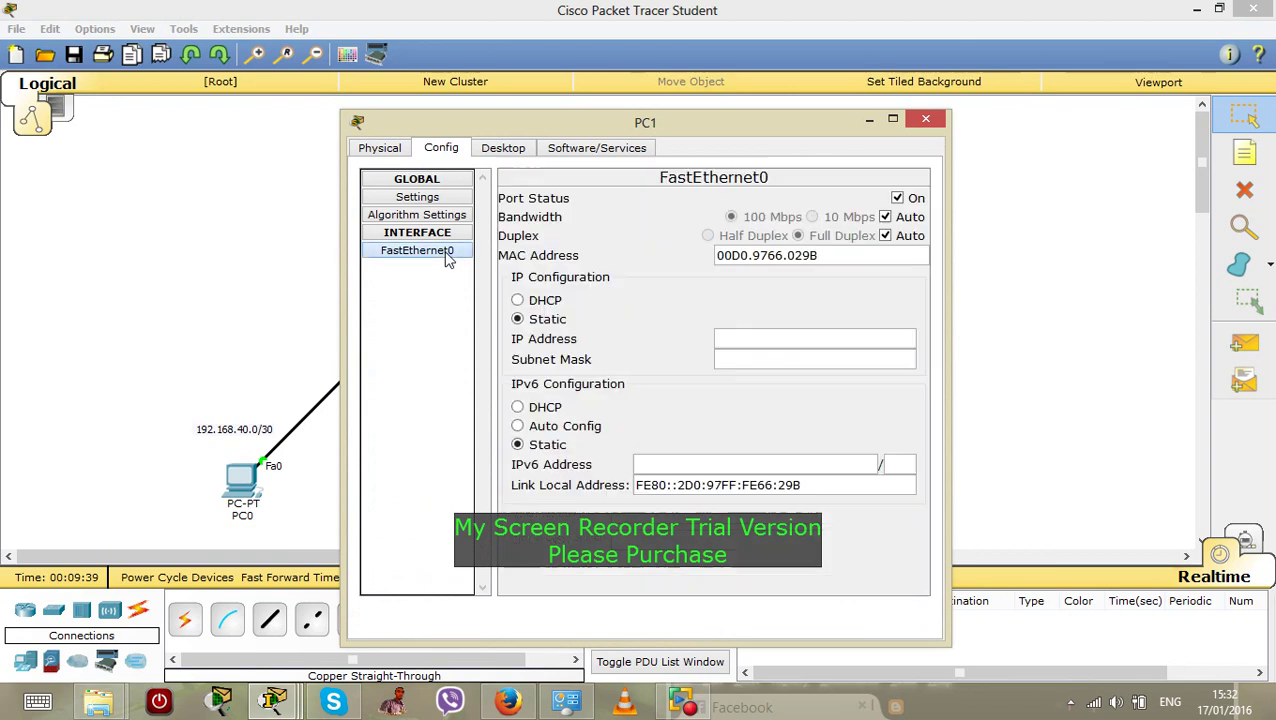
click(743, 340)
drag(596, 124, 908, 95)
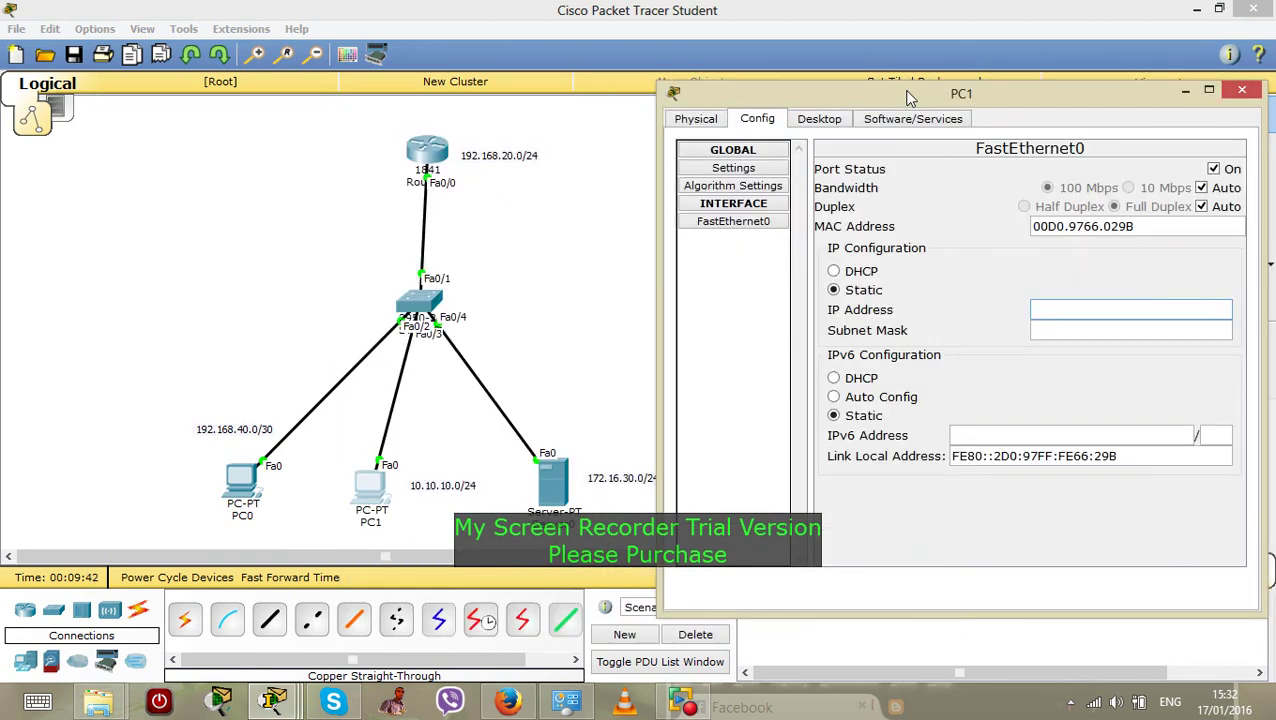
click(1042, 328)
text(10.10.)
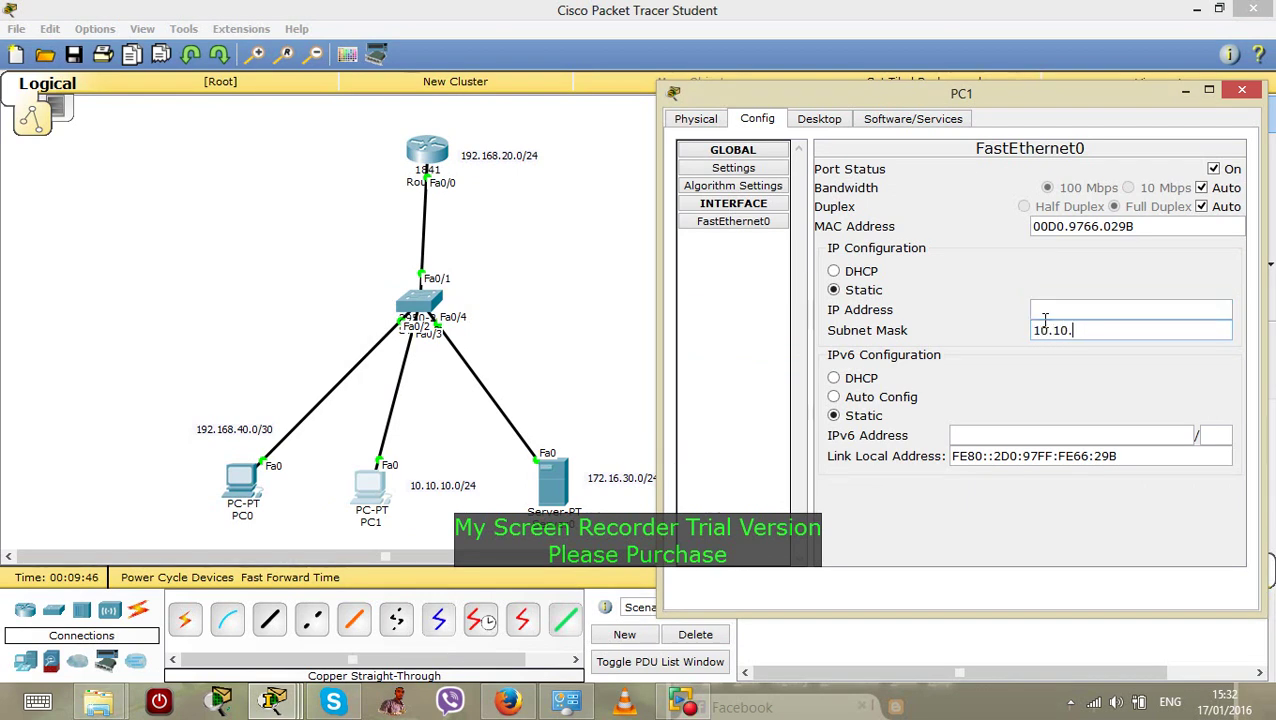
text(10.)
click(1052, 311)
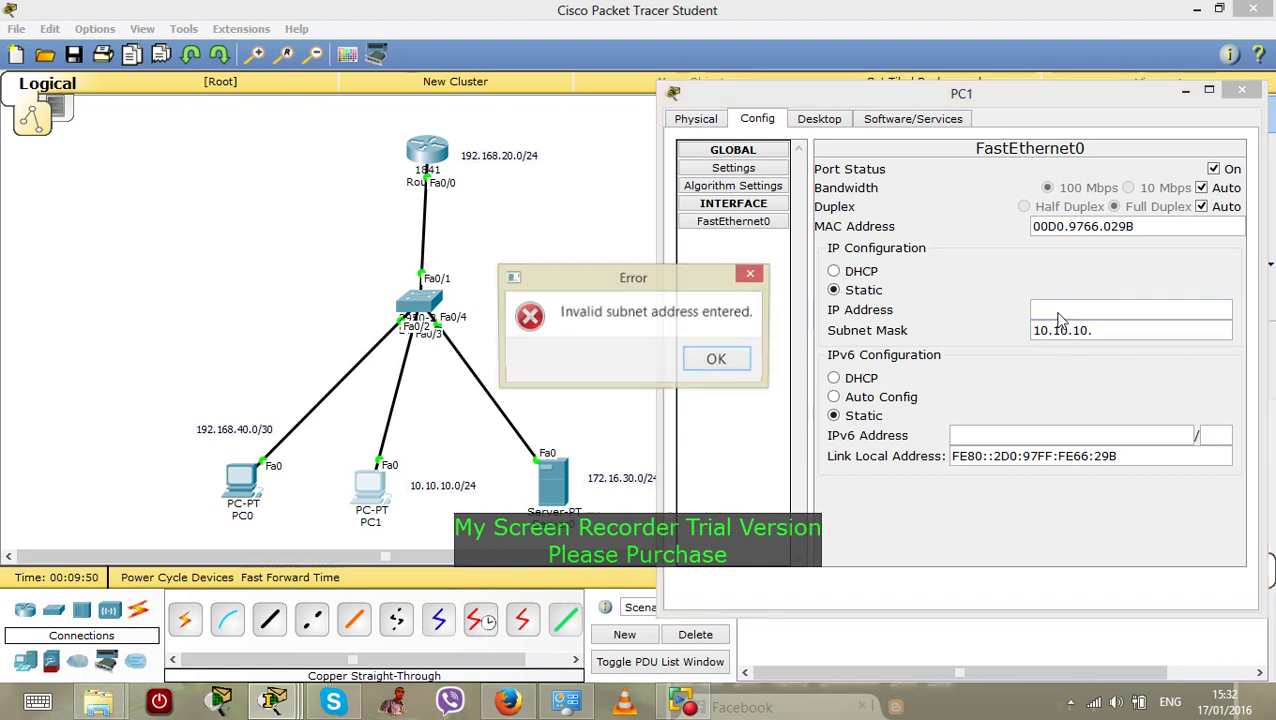
click(720, 360)
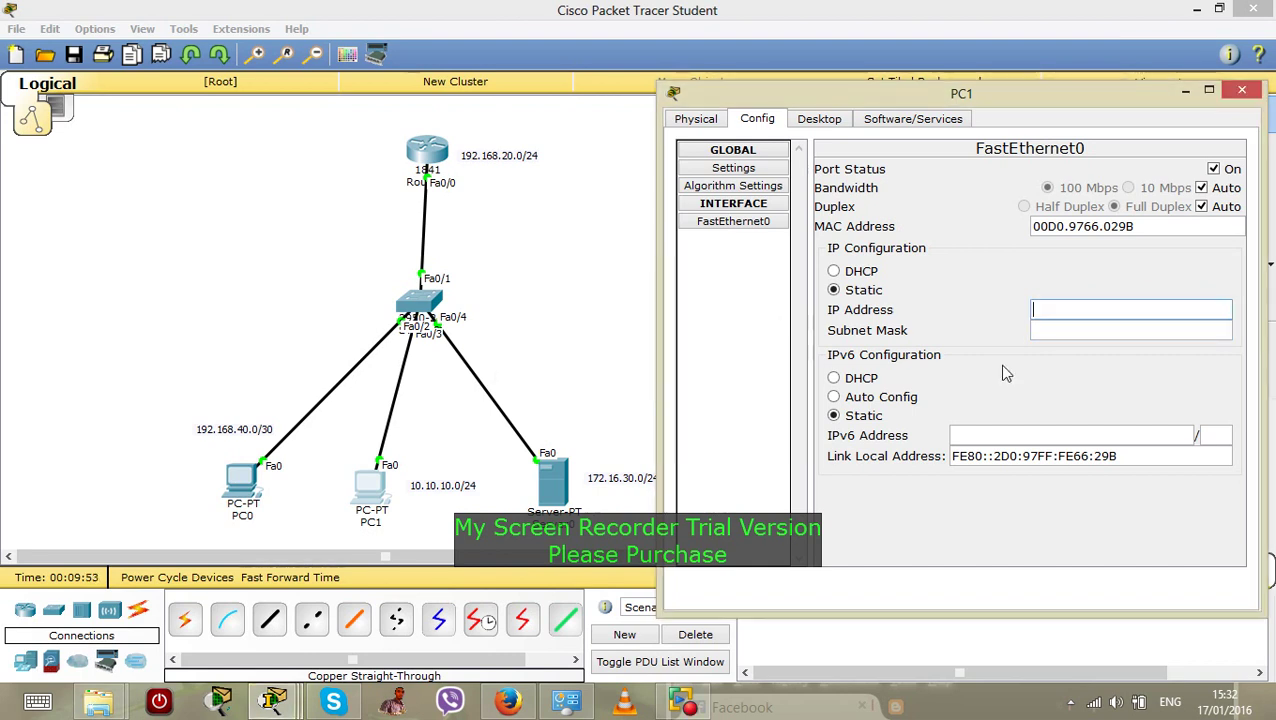
Enter PC1's address 10.10.10.3 with subnet mask 255.255.255.0
click(1033, 311)
text(10.1)
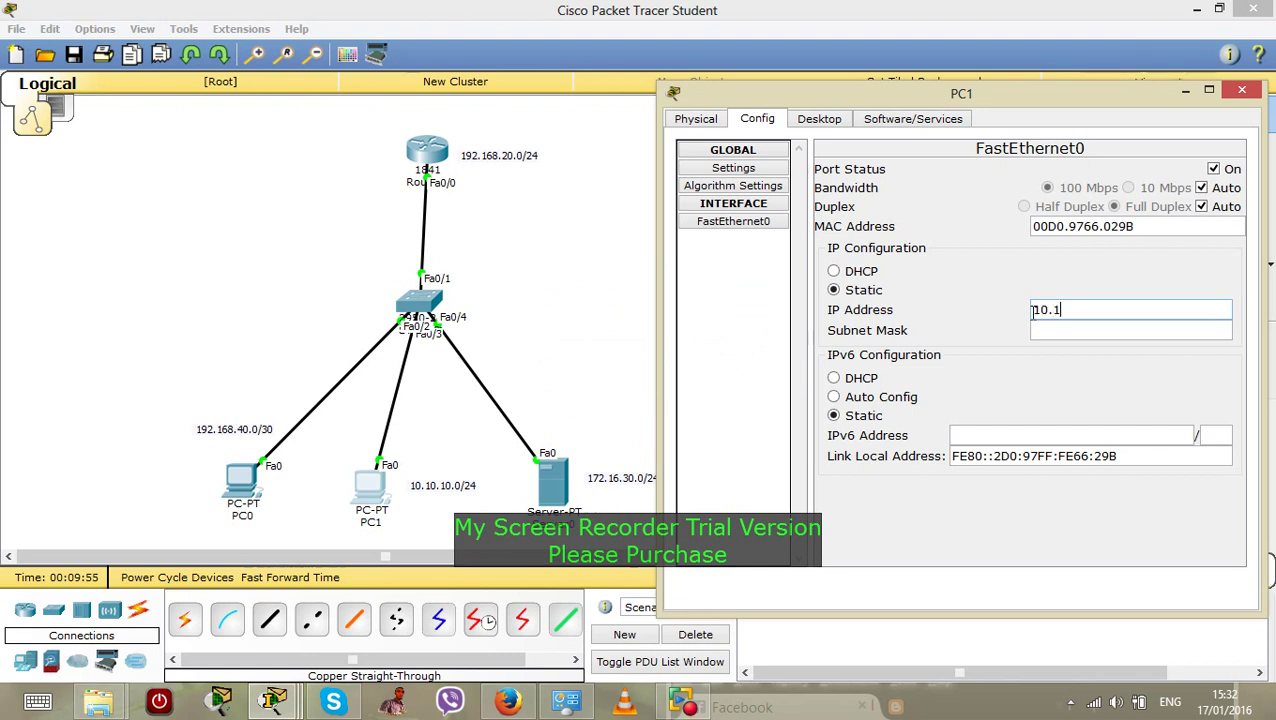
text(0.10.)
key(BackSpace)
text(3)
click(1049, 330)
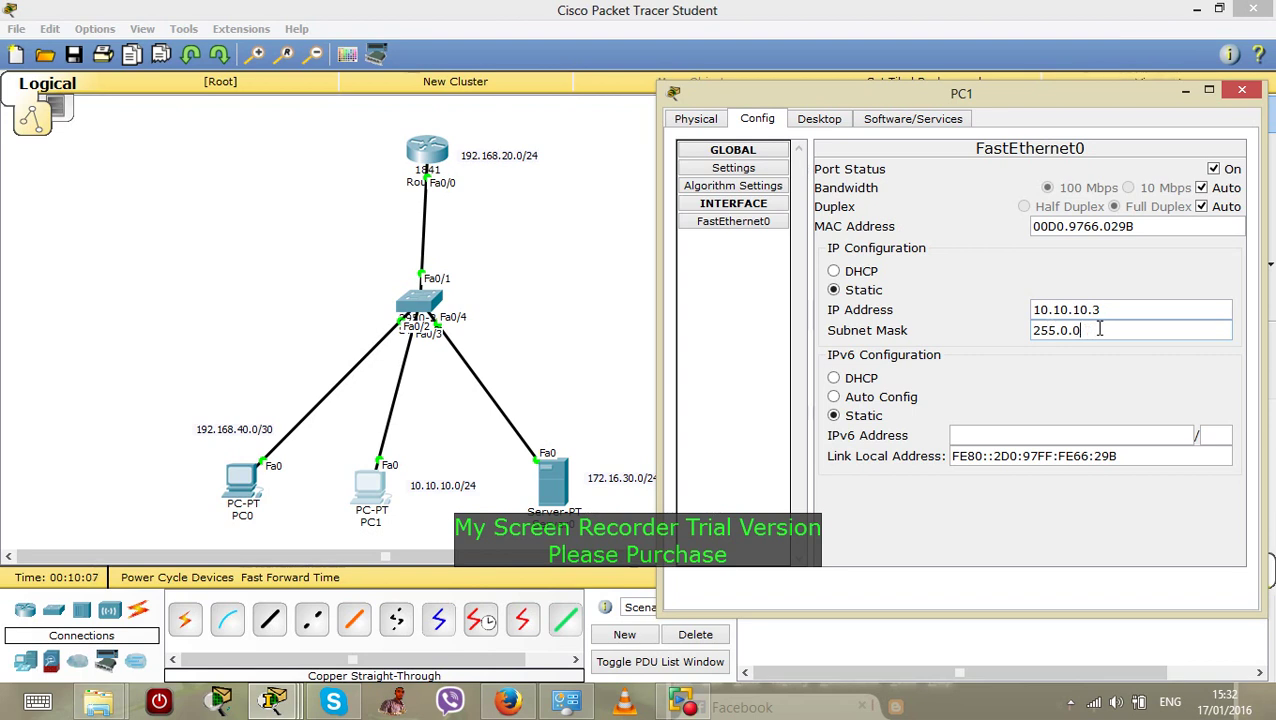
key(BackSpace)
key(BackSpace)
text(255.255.)
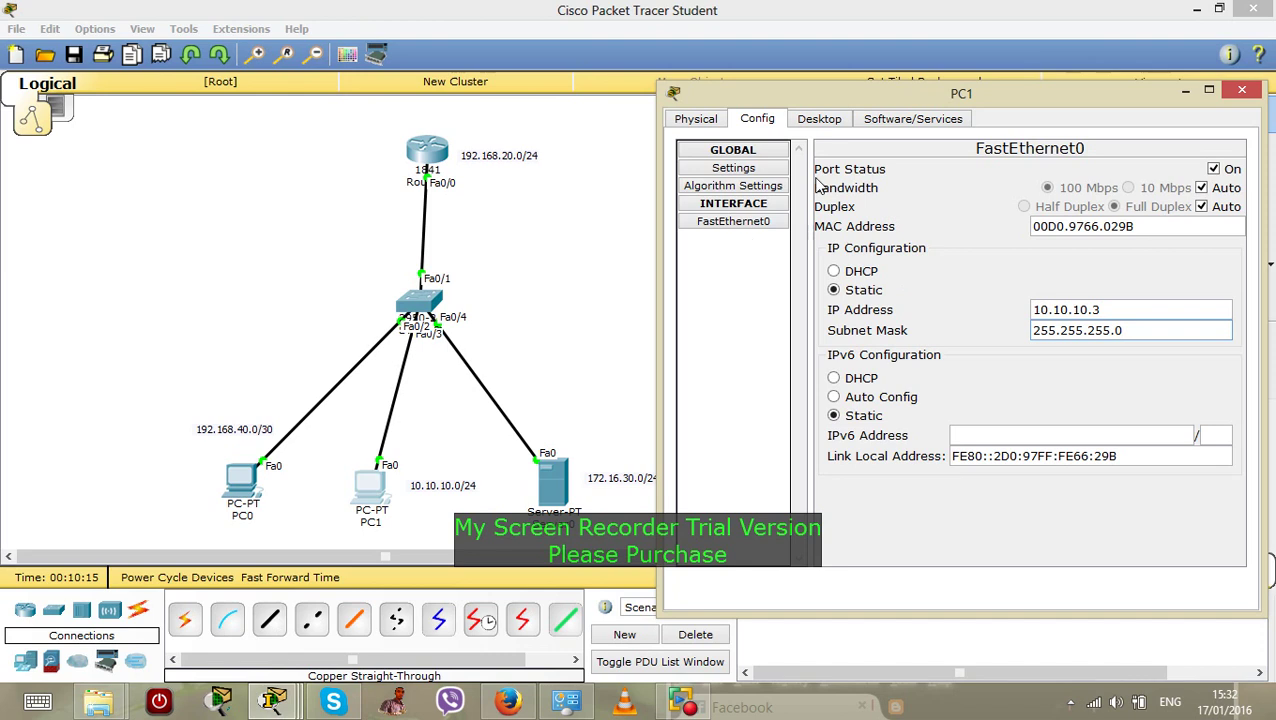
Apply PC1's 10.10.10.3/24 address, shift its window left, and switch to the Physical view
click(757, 225)
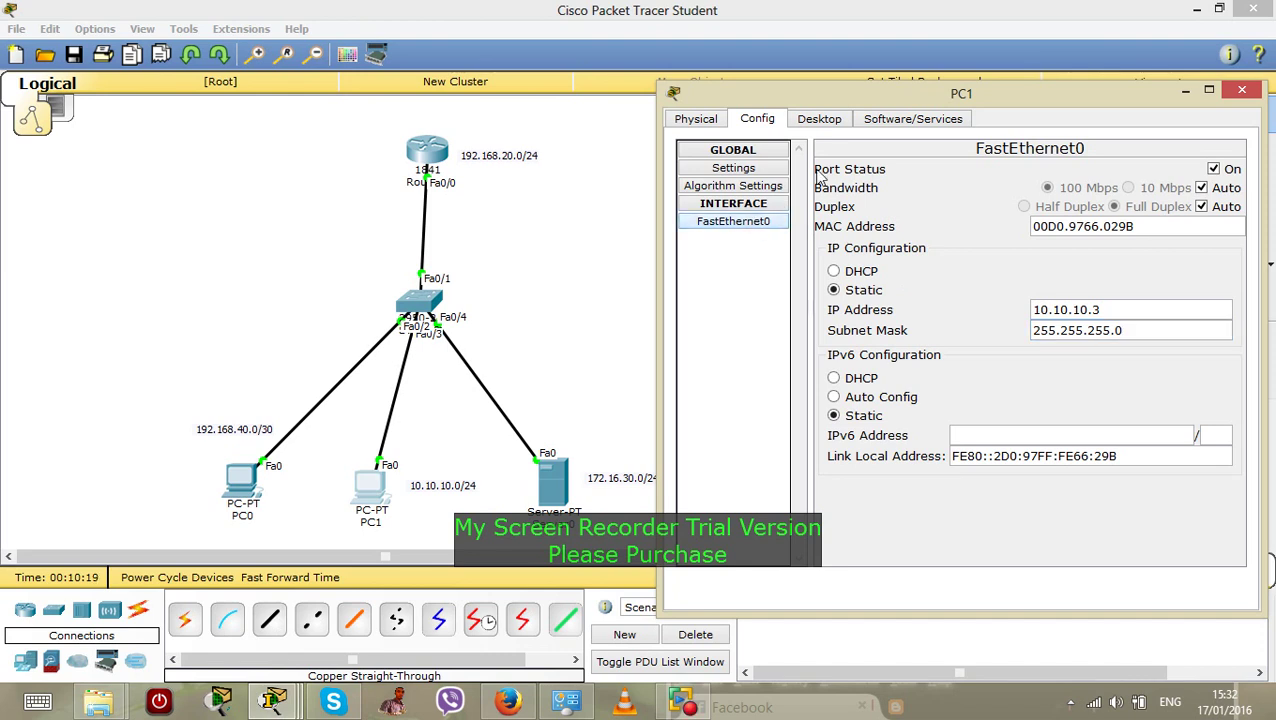
drag(1027, 80, 864, 87)
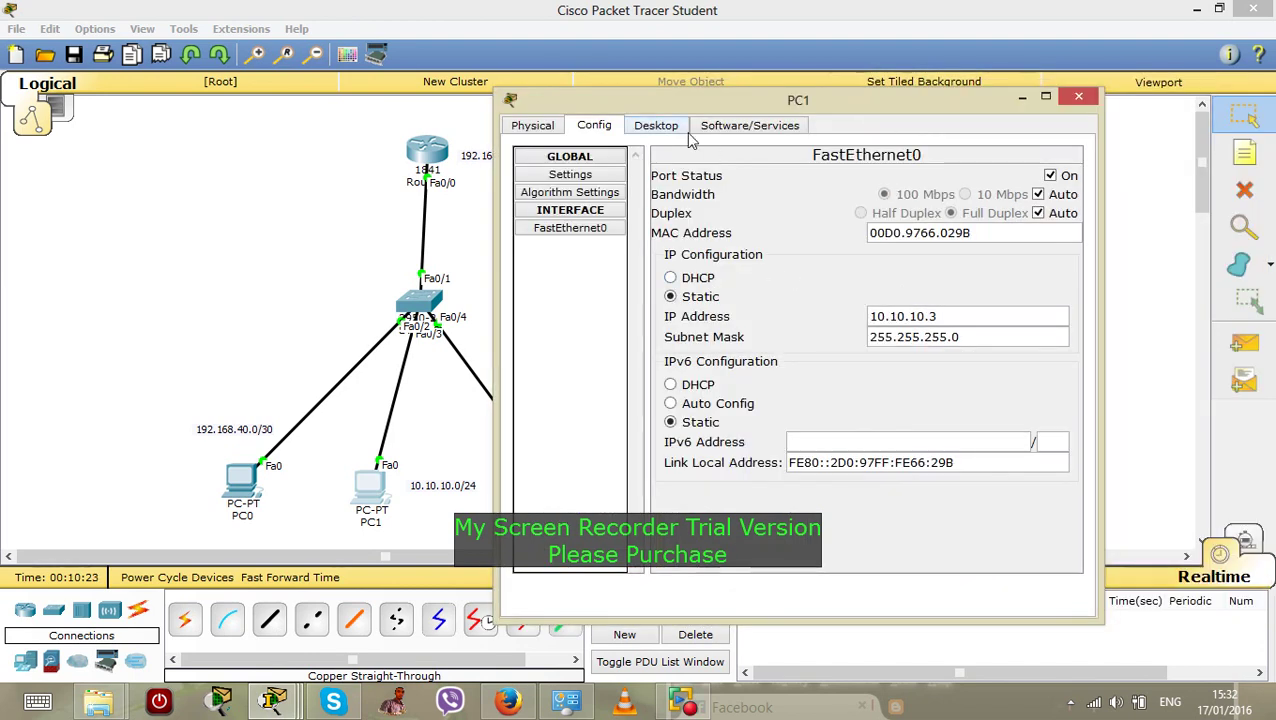
click(571, 214)
click(572, 212)
click(536, 127)
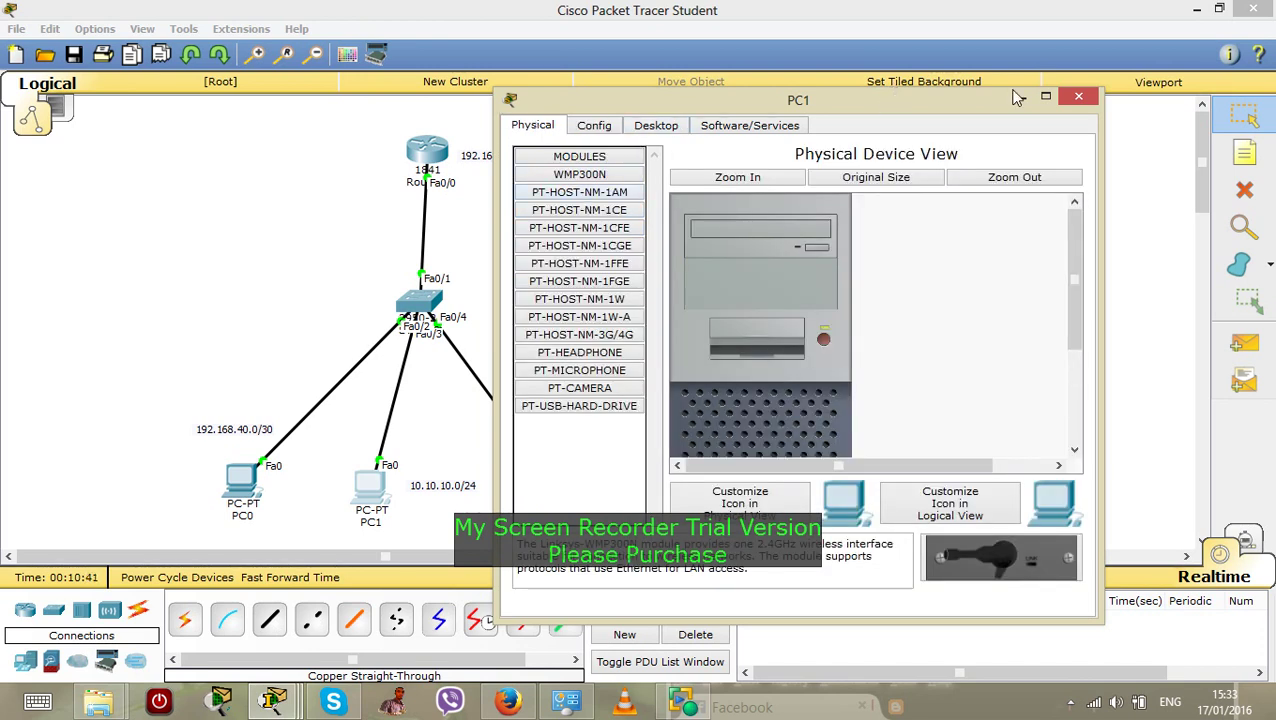
Give PC1 gateway 10.10.10.1 and DNS server 10.10.10.2, then close its window
click(597, 128)
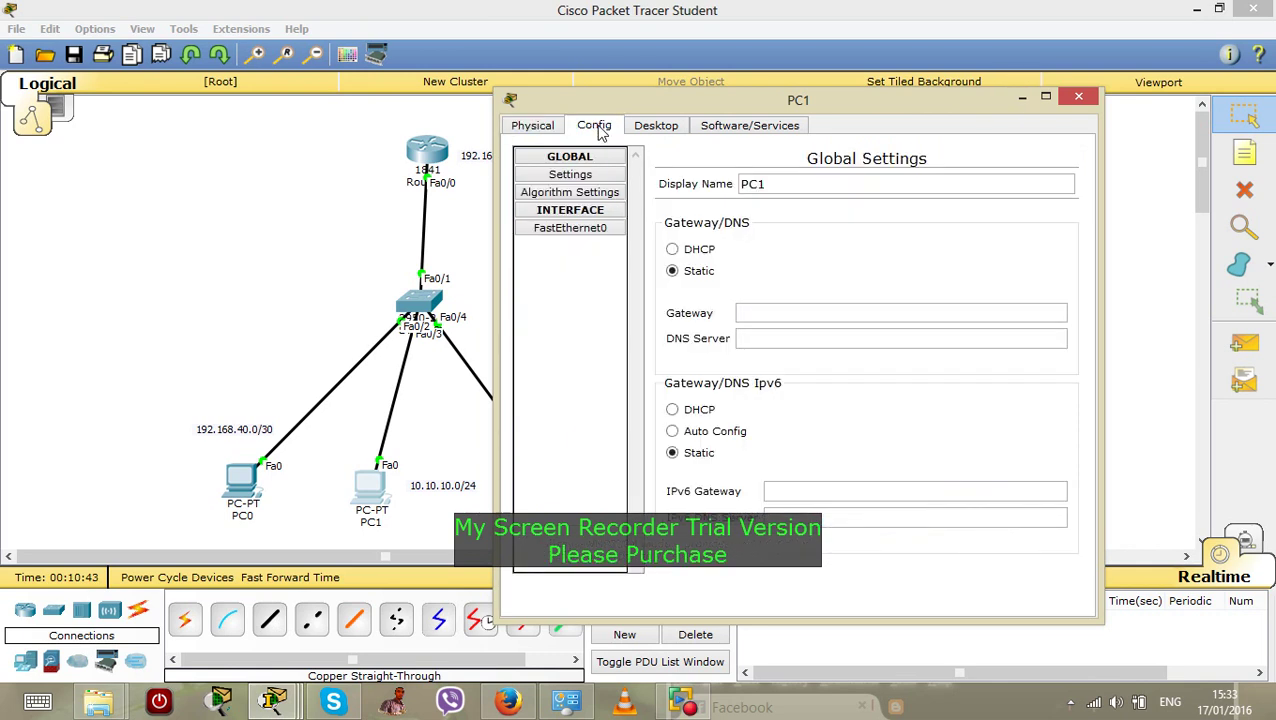
click(770, 313)
text(10.10.10.)
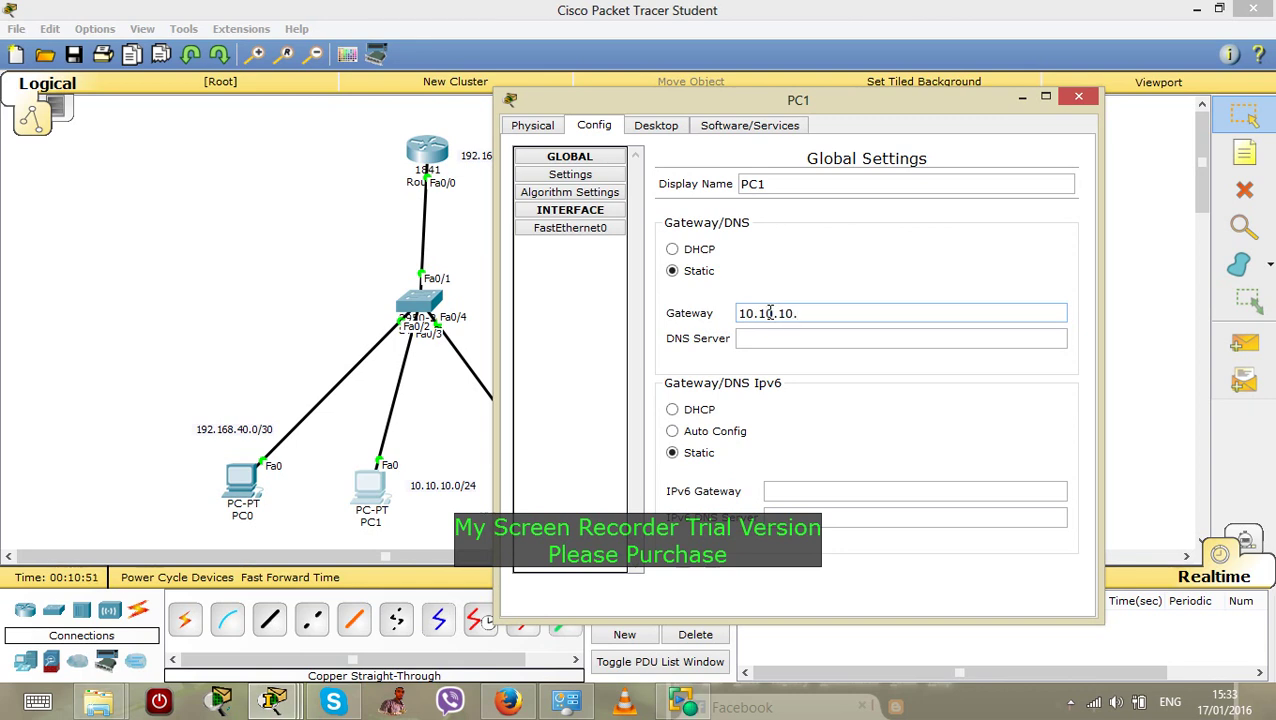
text(1)
click(775, 336)
text(10.10.10)
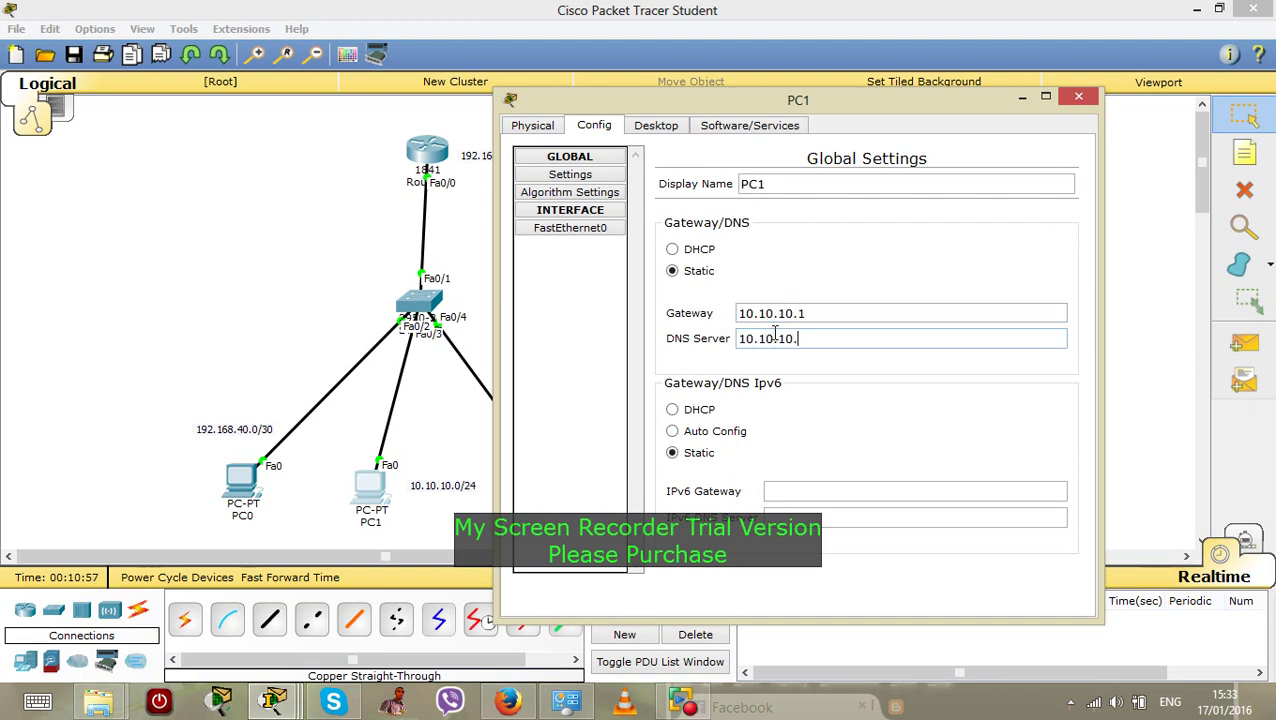
text(.2)
click(1020, 97)
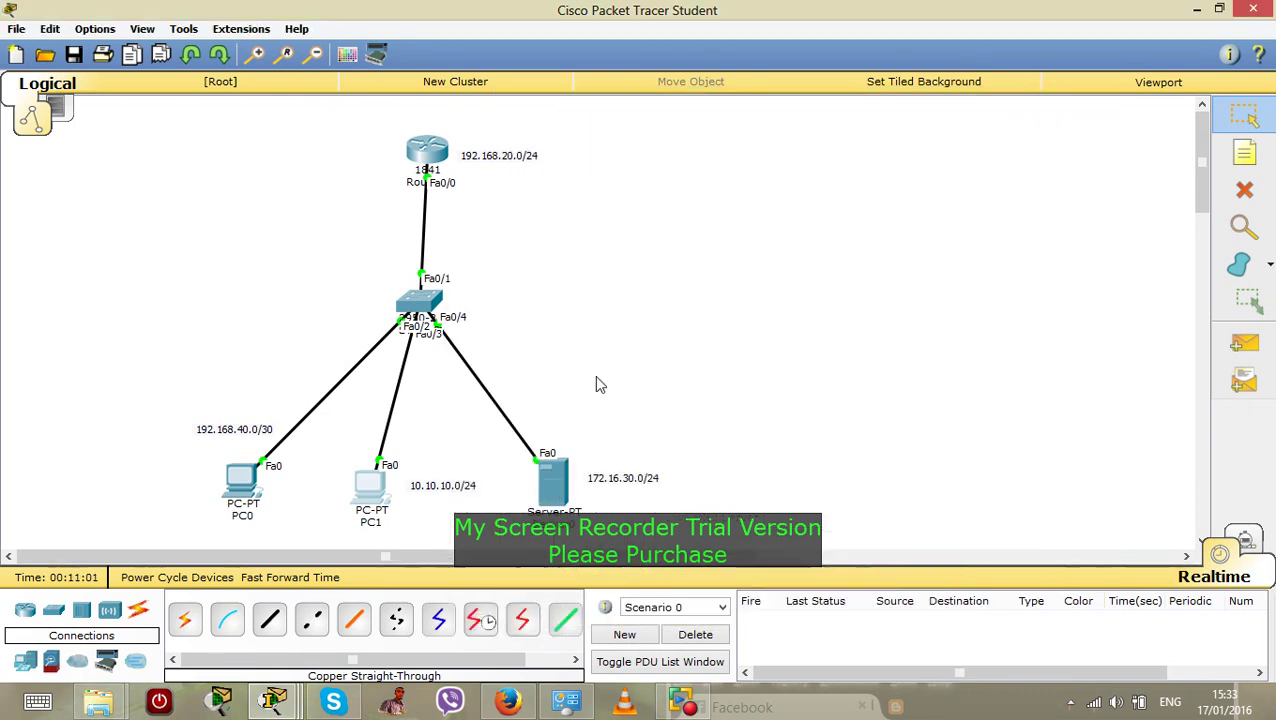
In Server0's Global Settings, enter gateway 172.16.30.1 and DNS server 172.16.30.2
click(550, 480)
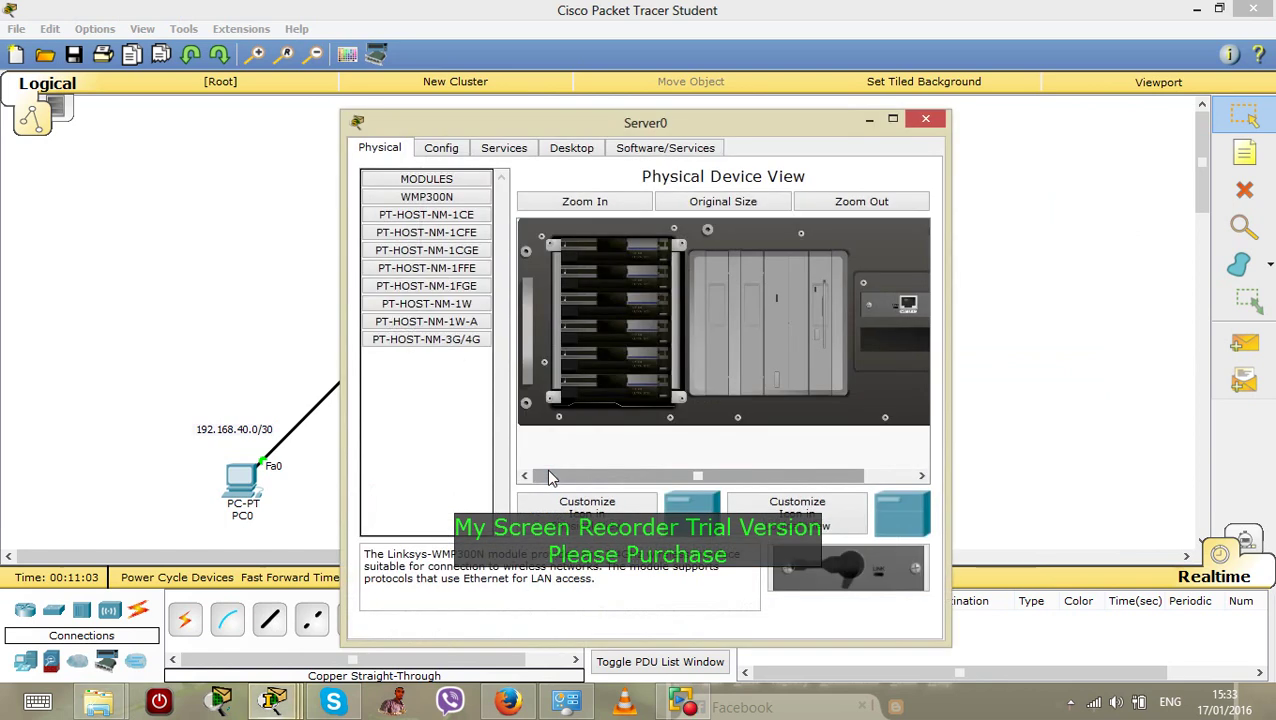
click(441, 148)
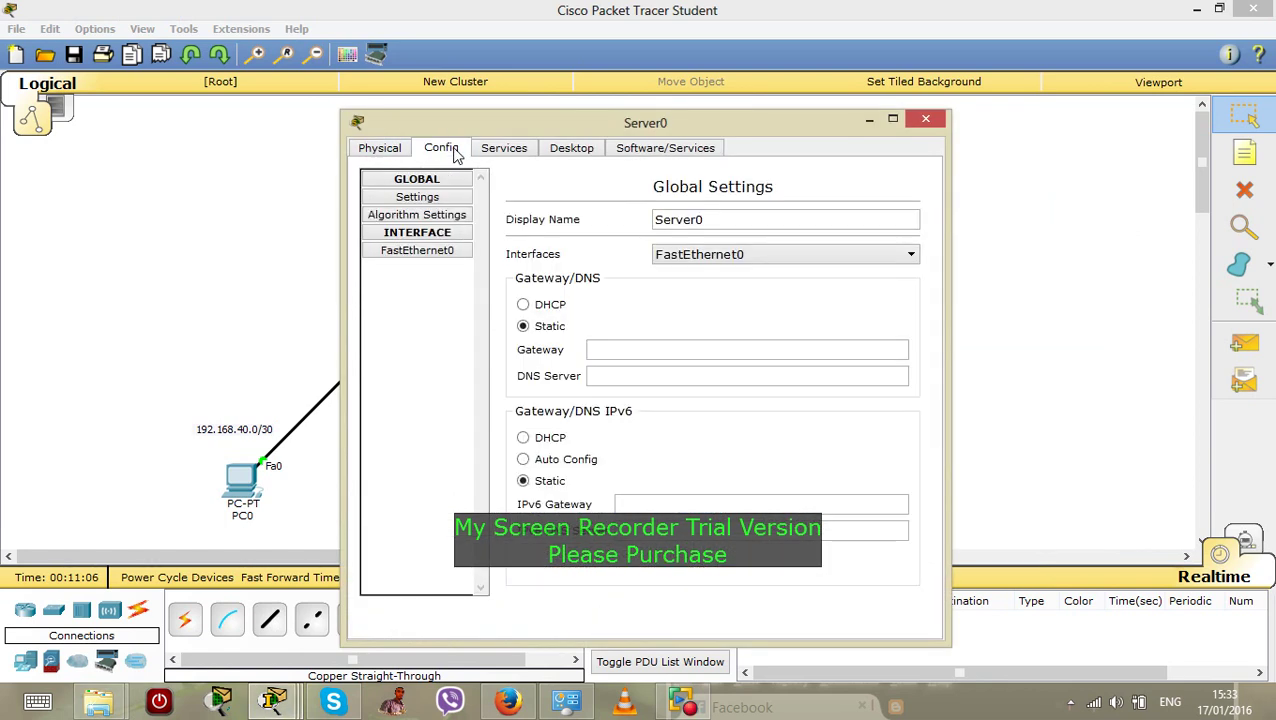
click(614, 350)
drag(600, 117, 353, 103)
drag(479, 104, 363, 96)
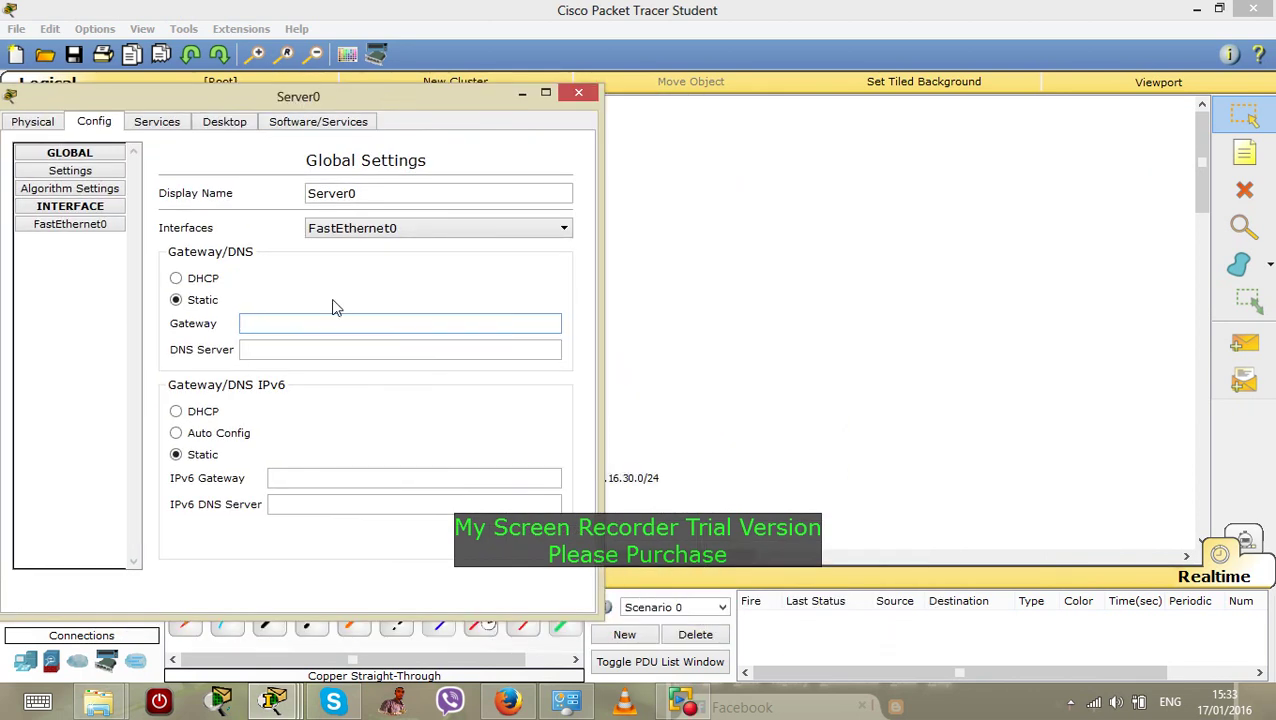
drag(396, 98, 336, 98)
text(172)
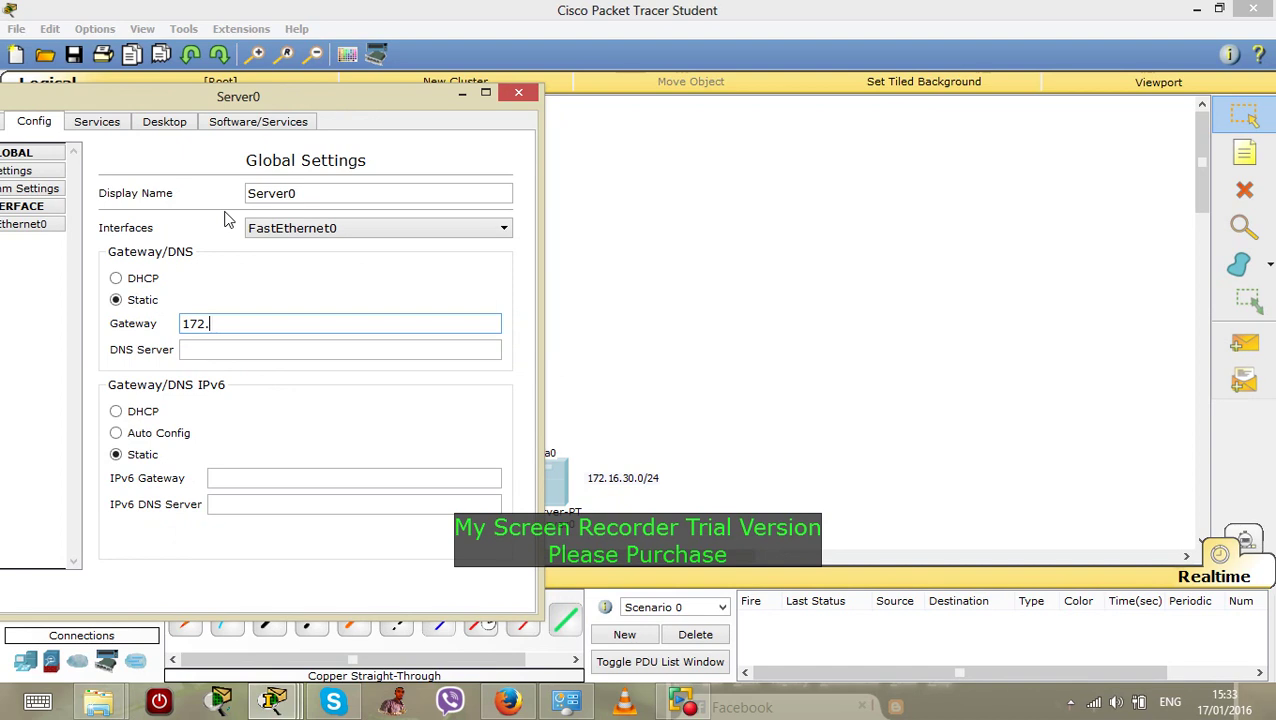
text(.16.30.1)
click(240, 349)
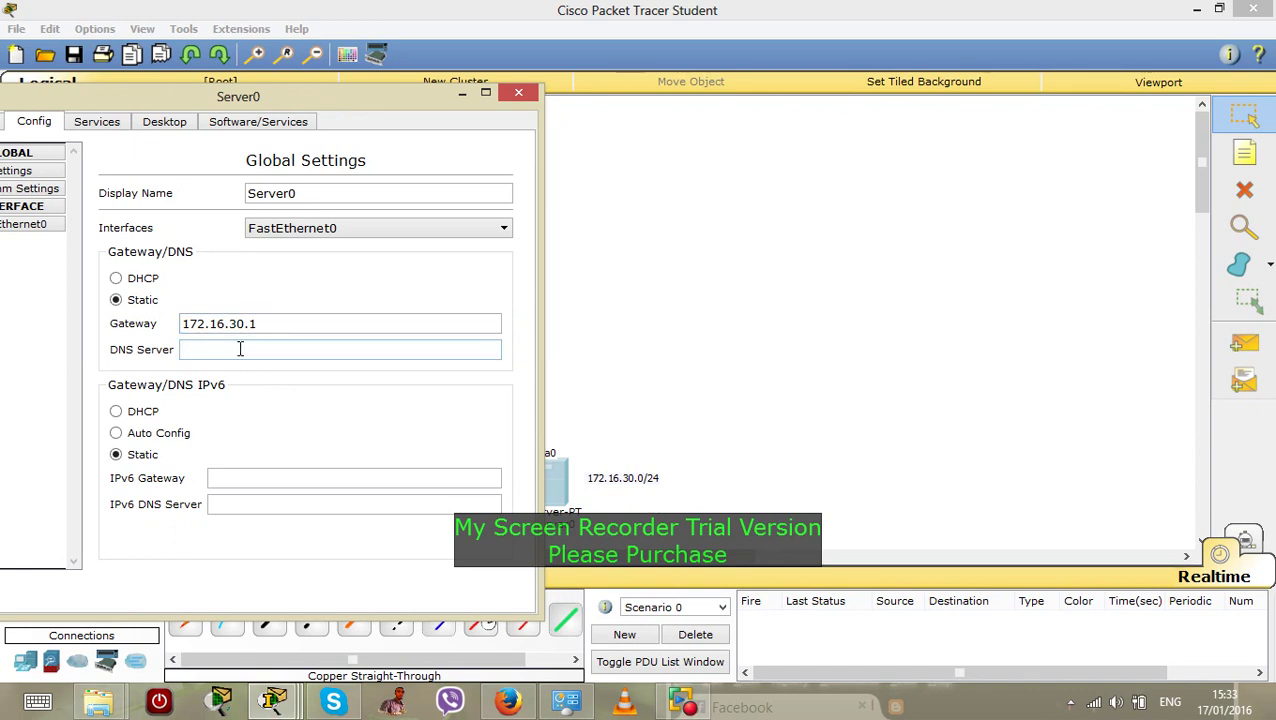
text(172.16.30.2)
Set Server0's FastEthernet0 to 172.16.30.3 with mask 255.255.255.0 and close its window
click(39, 228)
click(342, 318)
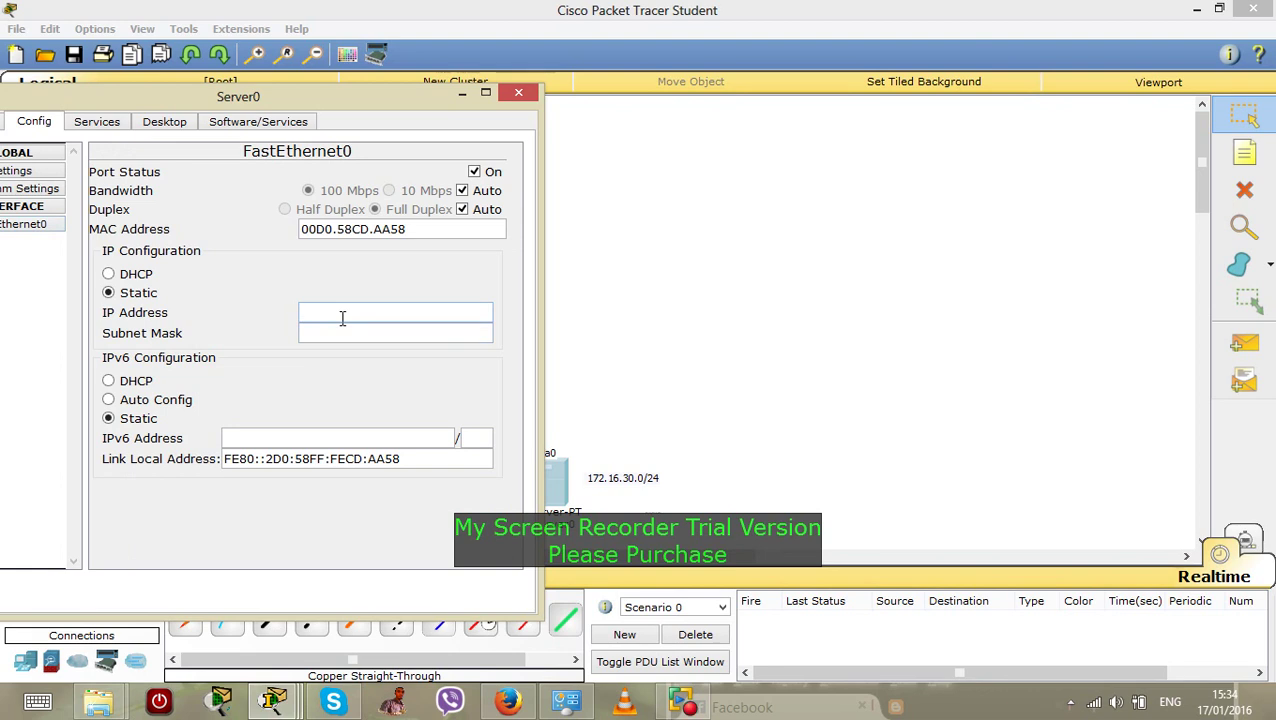
text(172.16.30.3)
click(342, 330)
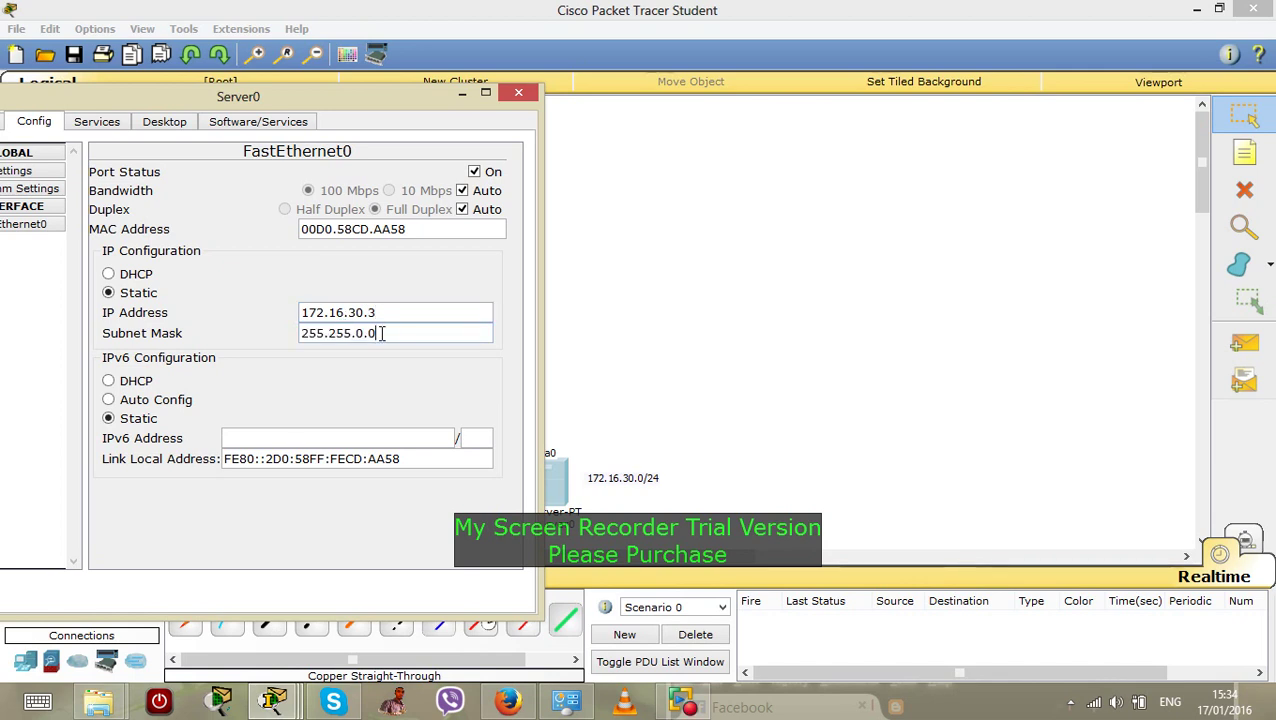
key(BackSpace)
key(BackSpace)
key(BackSpace)
text(255.0)
click(463, 95)
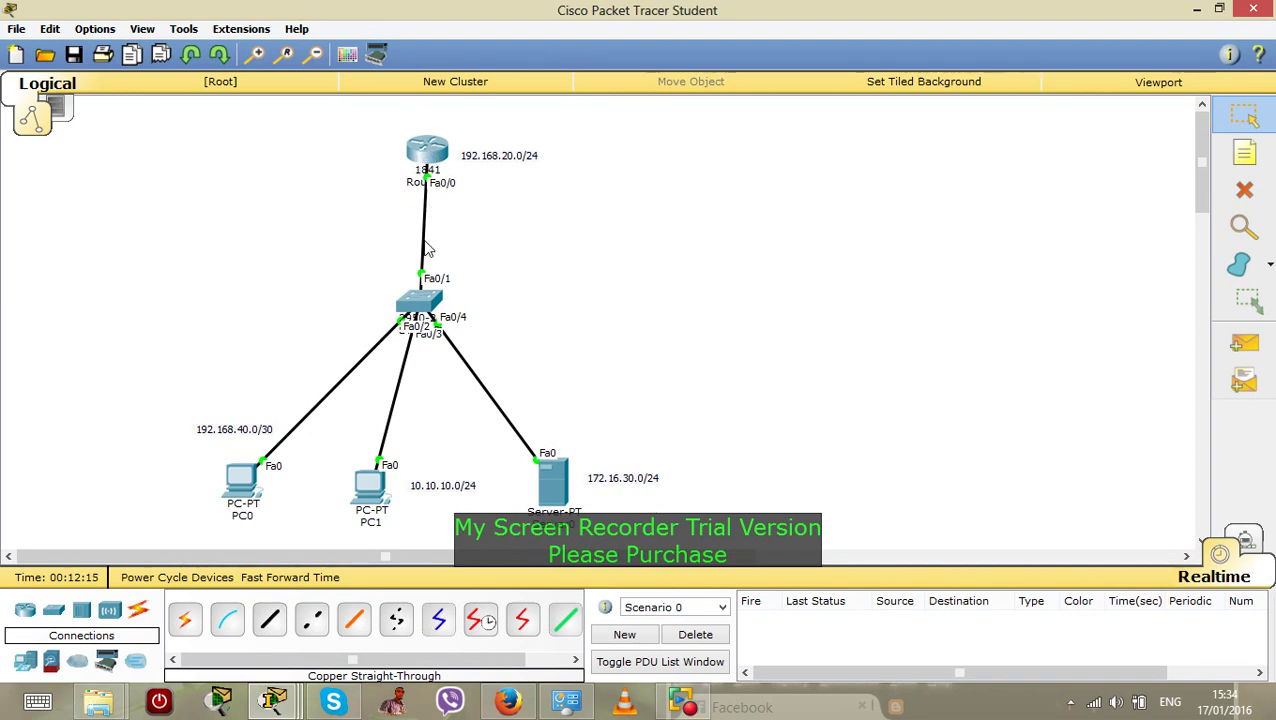
click(433, 163)
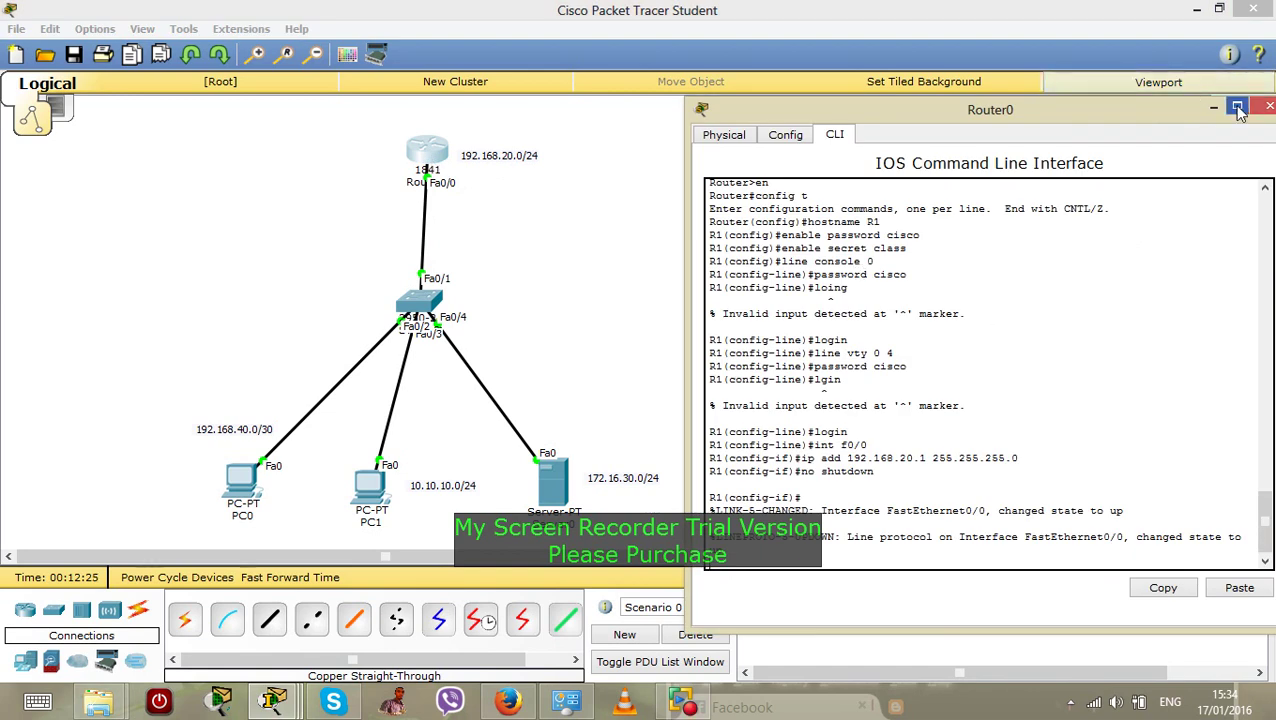
drag(1137, 122, 894, 98)
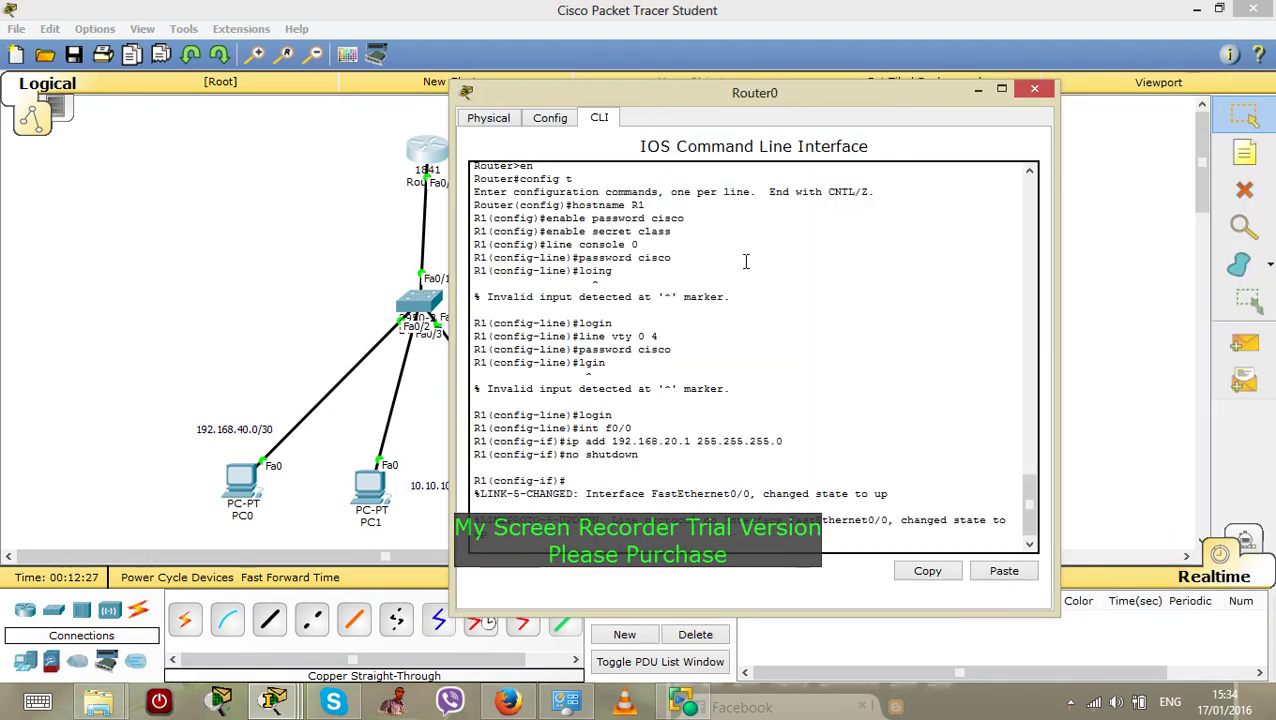
scroll(1030, 493, up, 2)
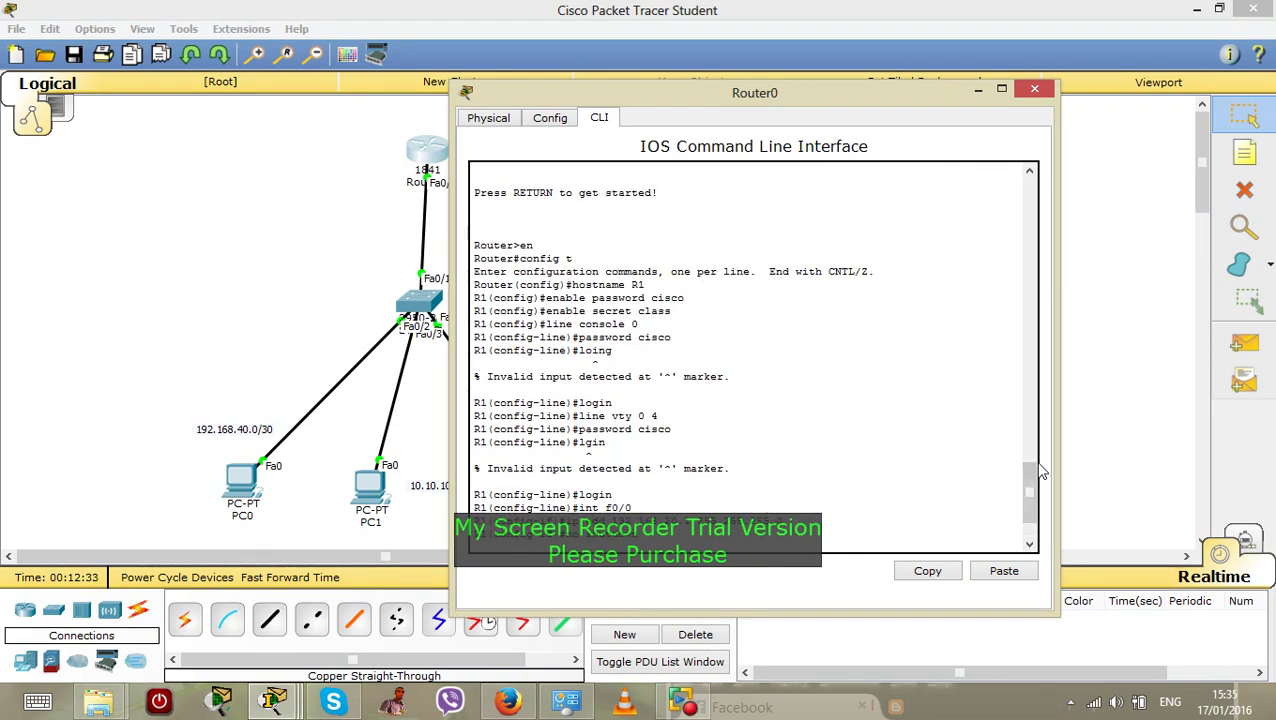
scroll(1035, 490, down, 2)
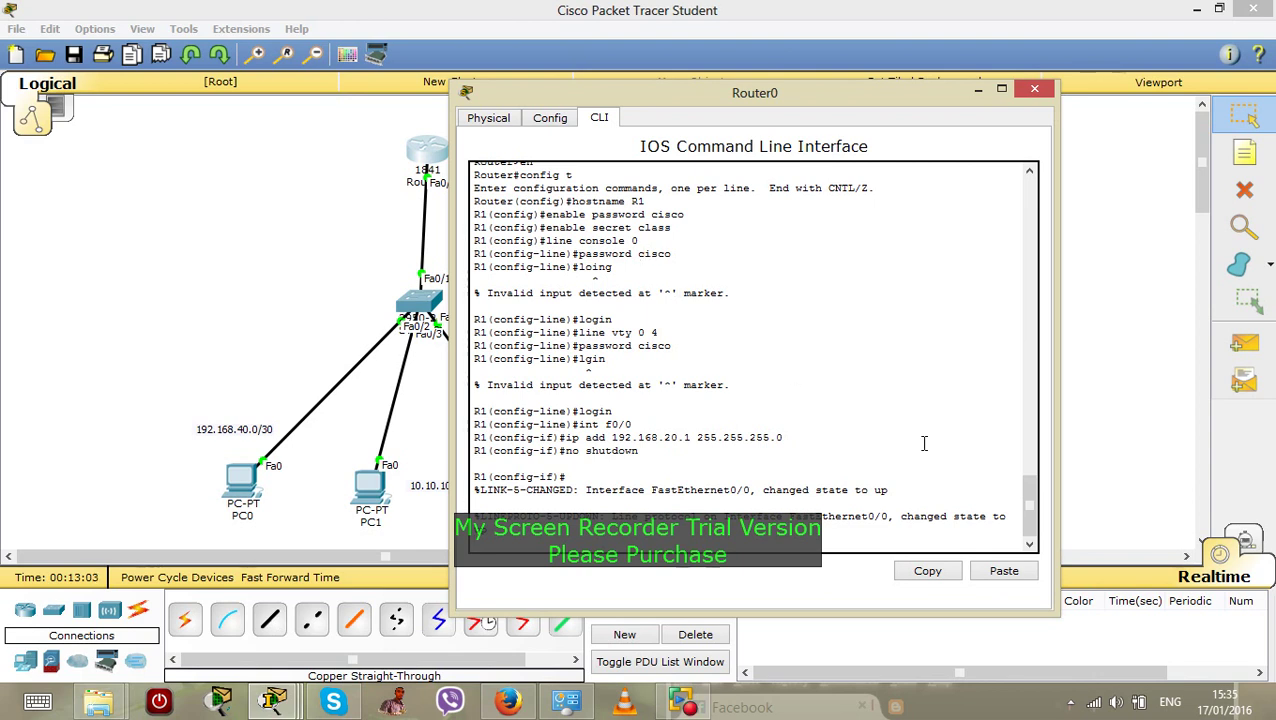
drag(1031, 500, 1033, 500)
click(1034, 89)
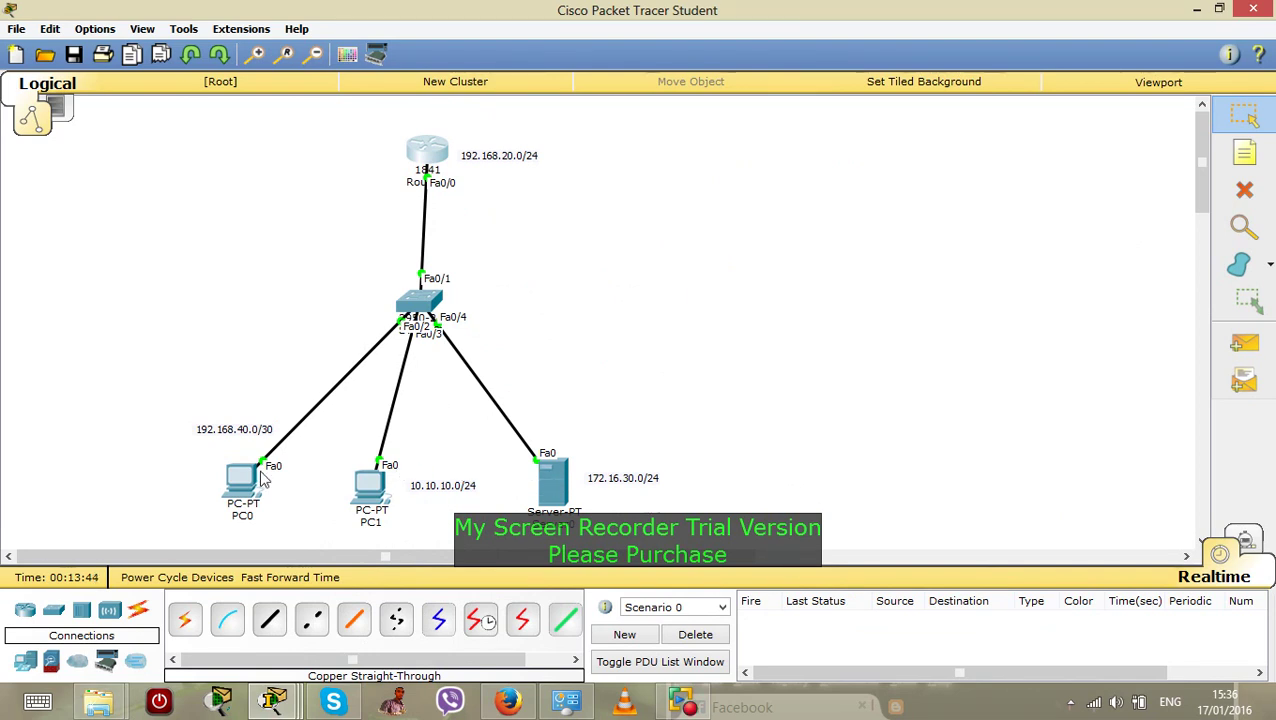
Place a text note with a person's name under PC0 and another under PC1
click(1245, 152)
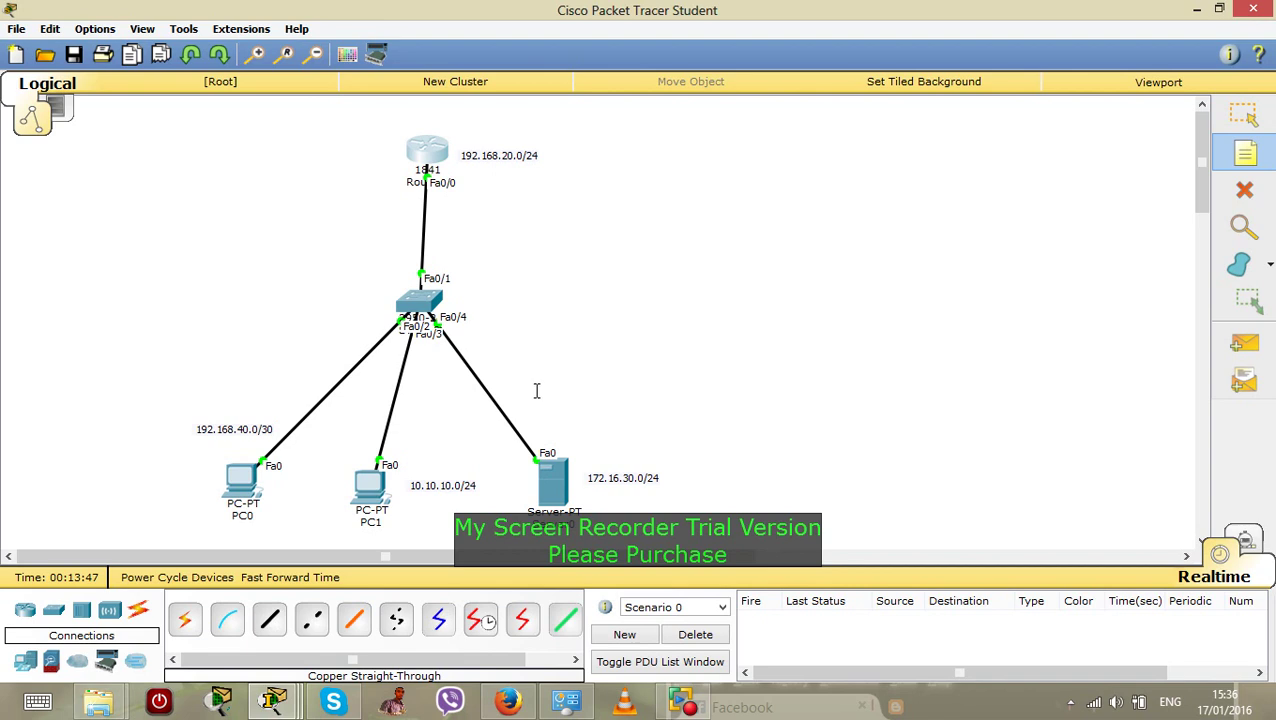
click(200, 530)
text(msu)
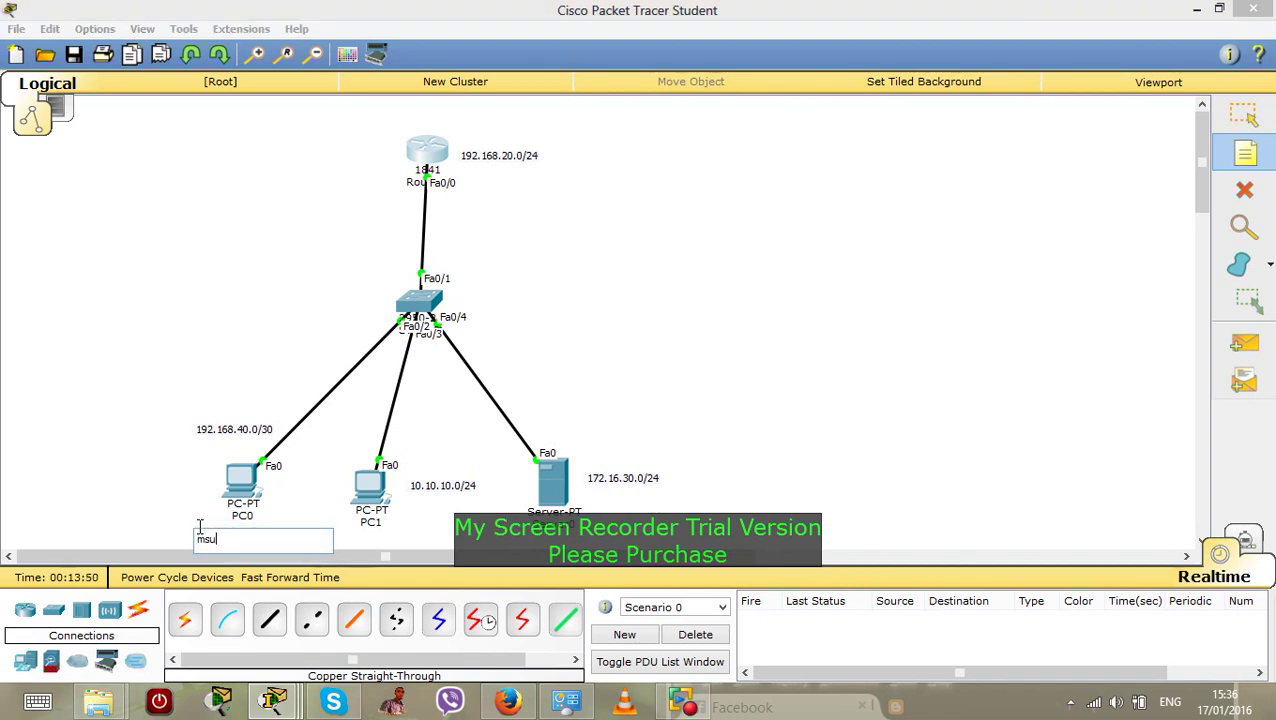
text(ya)
click(400, 529)
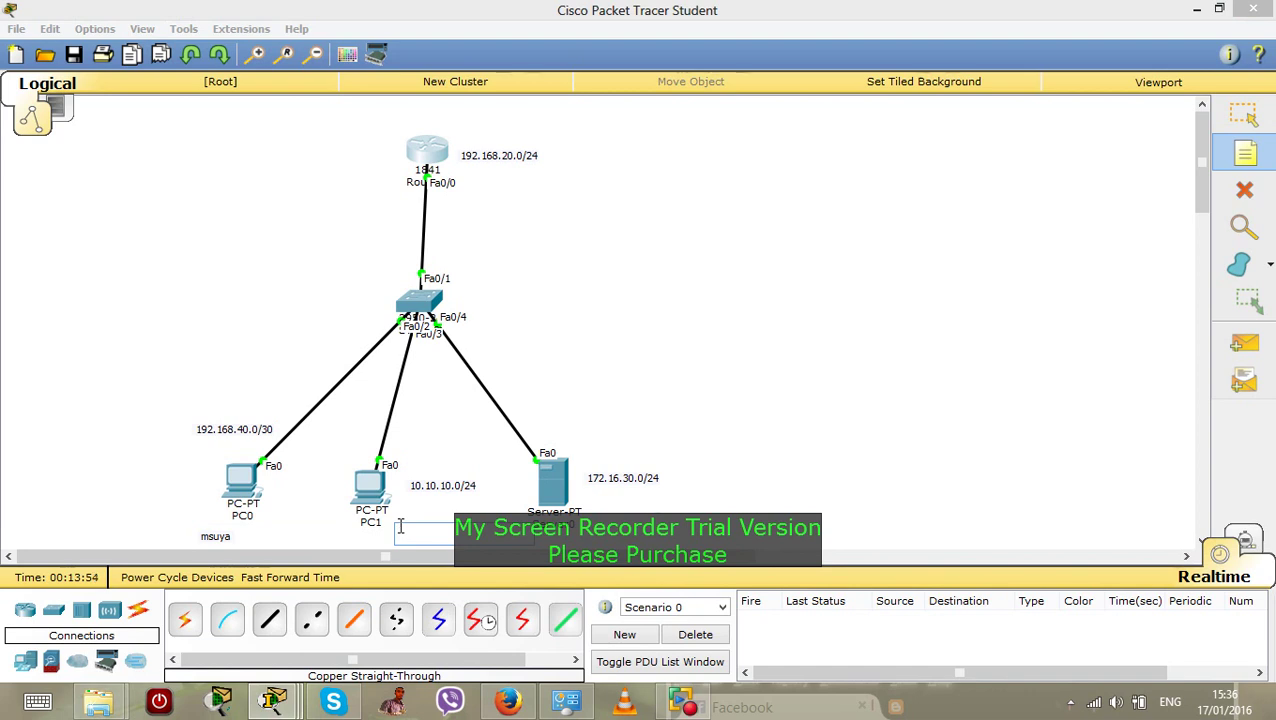
text(a)
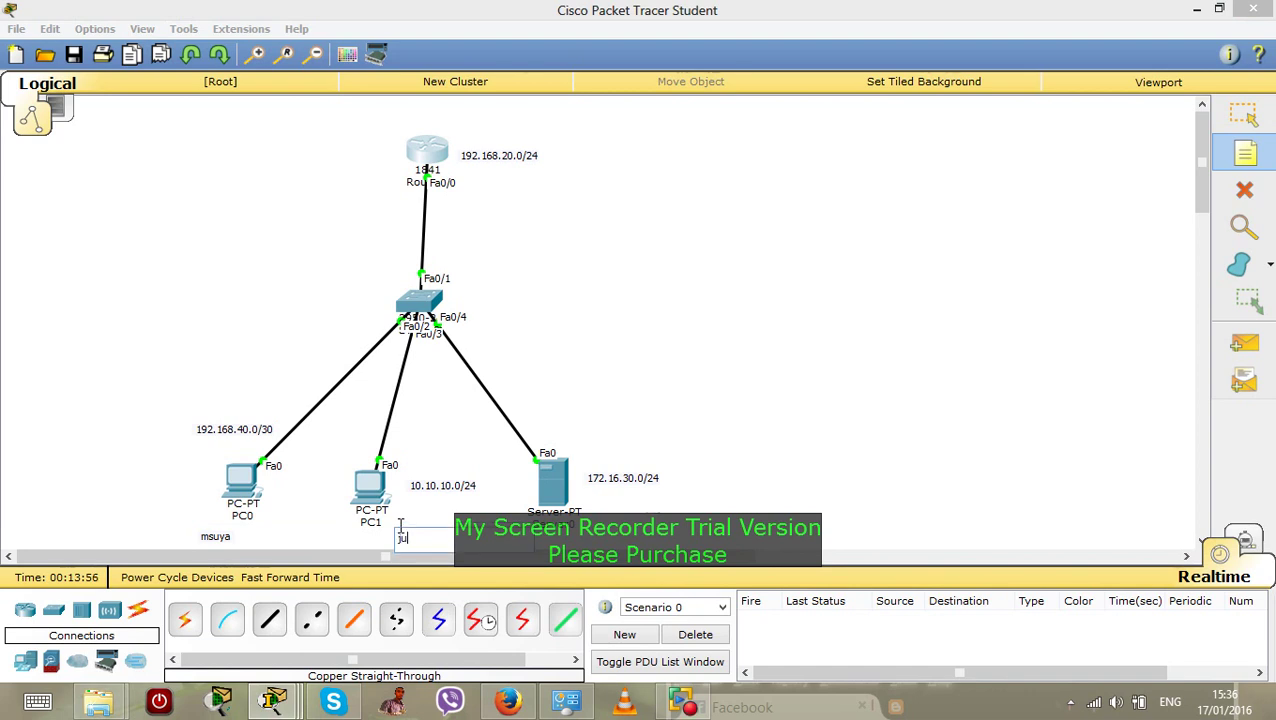
text(umaa)
click(1258, 162)
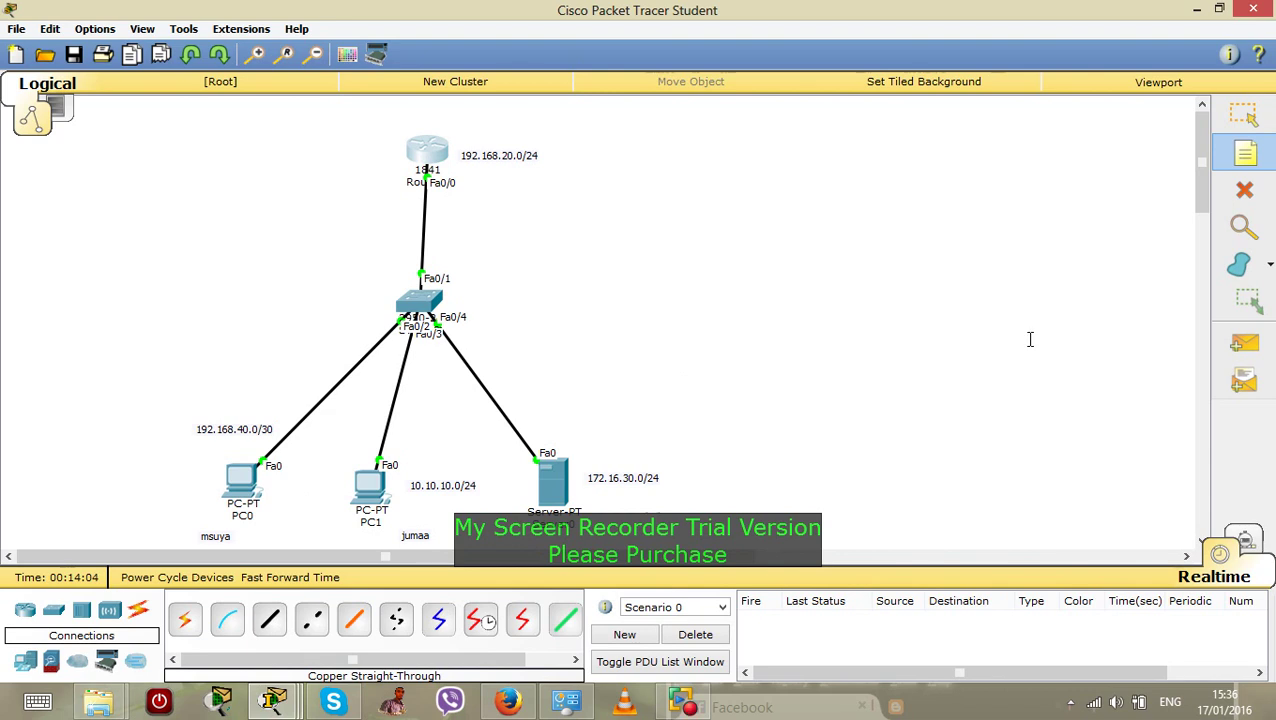
click(1246, 346)
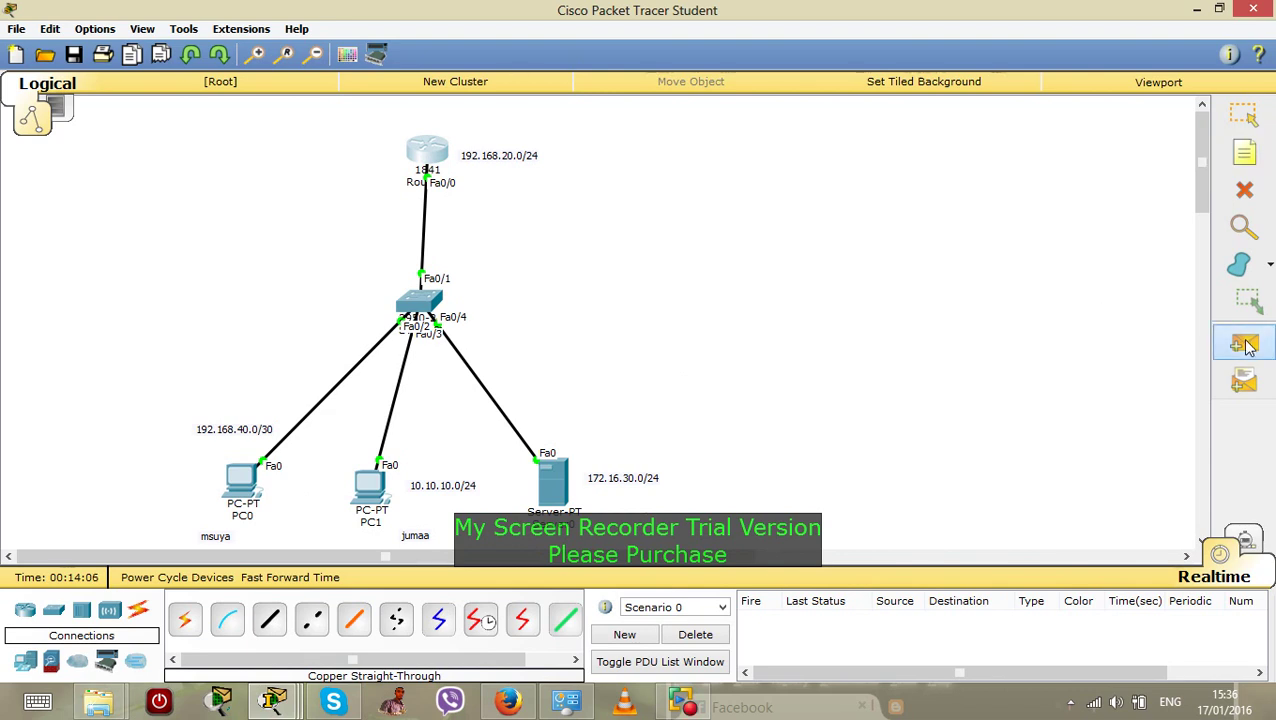
Send a simple ICMP PDU from PC0 to PC1; the event list shows it Failed
click(232, 484)
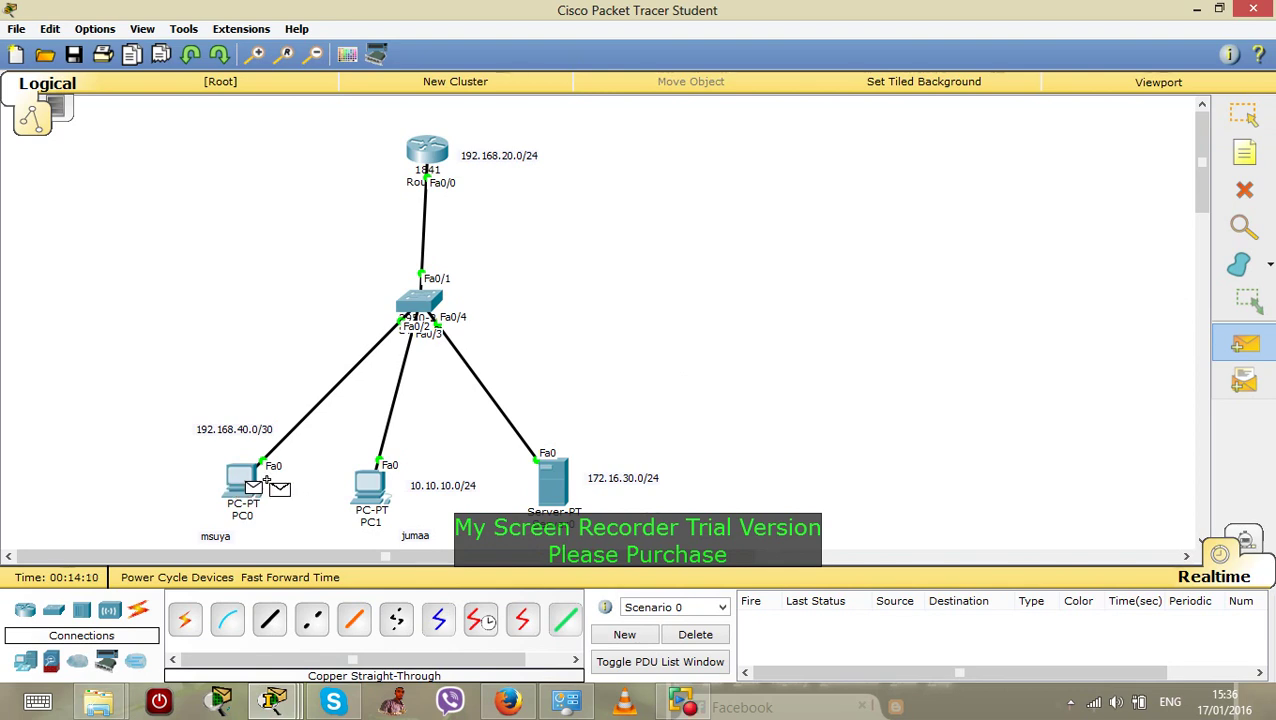
click(370, 484)
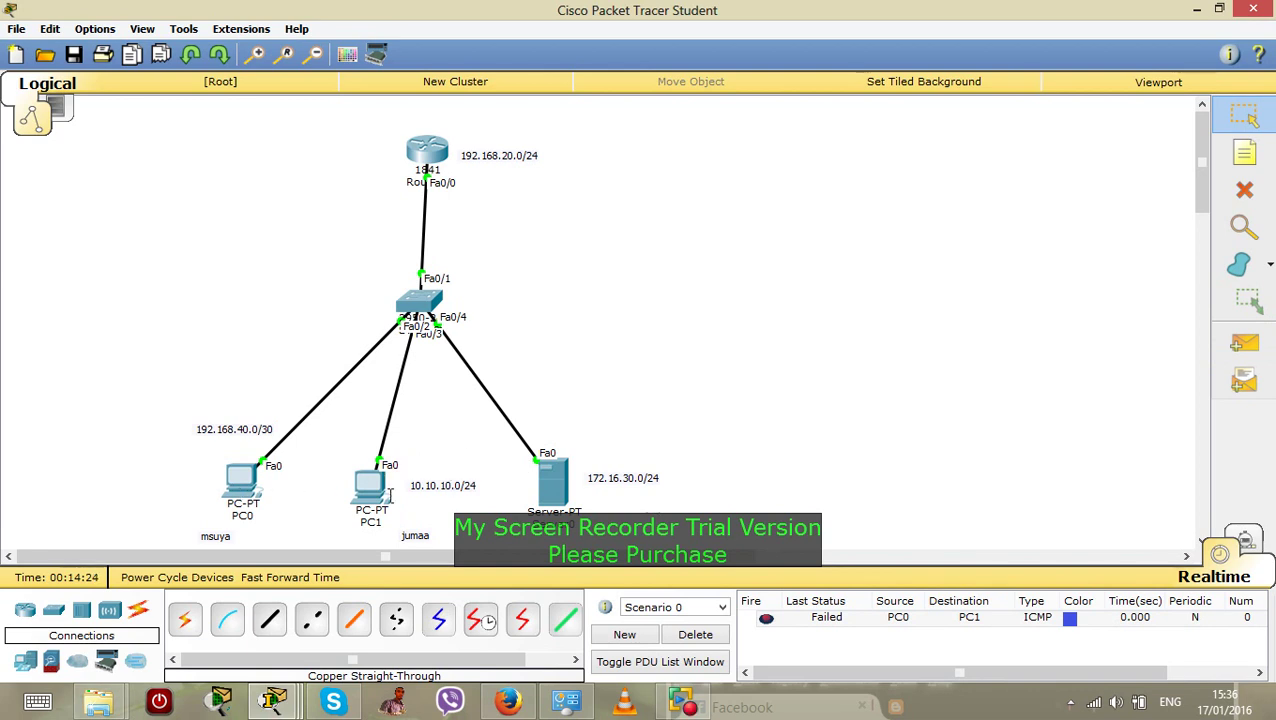
mouse_move(391, 494)
Save the topology to the Desktop under the file name 'router 1'
click(72, 56)
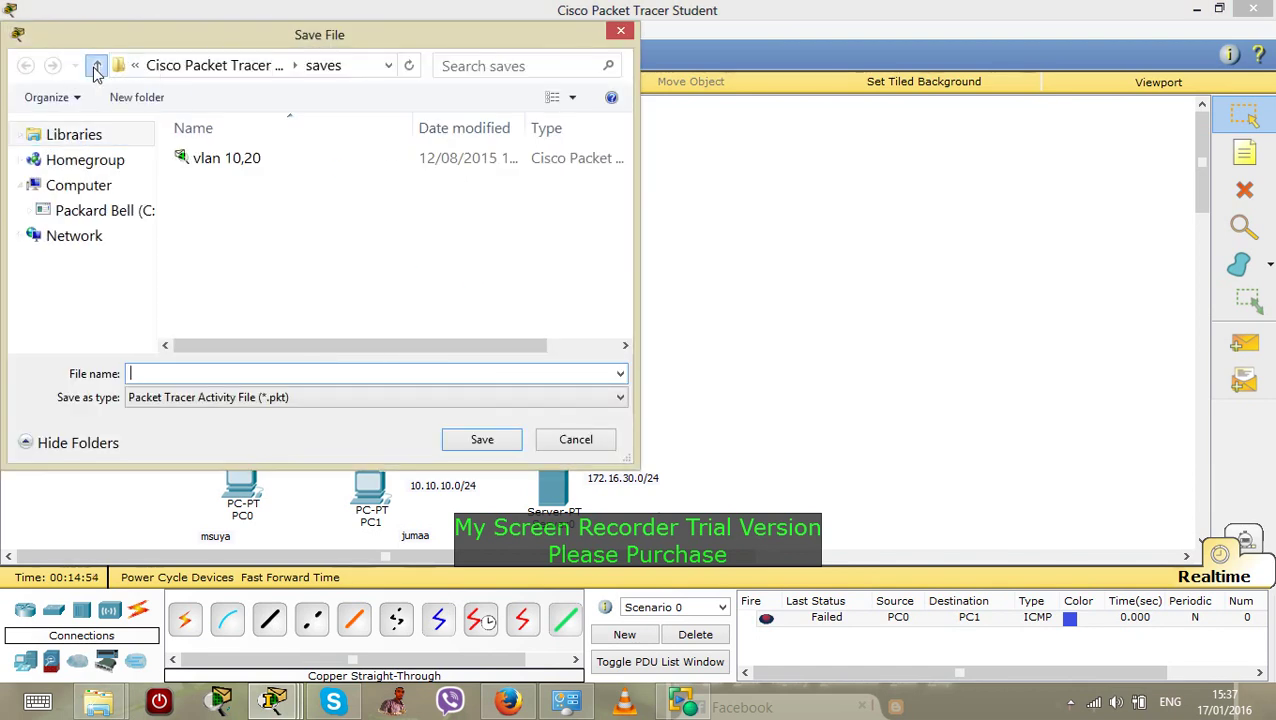
click(96, 66)
click(96, 66)
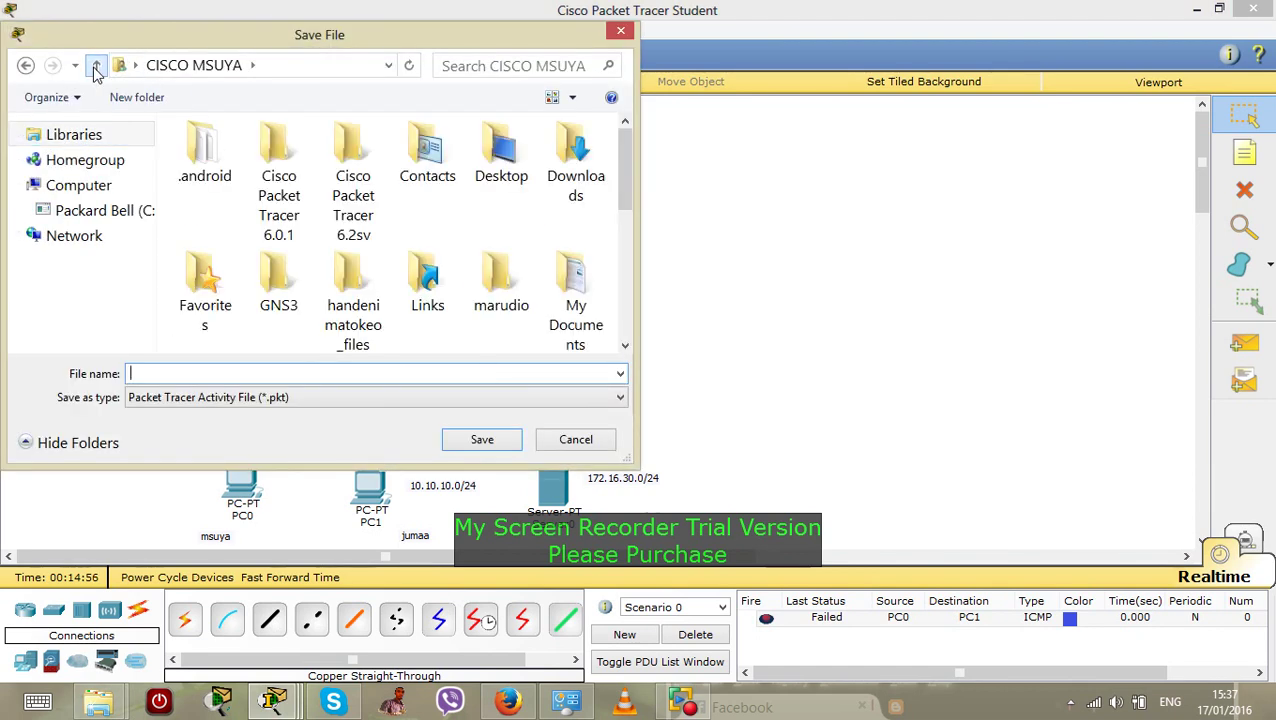
click(96, 66)
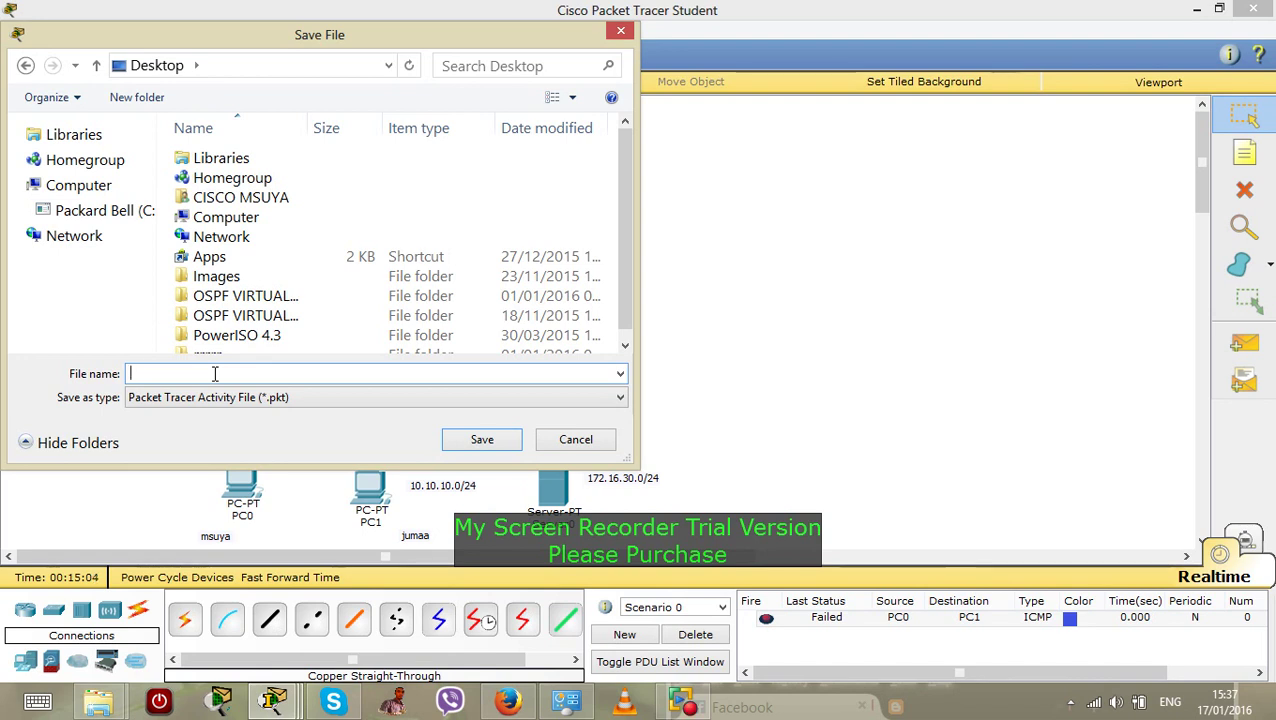
text(r)
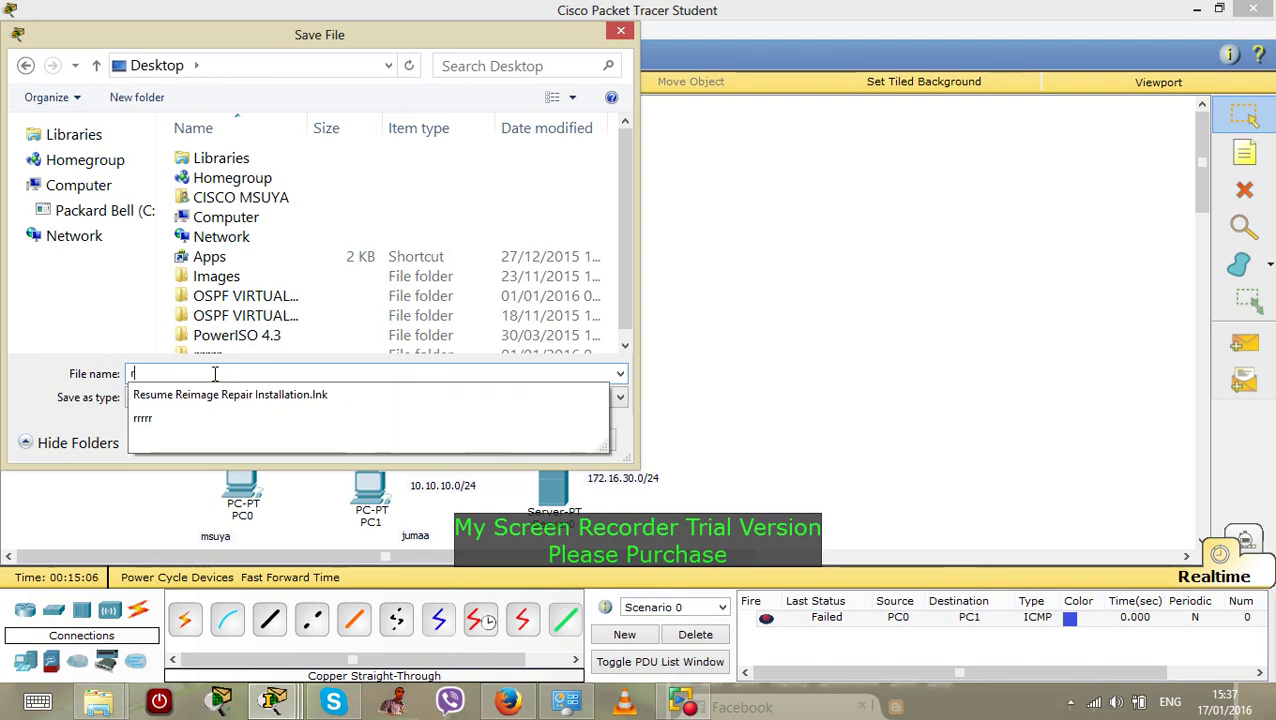
text(ou)
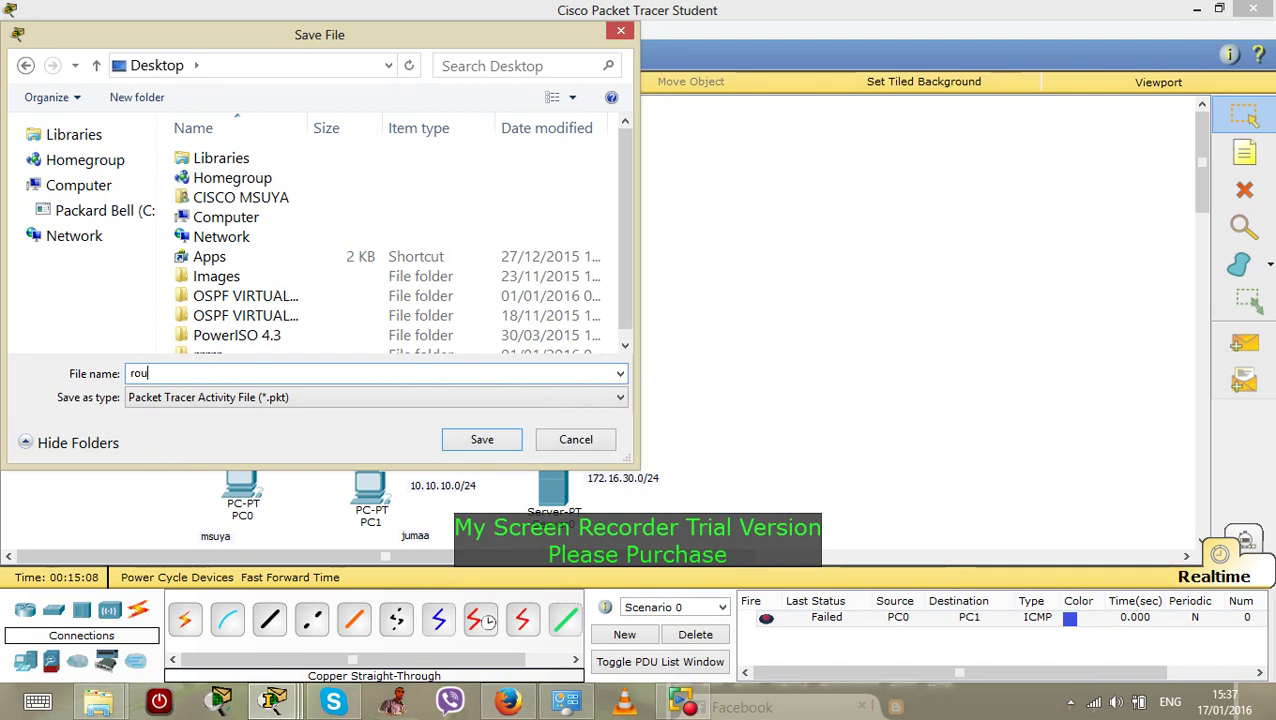
text(ter 1)
click(494, 442)
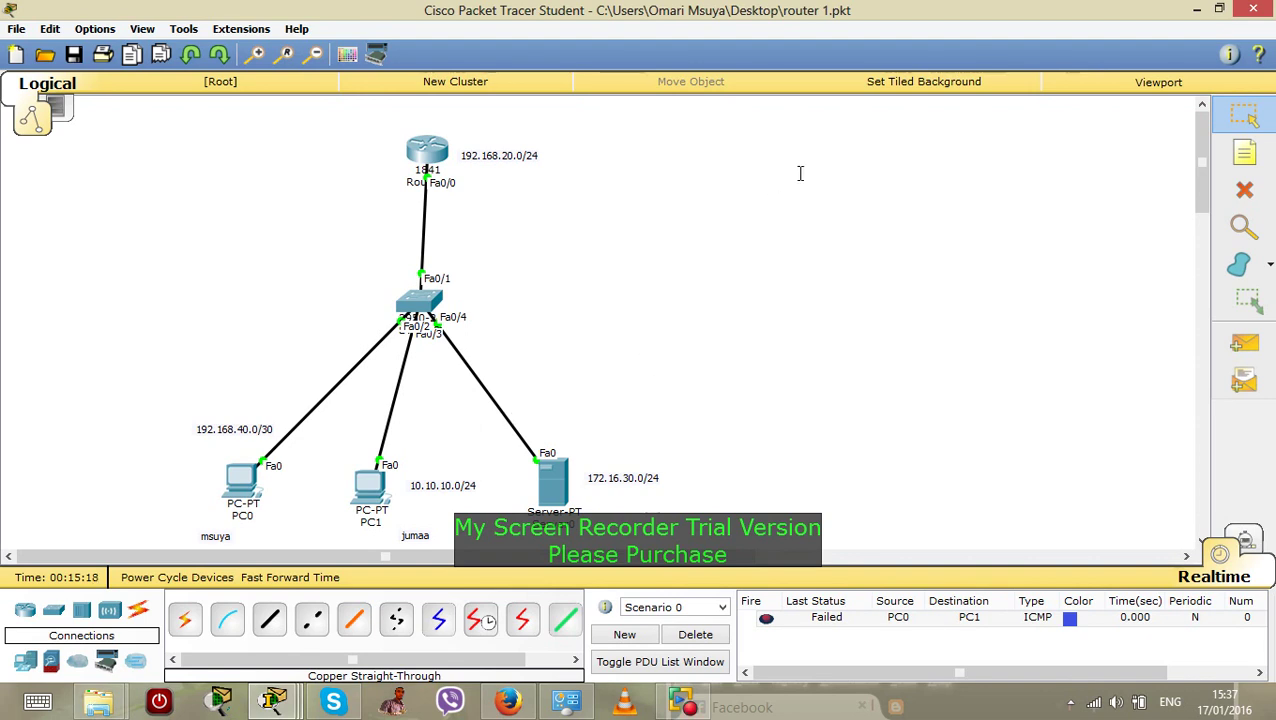
Minimize Packet Tracer and open My Screen Recorder from the hidden tray icons
click(1196, 8)
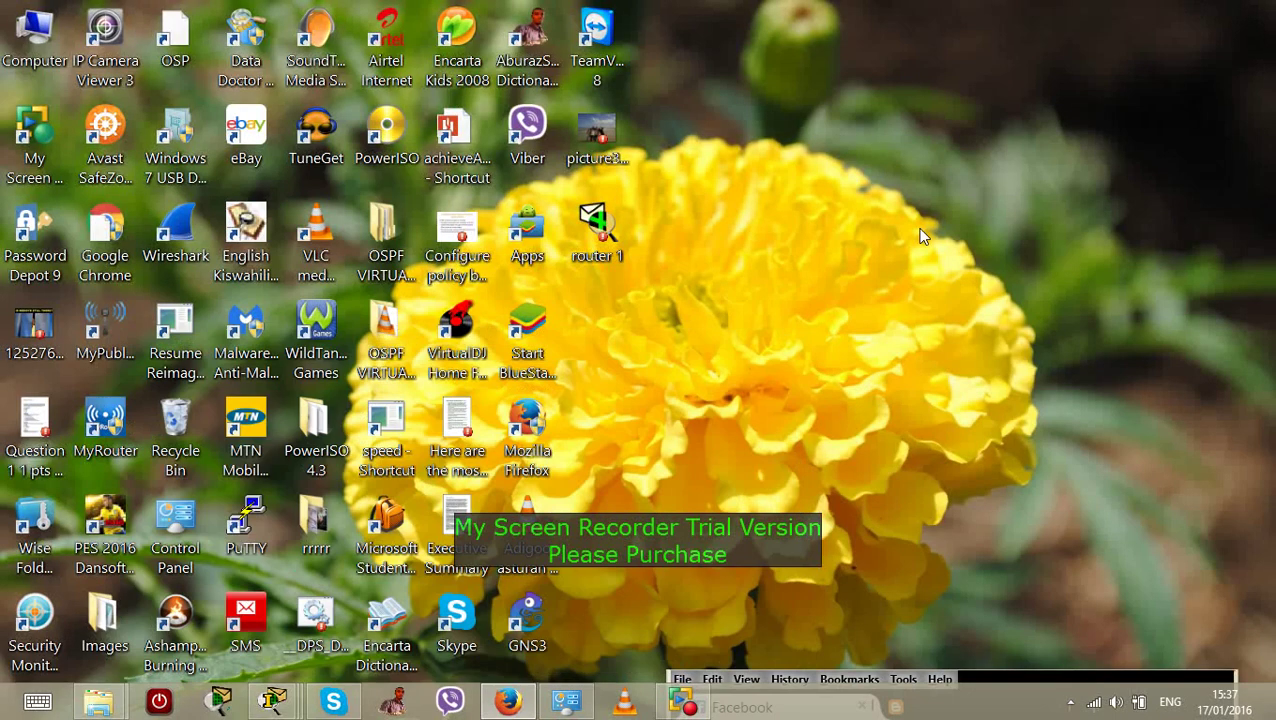
mouse_move(683, 705)
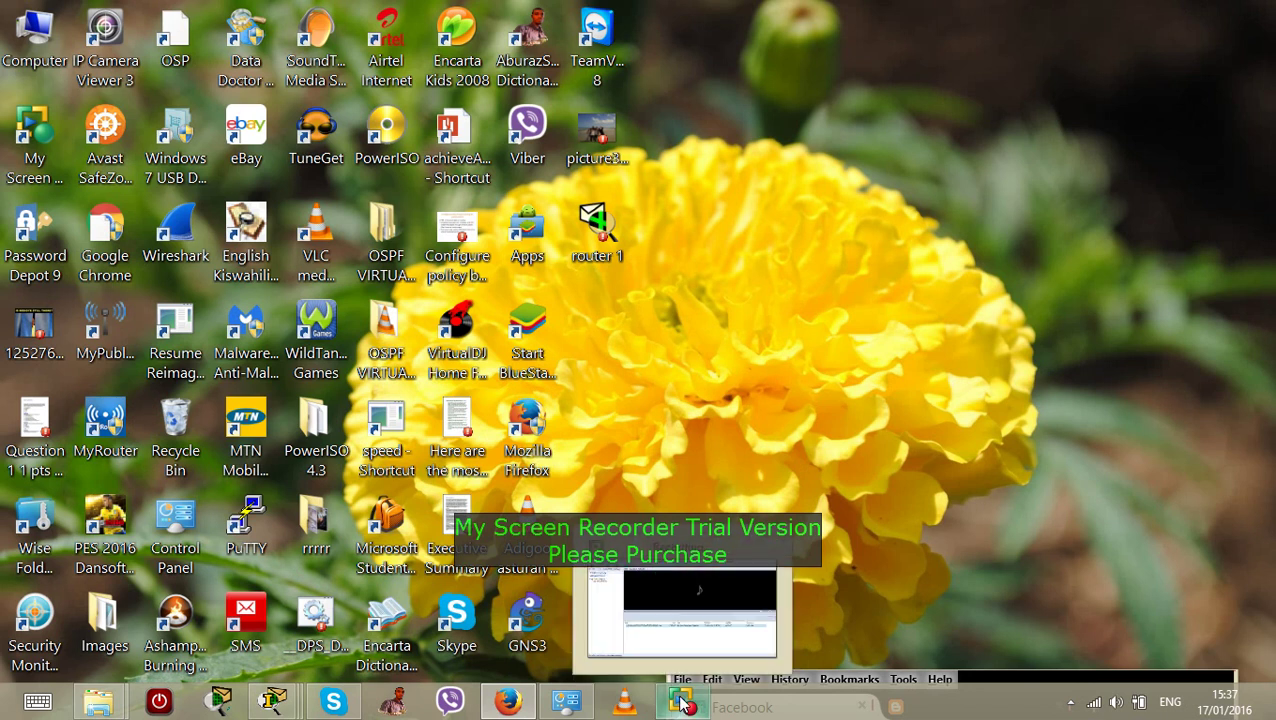
click(1070, 705)
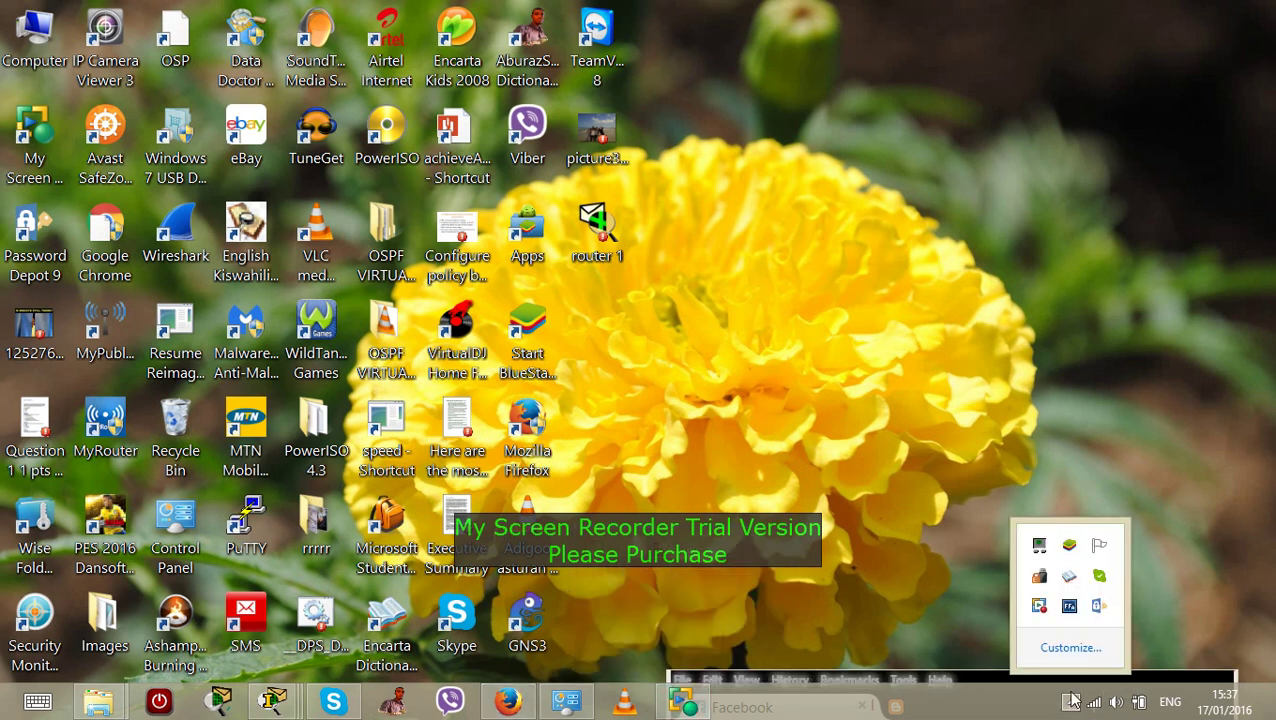
click(1040, 612)
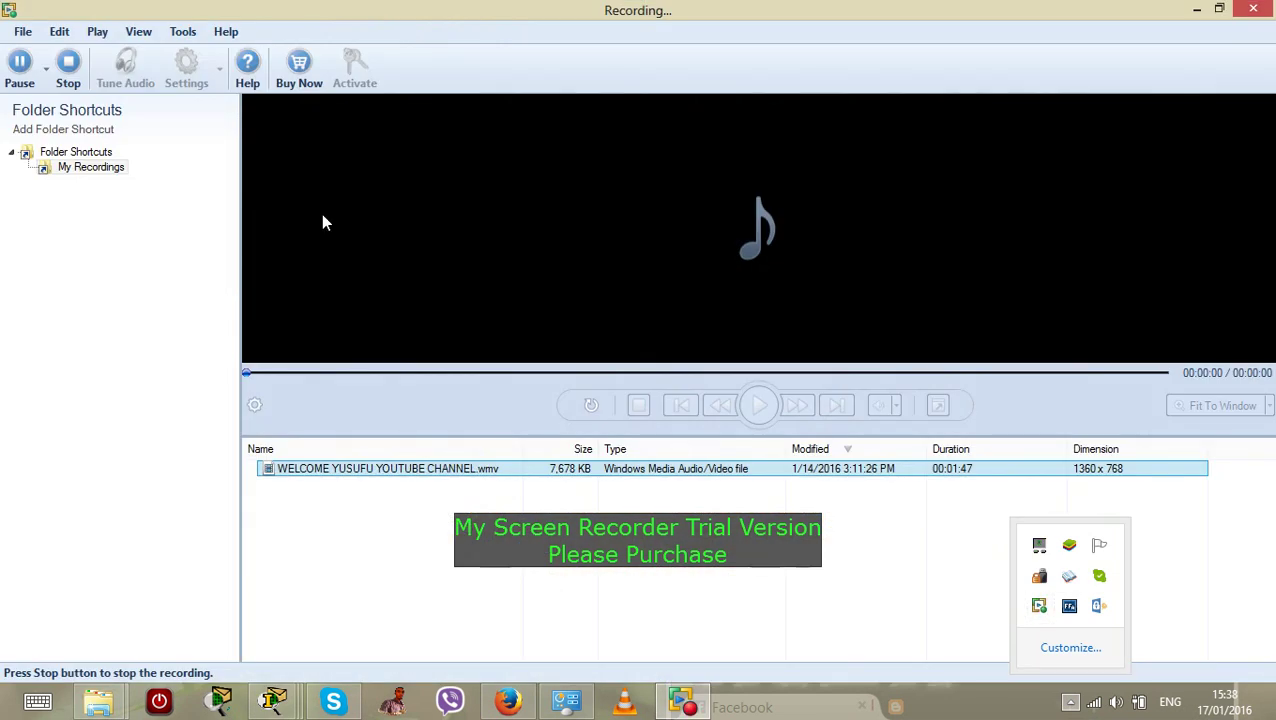